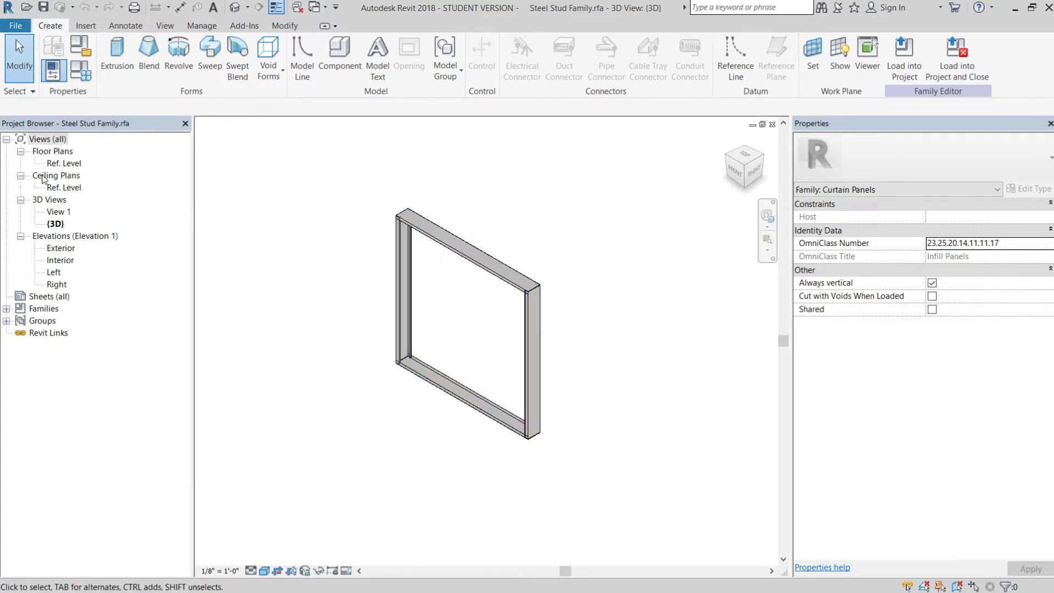
Step: Open the Exterior elevation of the steel stud panel family with the whole frame in view
double_click(67, 251)
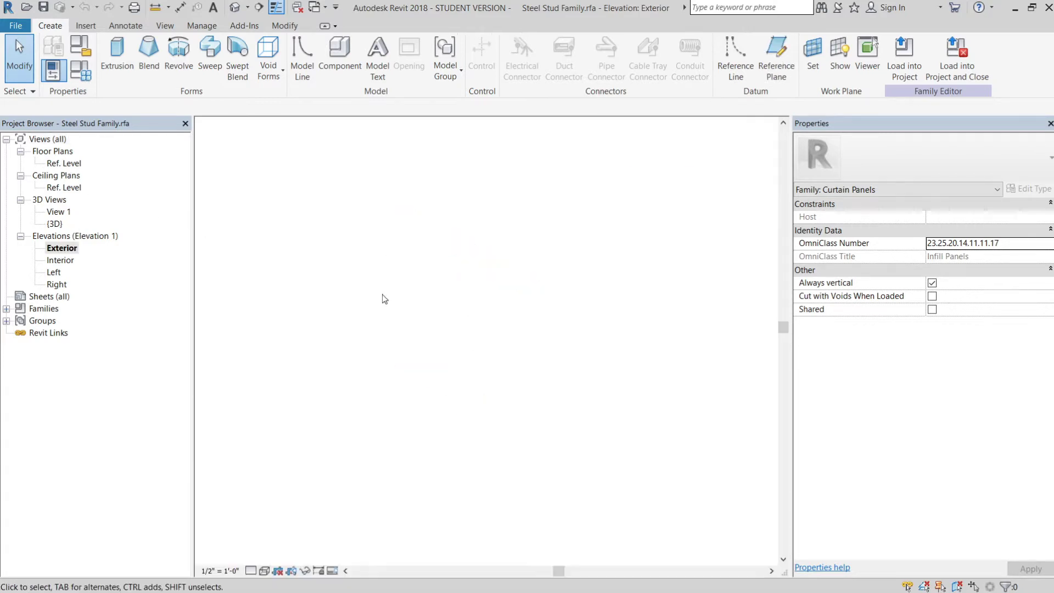
middle_click(430, 311)
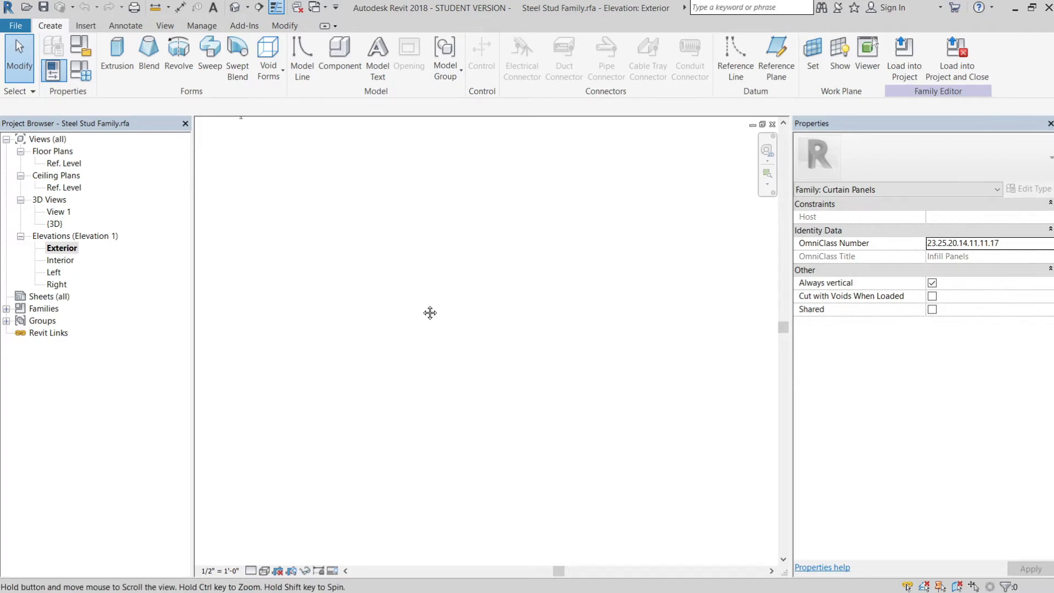
middle_click(418, 319)
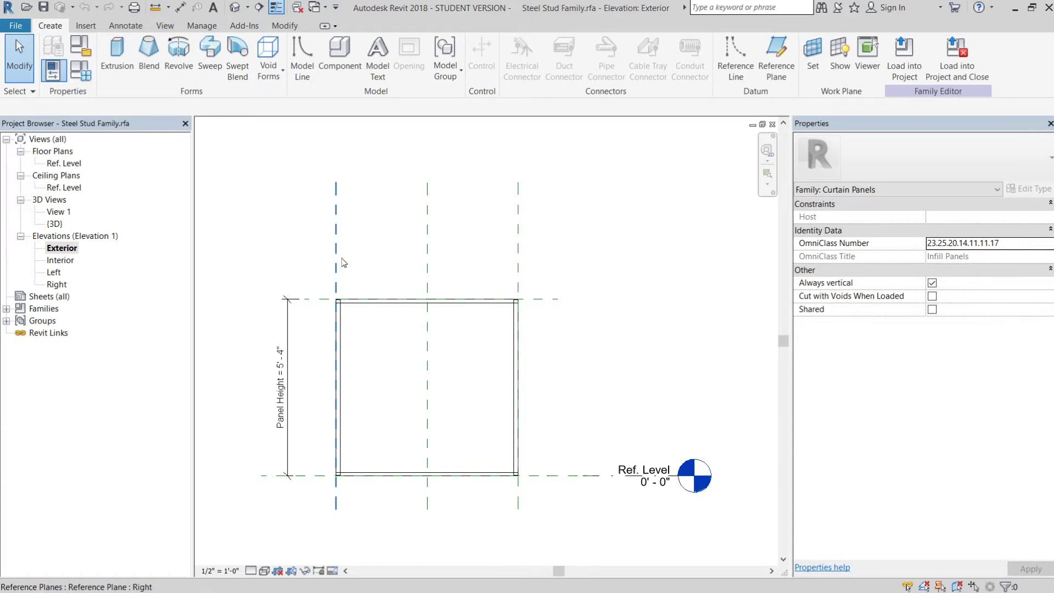
Step: Flex the panel frame by moving the Right reference plane outward, then back in to 2' - 7" from the center plane
click(338, 276)
drag(334, 264, 298, 269)
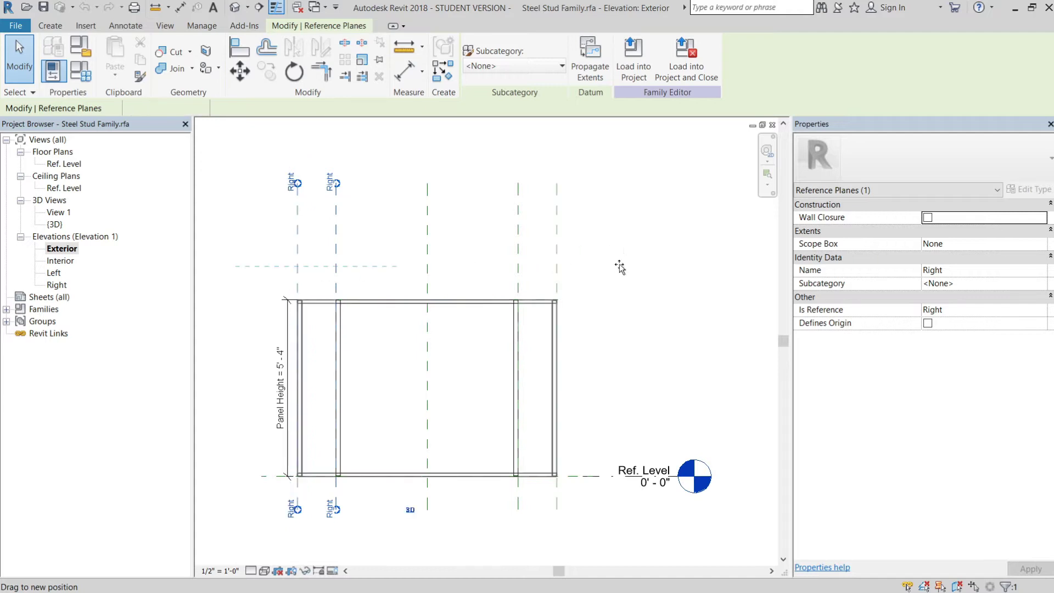
click(618, 266)
click(297, 258)
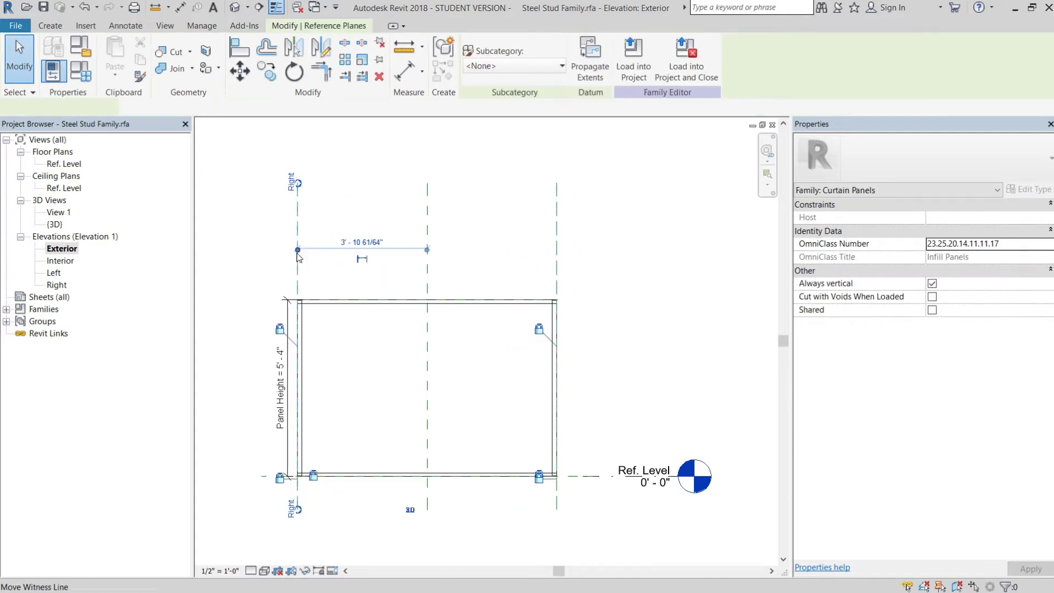
drag(298, 270, 342, 270)
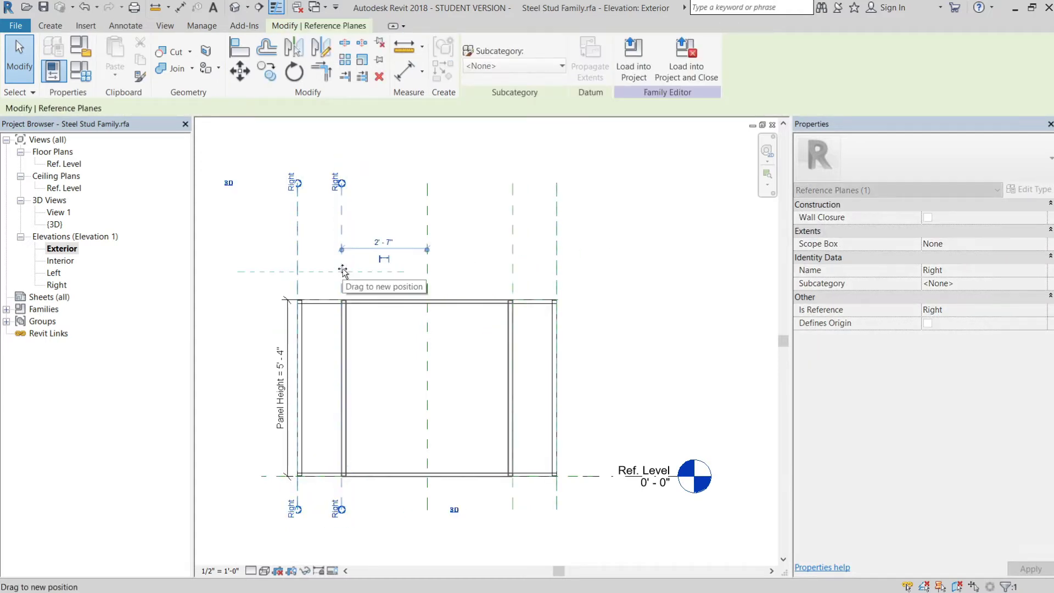
click(463, 266)
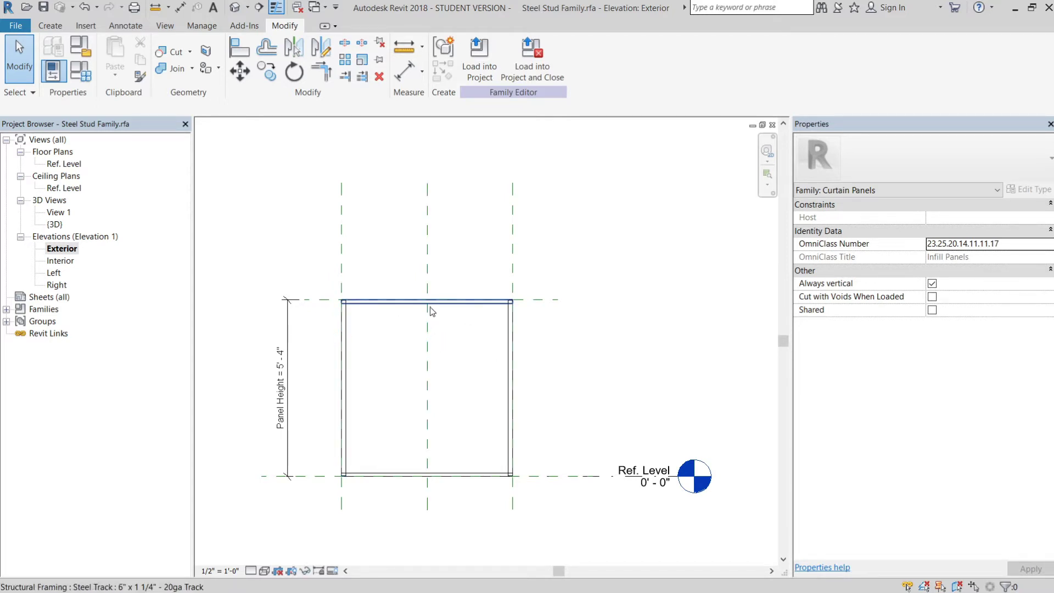
Step: Flex the frame using the Left reference plane, moving it out to 3' - 10" from center and back to 2' - 7"
click(427, 249)
click(576, 247)
click(512, 253)
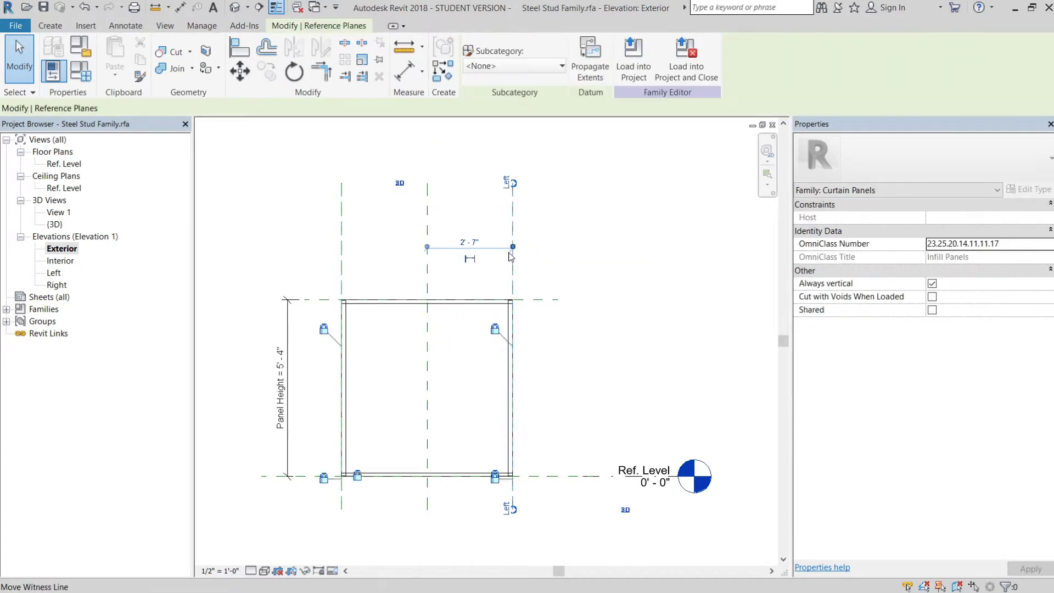
drag(548, 264, 555, 264)
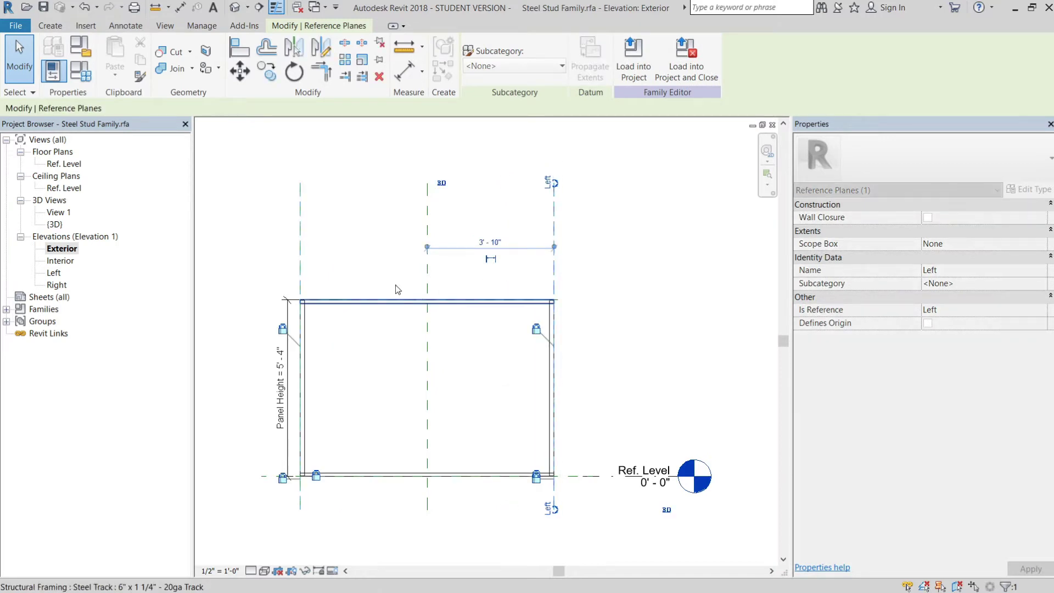
click(585, 271)
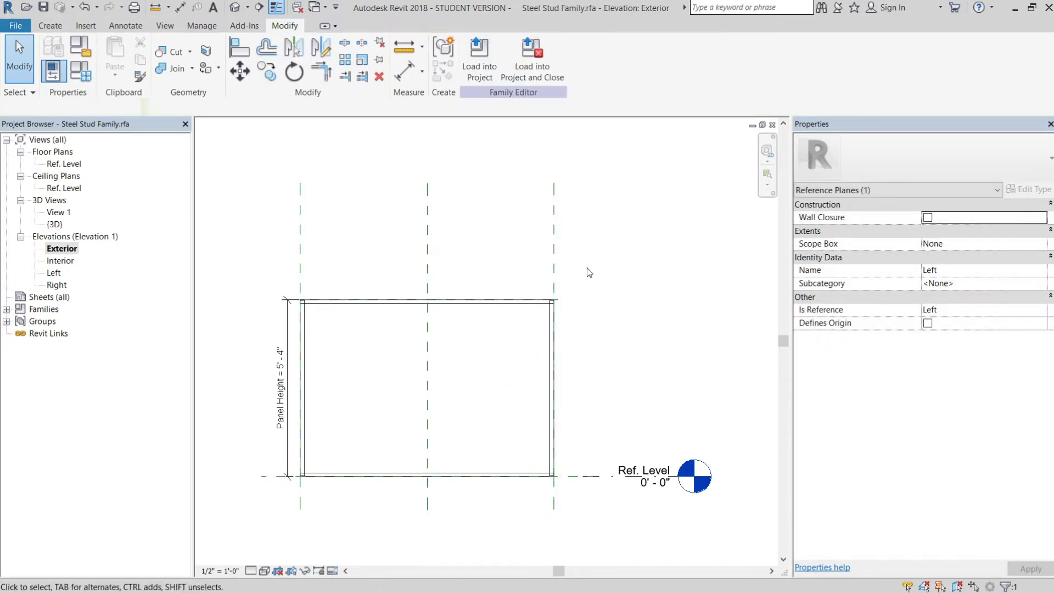
click(555, 253)
drag(554, 252, 513, 269)
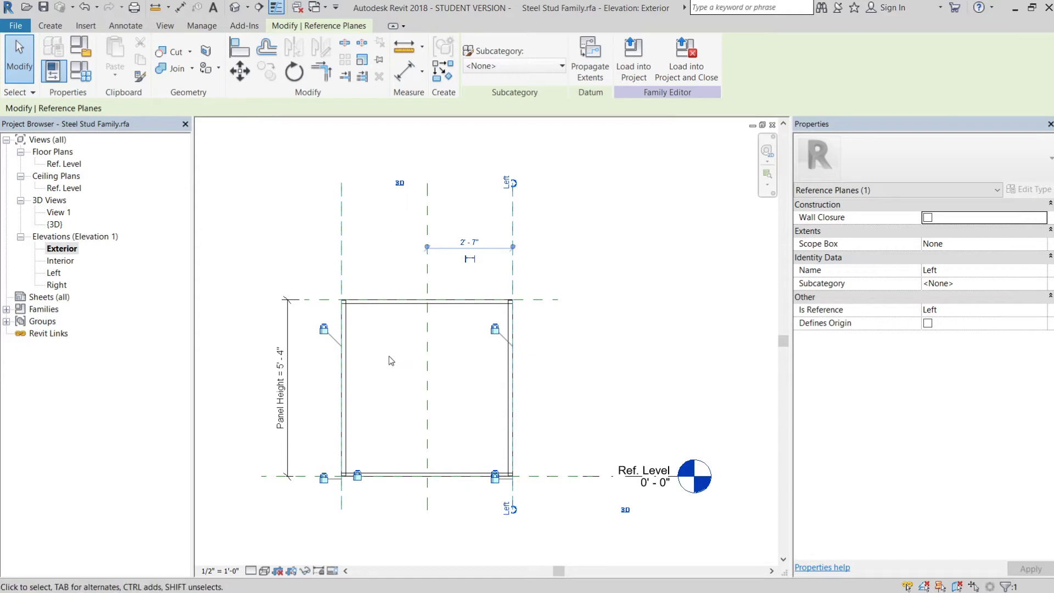
click(605, 360)
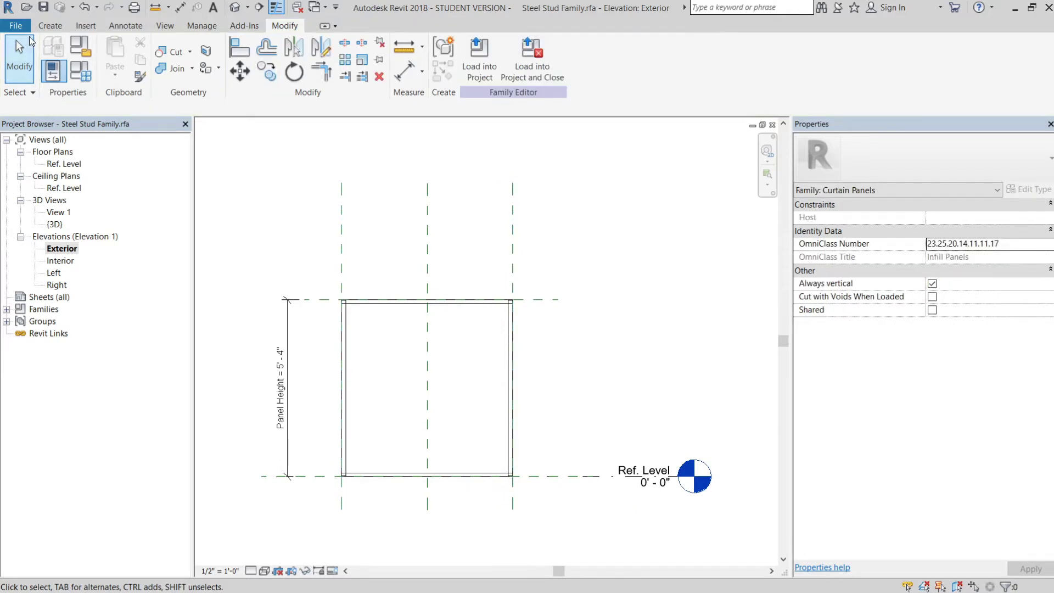
Step: Draw a vertical reference plane through the panel about 1' - 1" inside the Right reference plane, extending above and below the frame
click(50, 25)
click(776, 60)
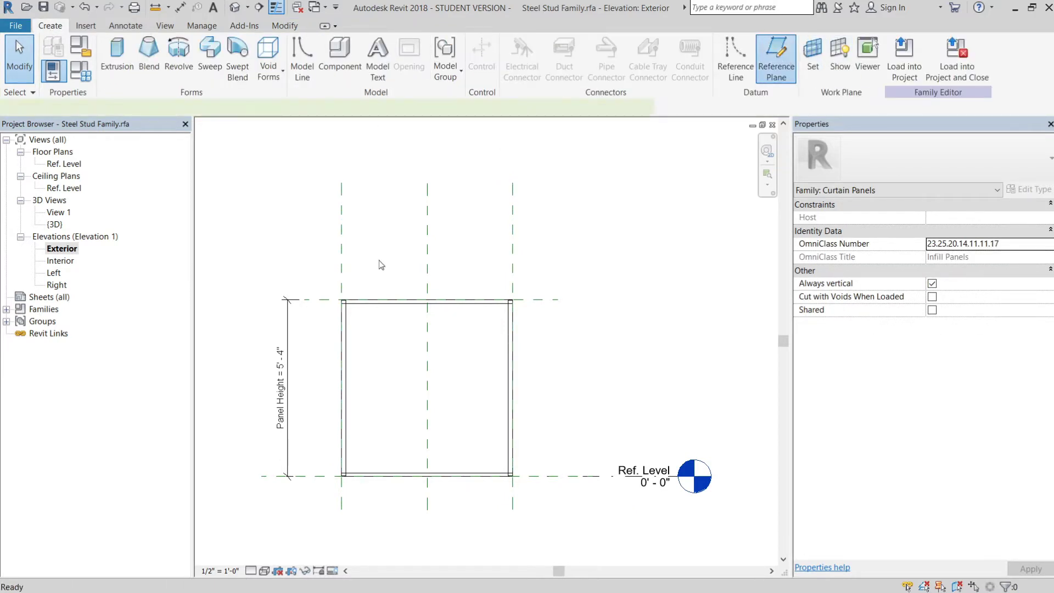
click(378, 257)
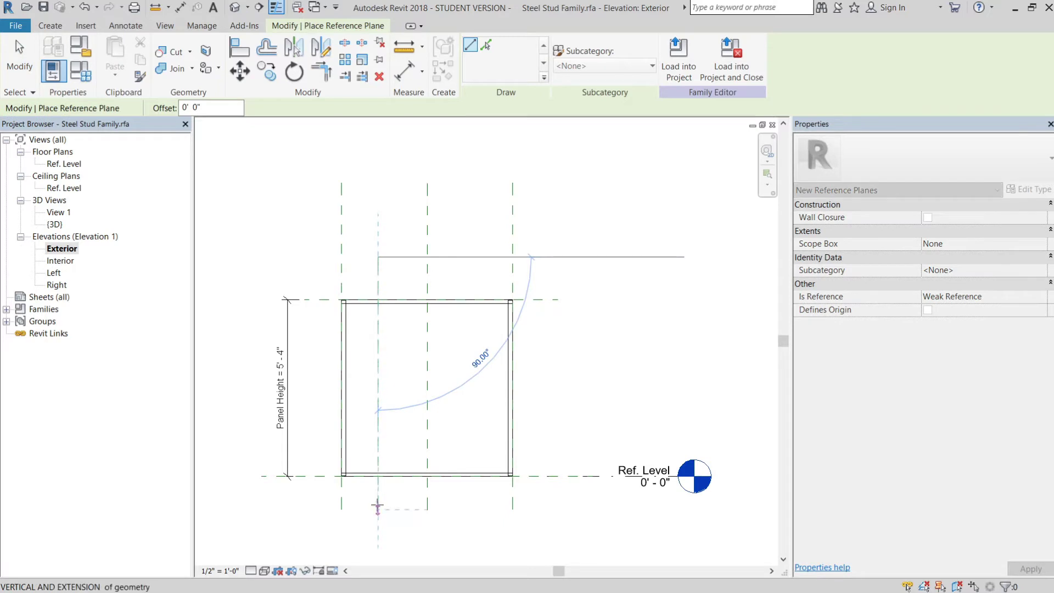
click(378, 502)
key(Escape)
key(Escape)
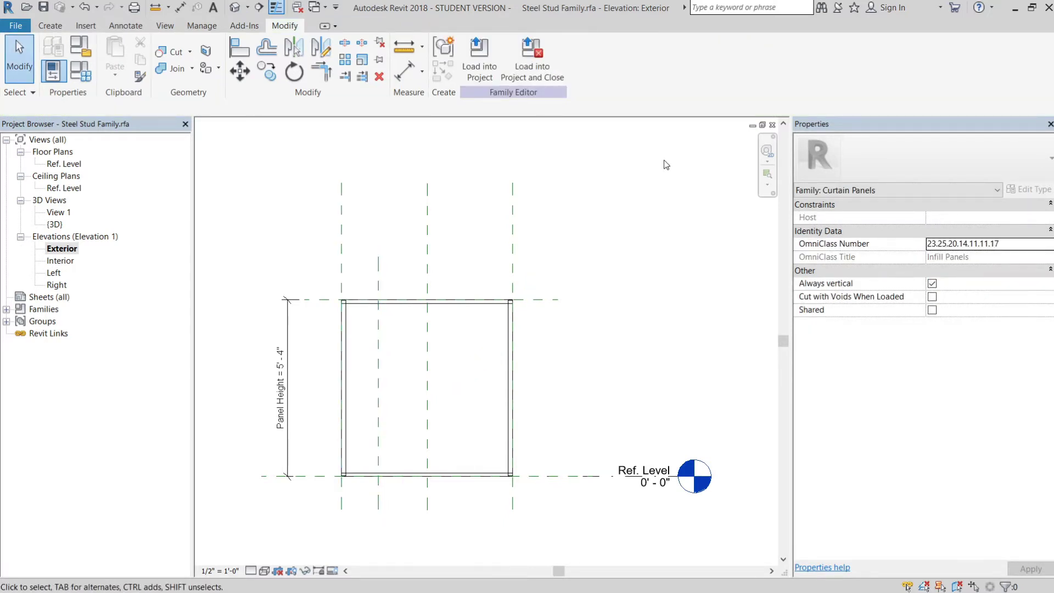
Step: Add an aligned dimension between the Right reference plane and the new vertical reference plane, placed above the frame
key(d)
key(i)
click(342, 248)
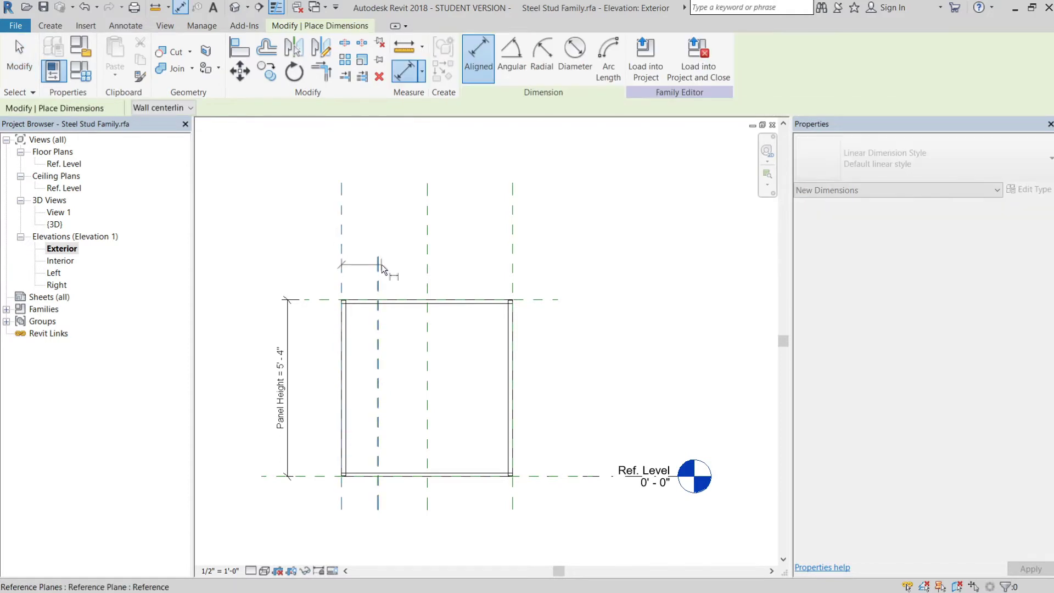
click(393, 207)
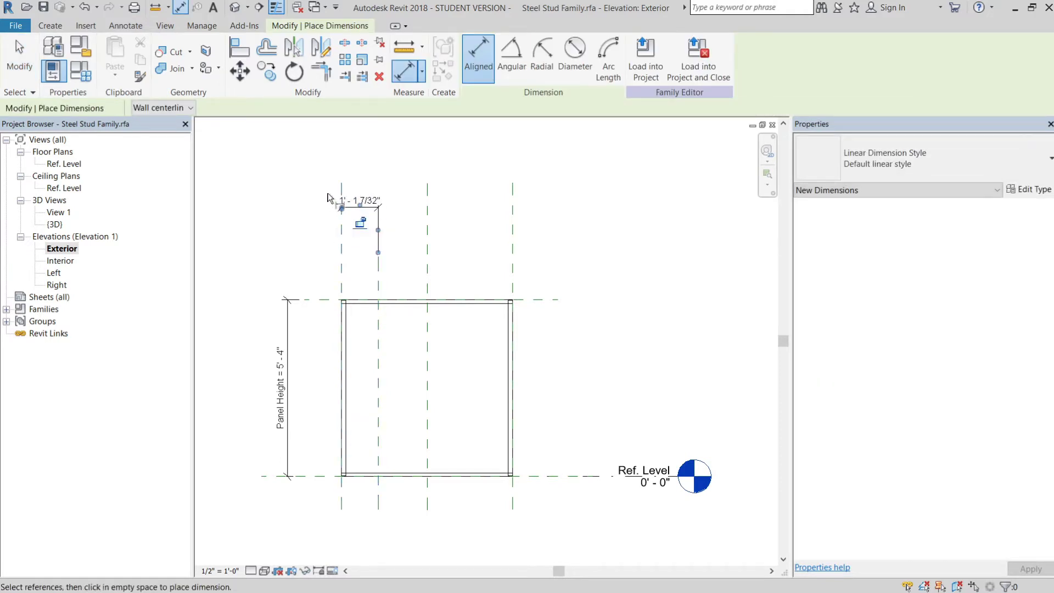
key(Escape)
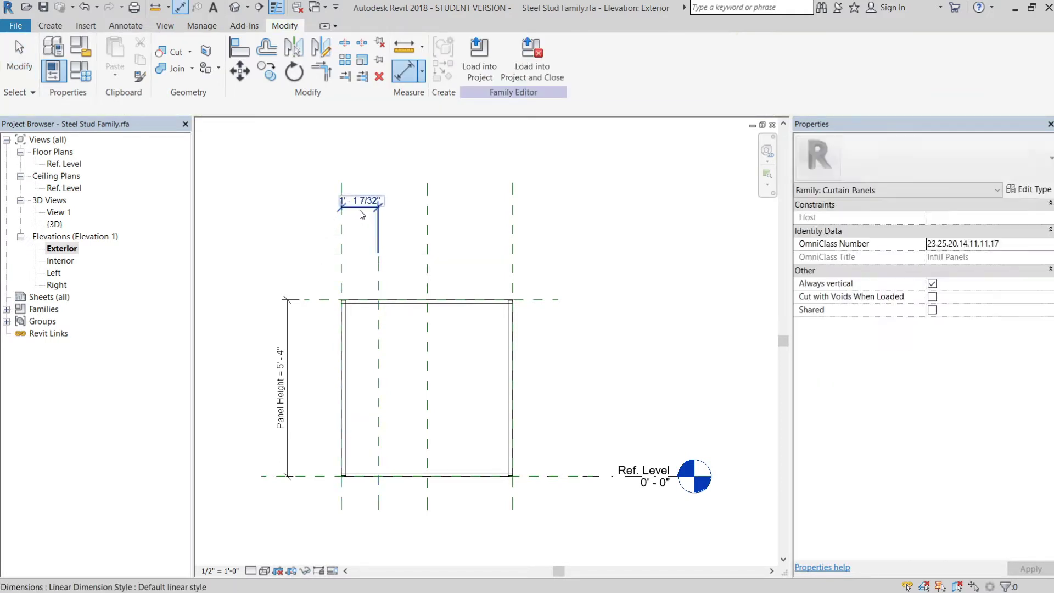
Step: Label the new dimension with a family type parameter named First Stud
click(359, 208)
click(608, 57)
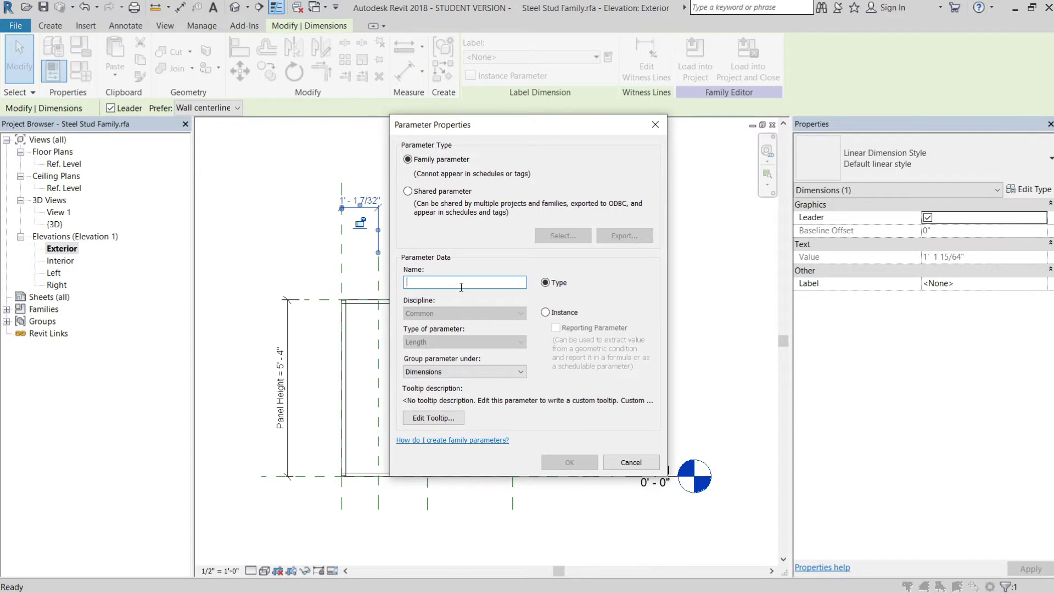
text(First Stud)
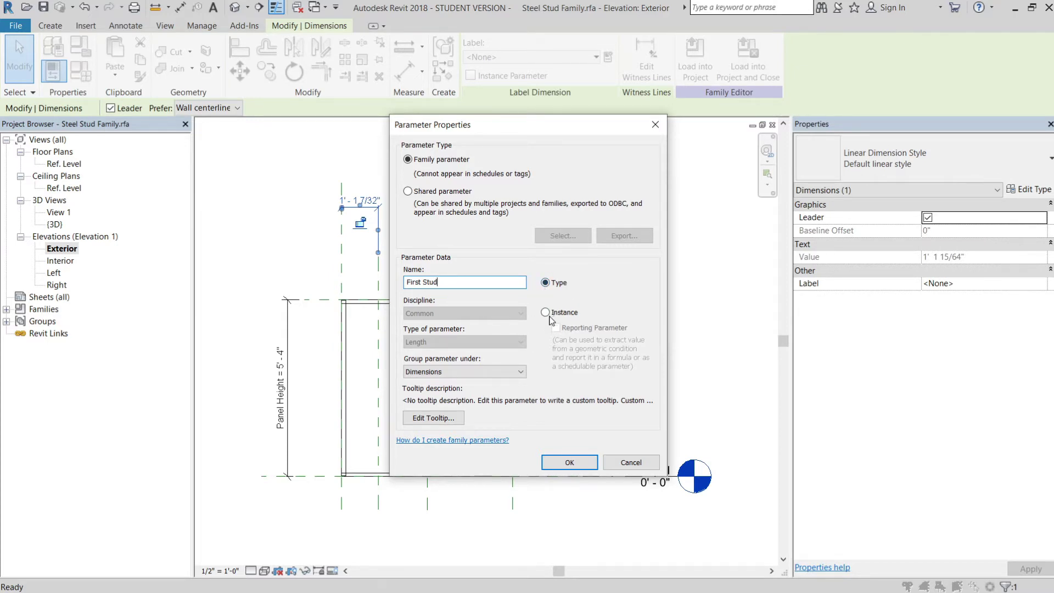
click(570, 462)
click(658, 348)
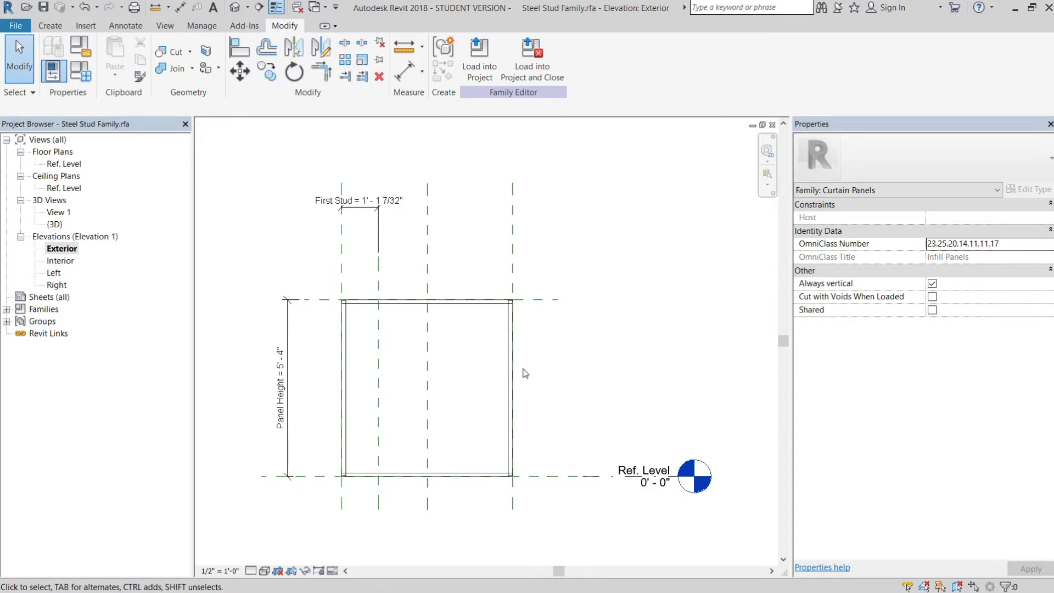
Step: Set the First Stud dimension to 16"
click(384, 208)
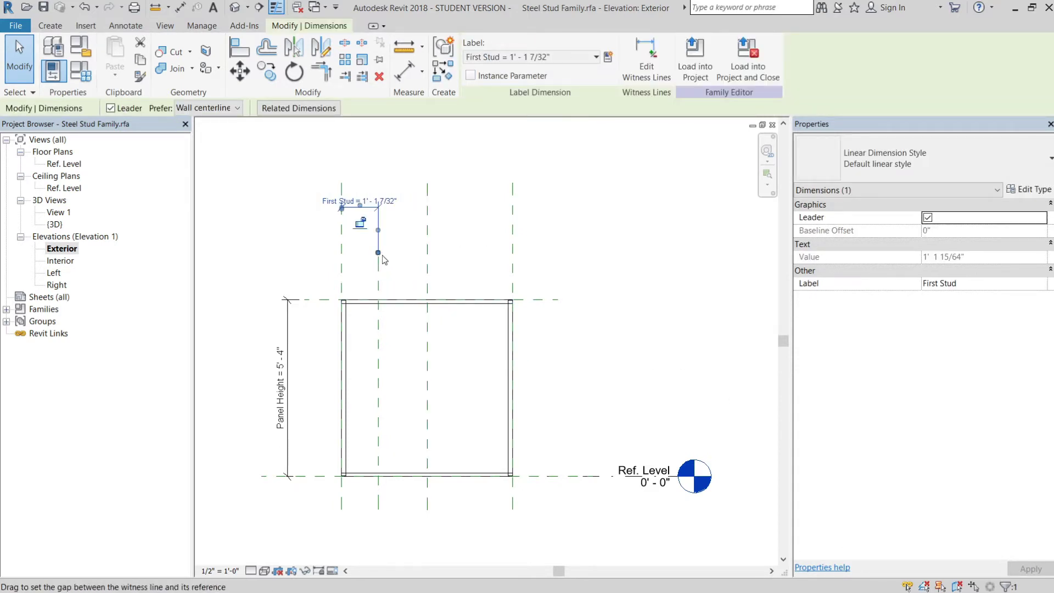
click(384, 205)
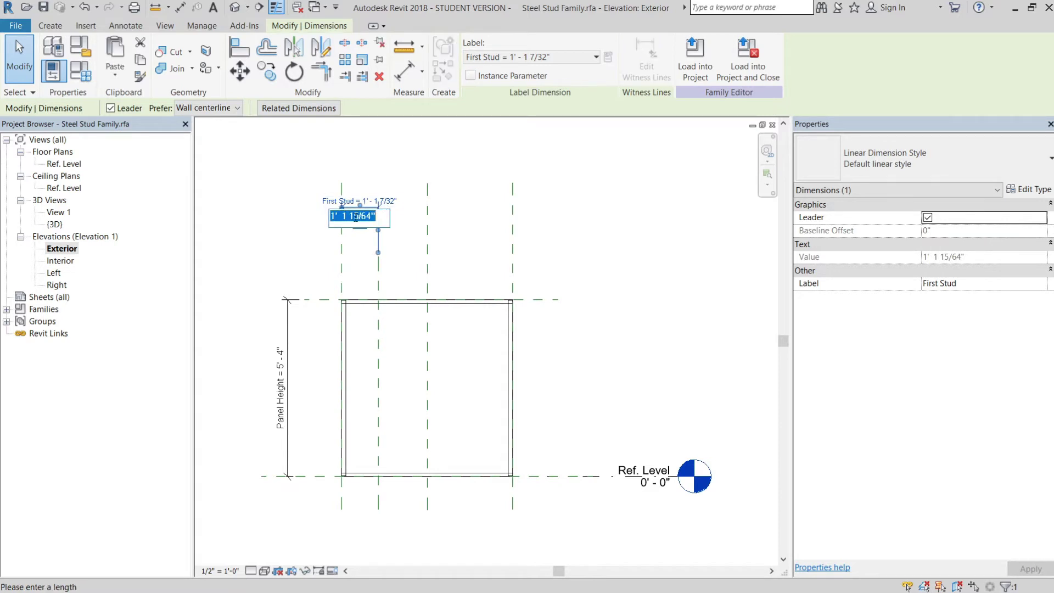
text(16")
key(Return)
click(494, 224)
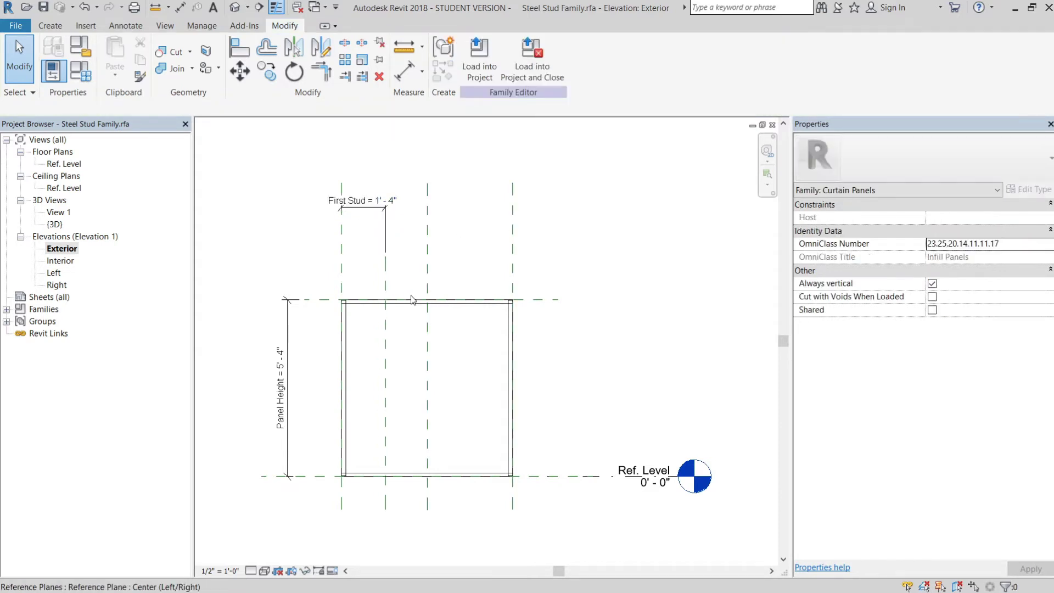
Step: In the Ref. Level floor plan, place a 6" x 1 5/8" - 20ga Stud on the work plane outside the panel, near the First Stud reference plane
double_click(64, 164)
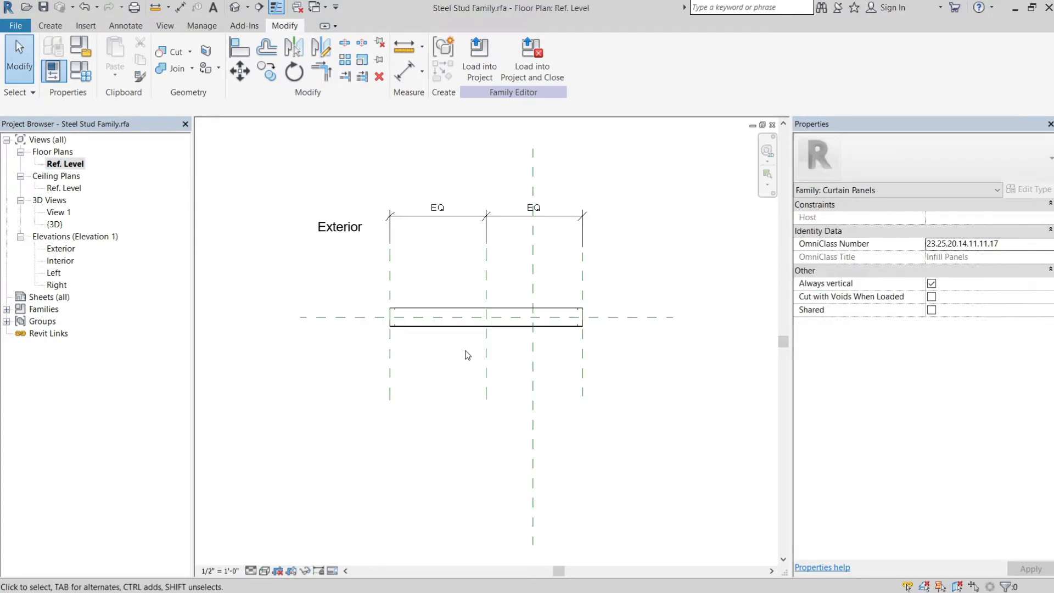
scroll(452, 328, up, 3)
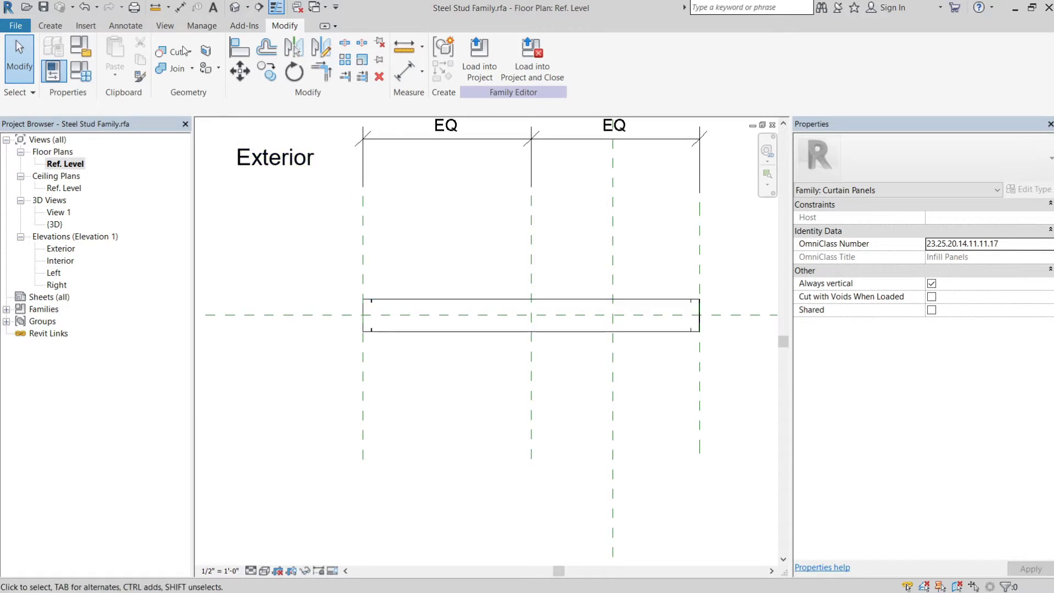
click(53, 26)
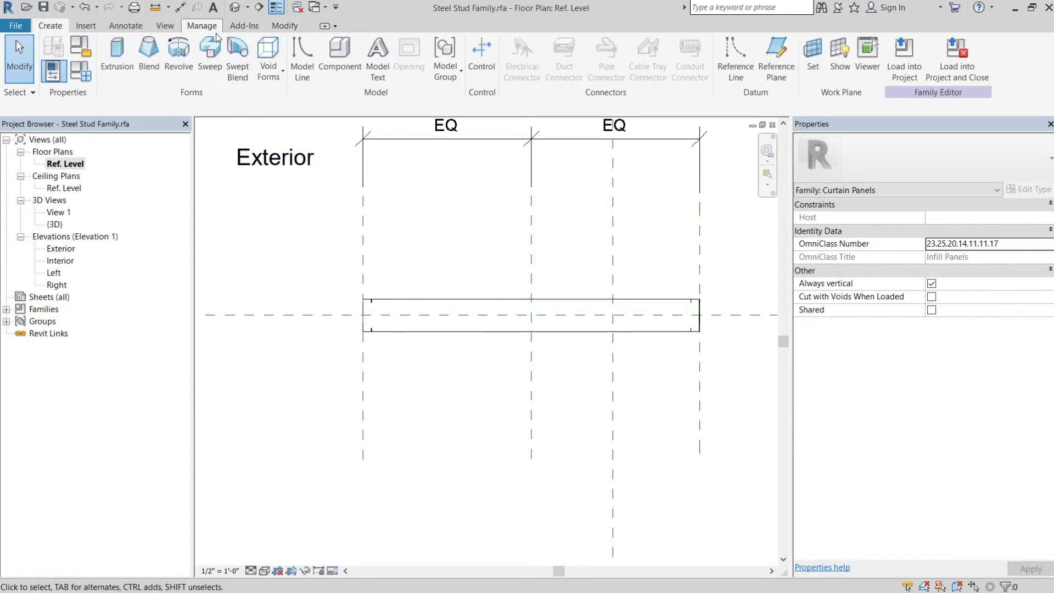
click(340, 55)
click(586, 60)
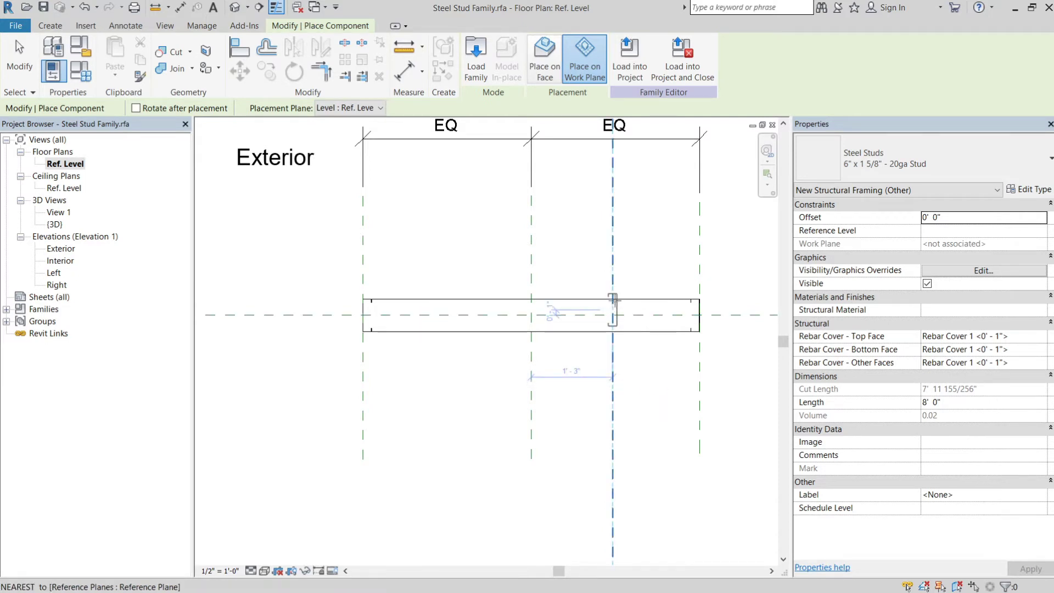
scroll(615, 307, up, 3)
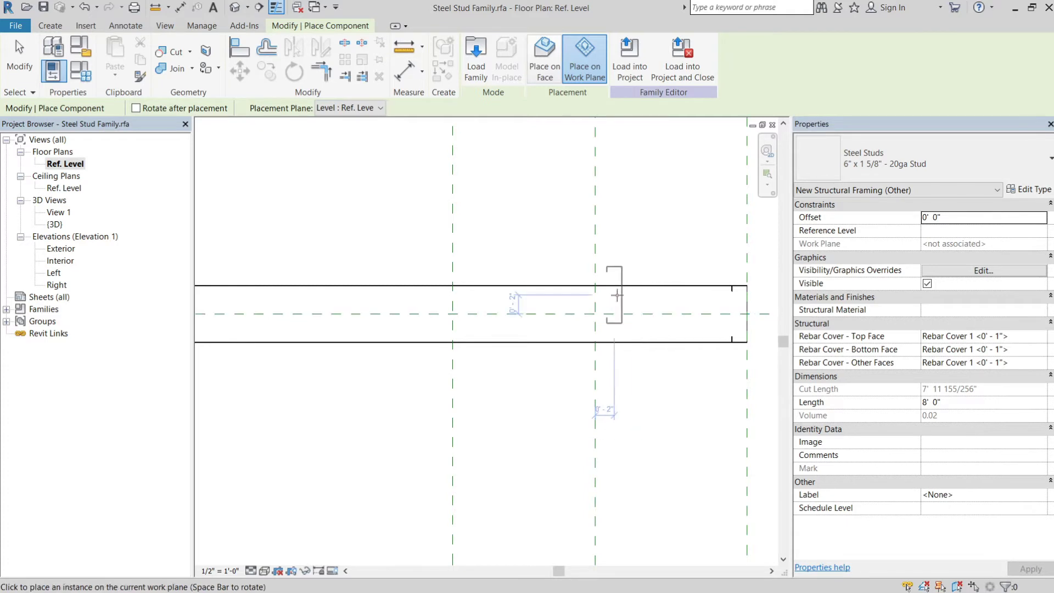
click(615, 238)
key(Escape)
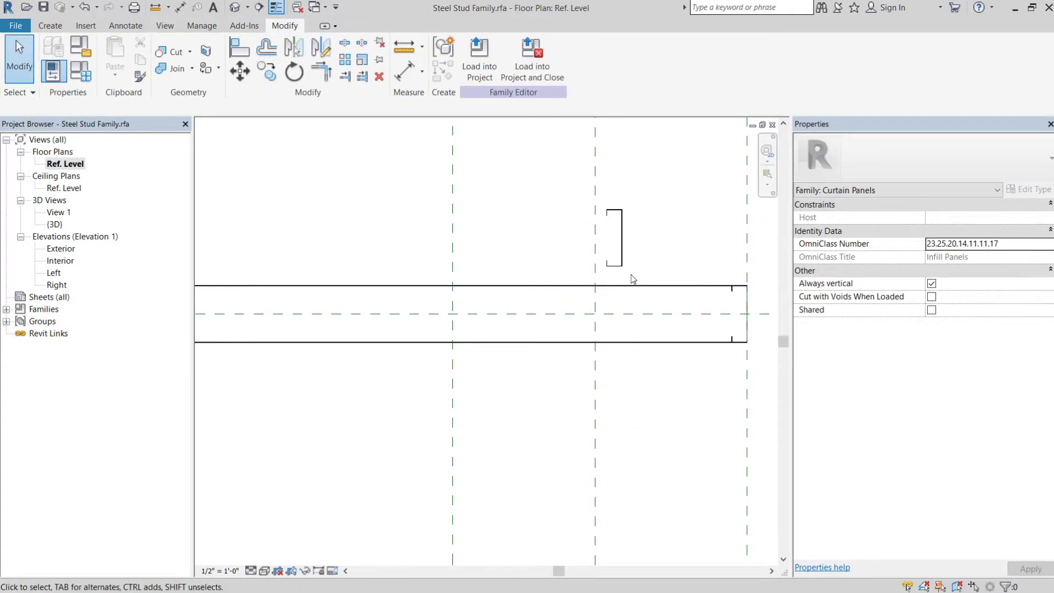
Step: Align and lock the stud's centerlines to the First Stud reference plane and the panel's horizontal center plane
key(a)
key(l)
click(596, 178)
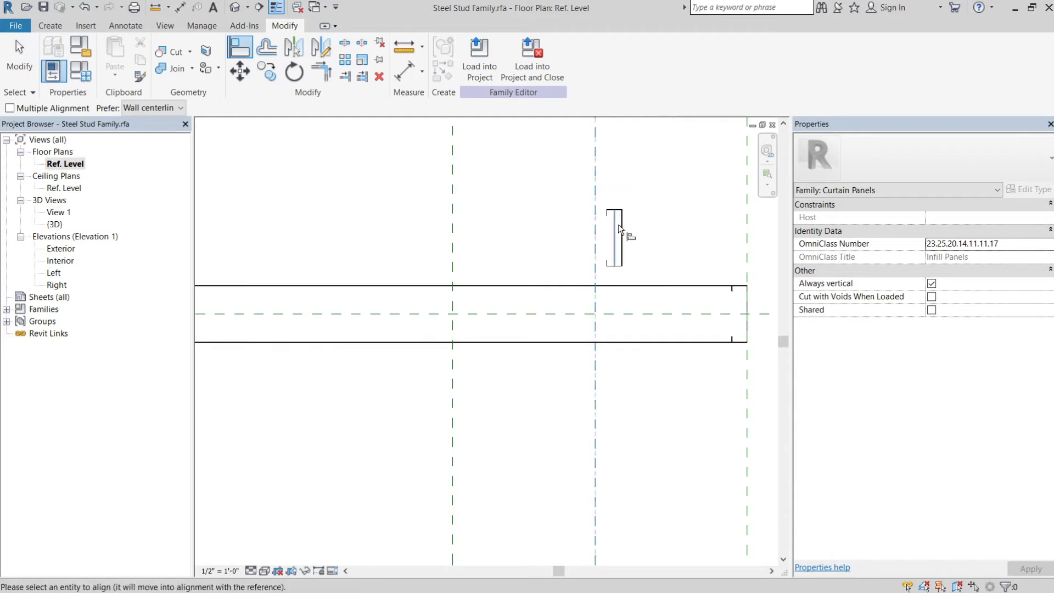
click(618, 228)
click(637, 314)
click(601, 244)
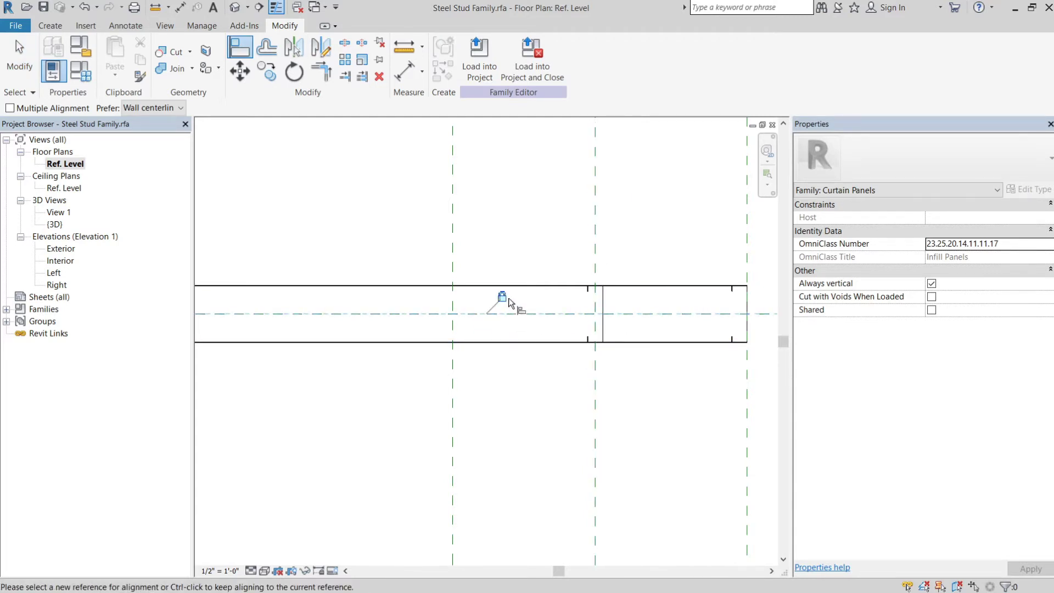
key(Escape)
key(Escape)
scroll(527, 221, down, 1)
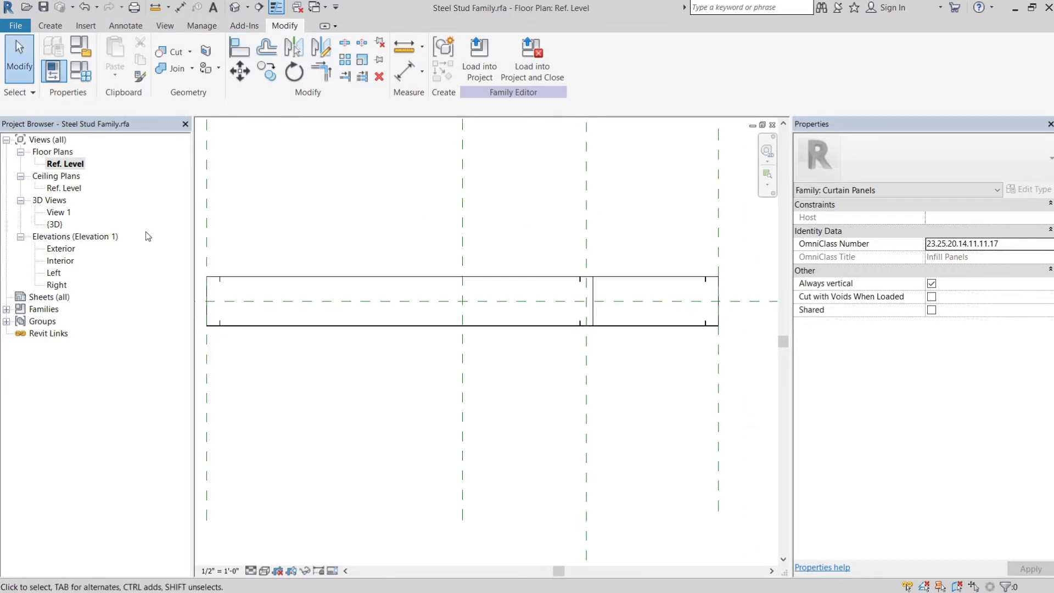
Step: In the Exterior elevation, associate the intermediate stud's Length with the Panel Height family parameter
double_click(73, 250)
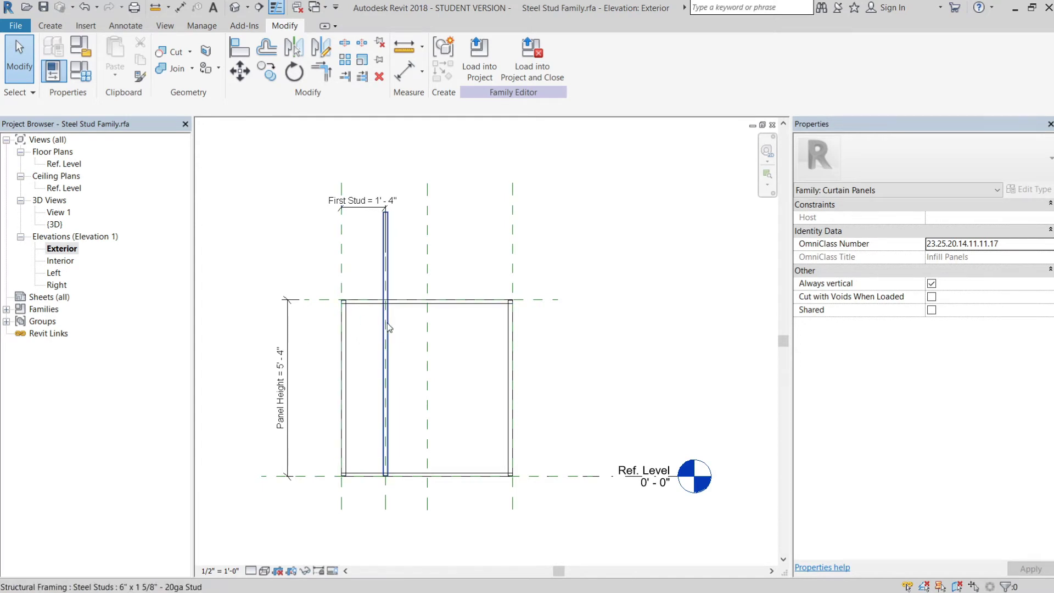
click(387, 323)
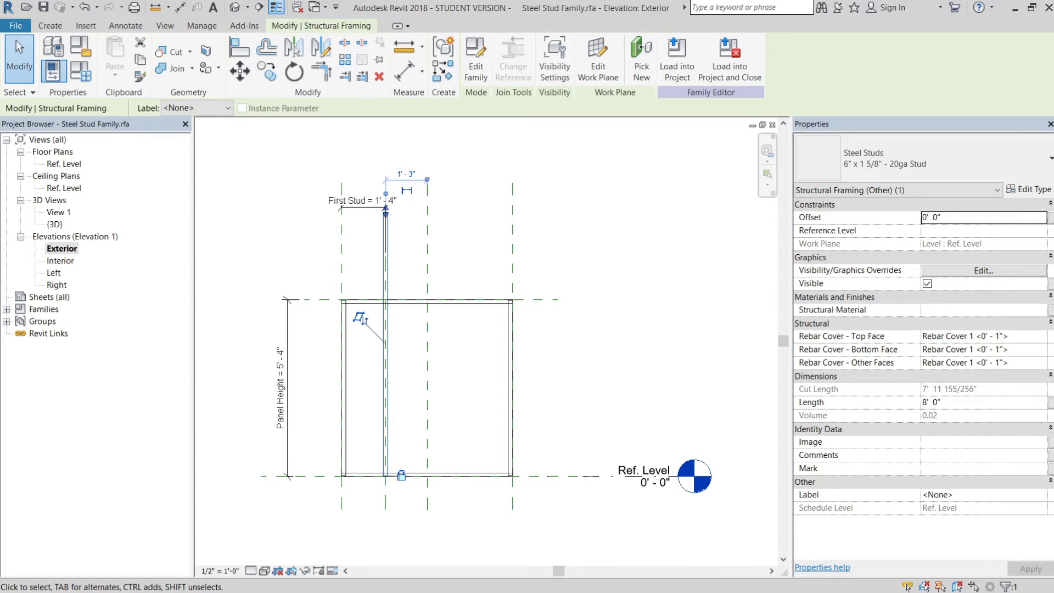
click(1050, 402)
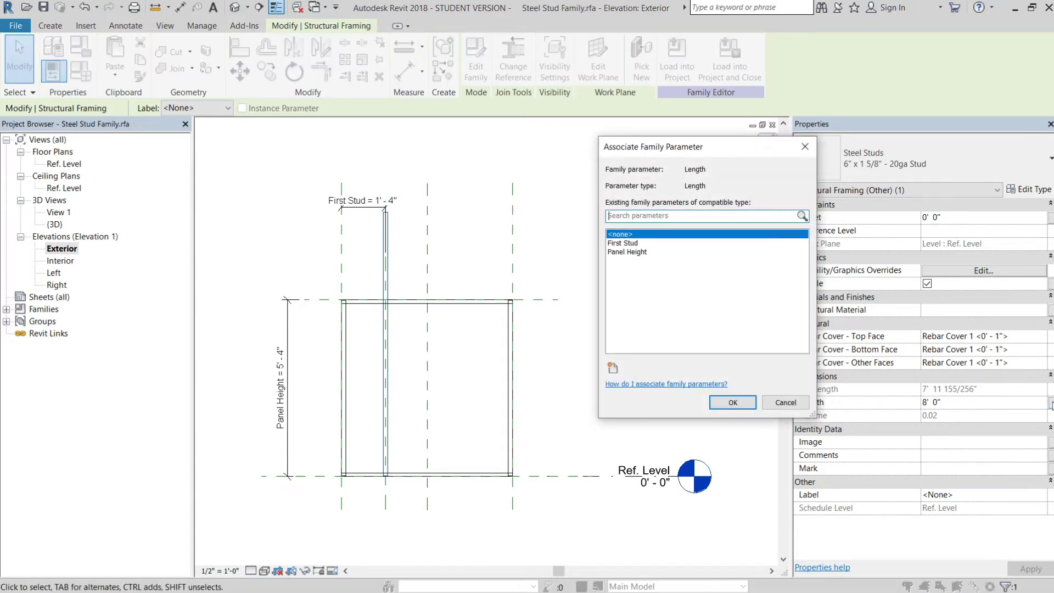
click(632, 253)
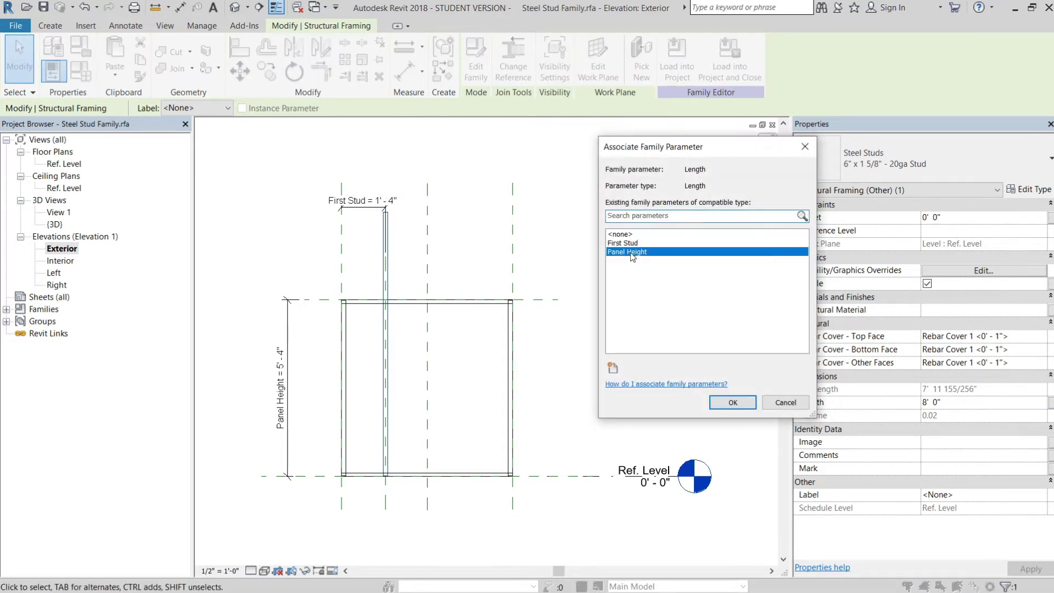
click(734, 403)
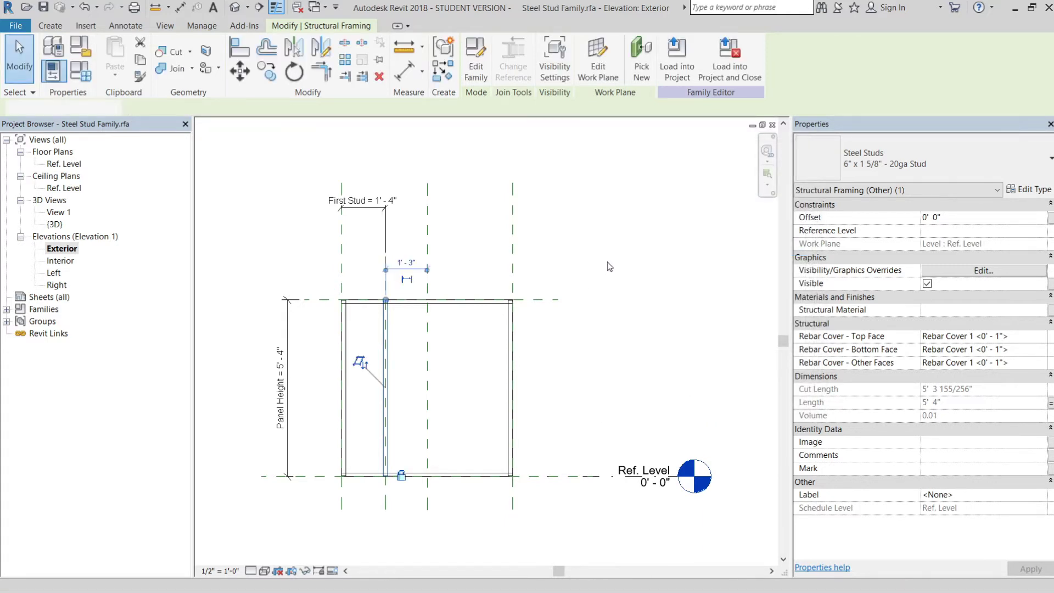
click(610, 267)
Step: Name the reference plane running through the intermediate stud First Stud
click(394, 290)
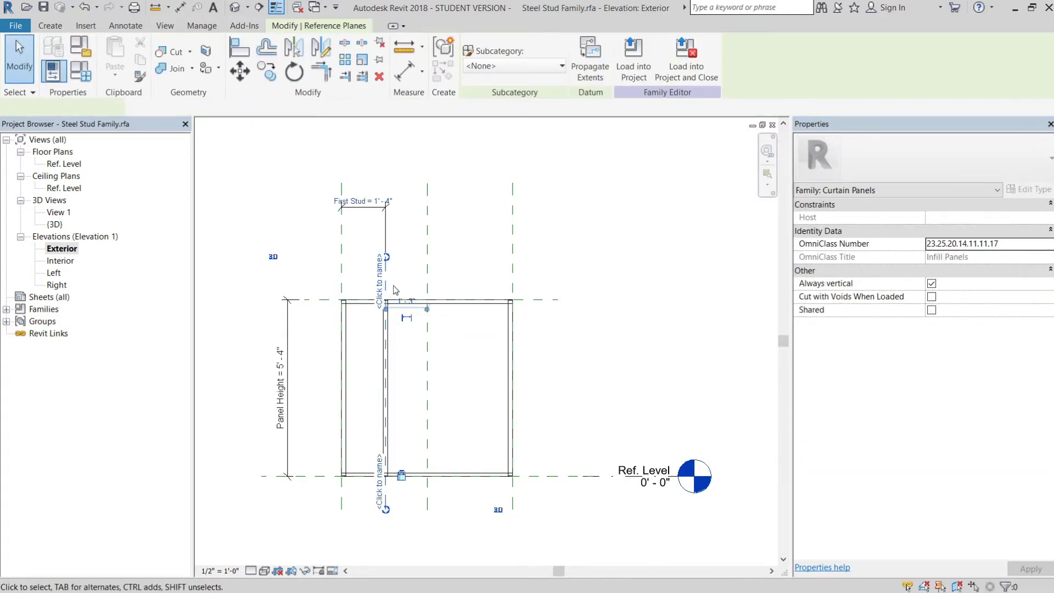
scroll(394, 289, up, 5)
drag(349, 286, 443, 286)
drag(445, 281, 384, 288)
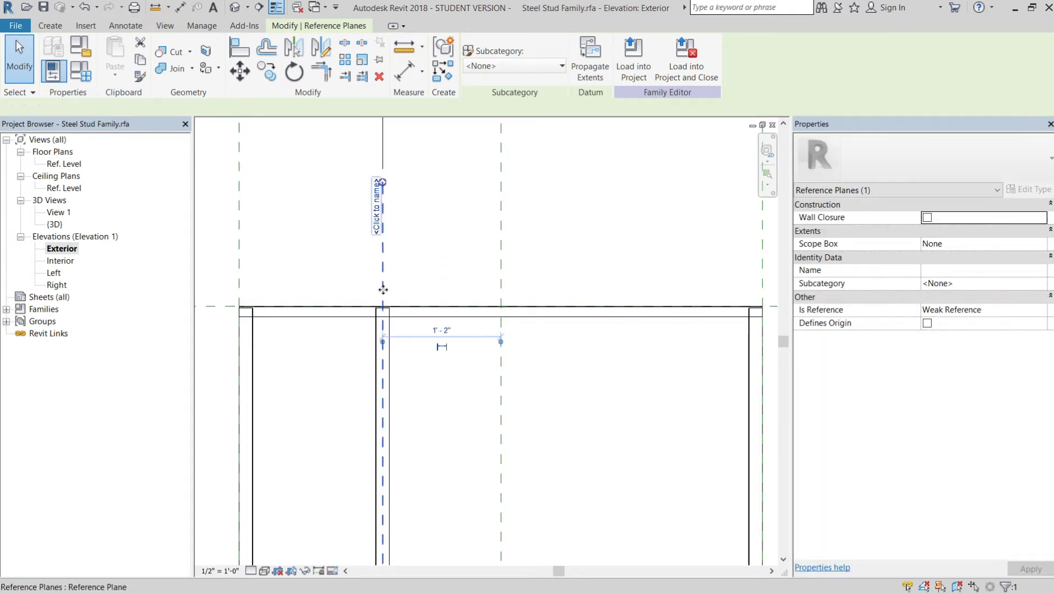
click(433, 308)
click(383, 224)
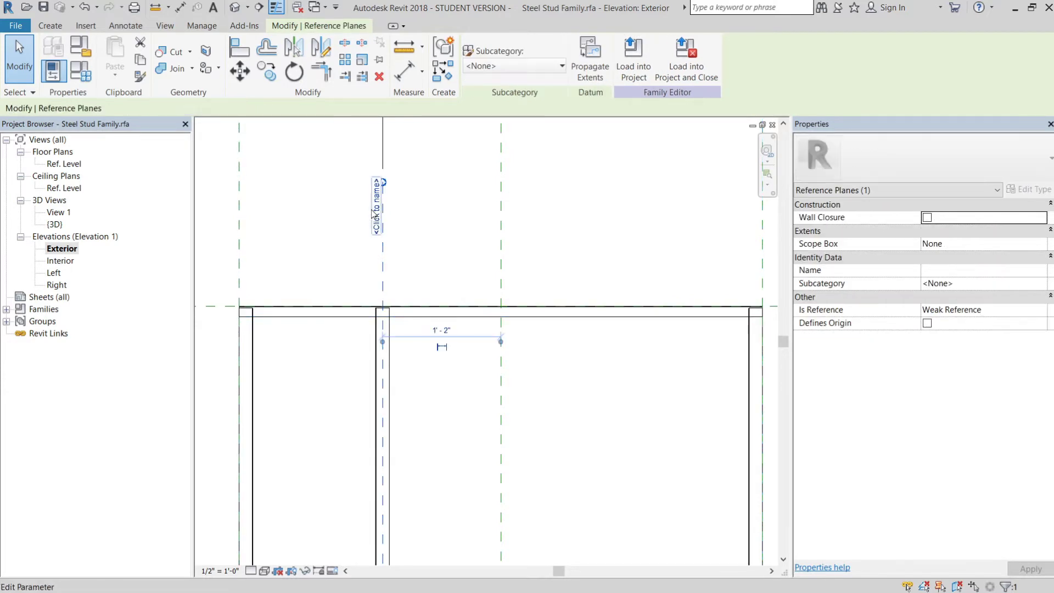
click(377, 211)
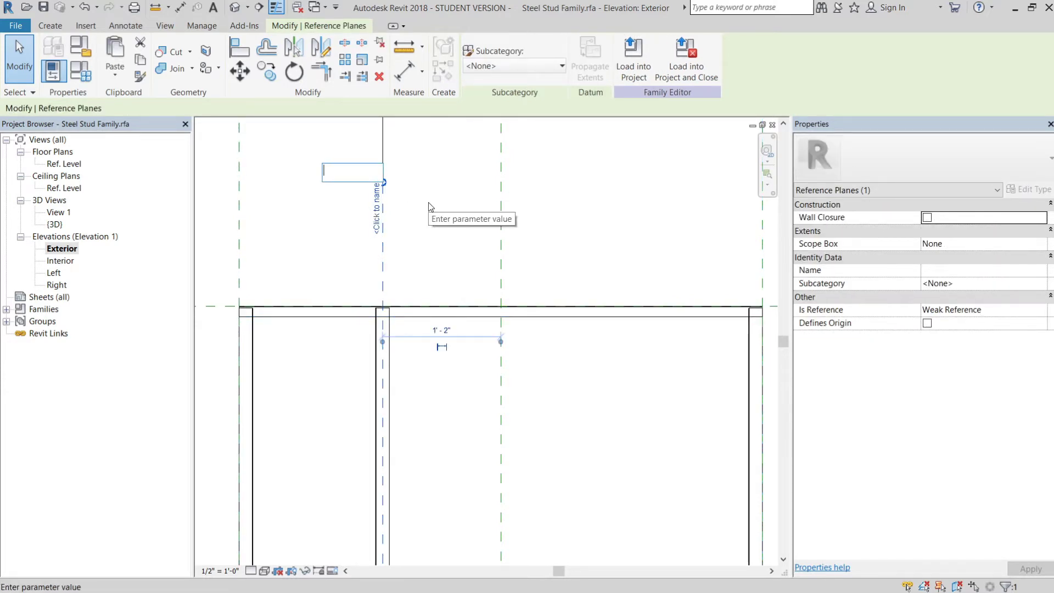
text(F)
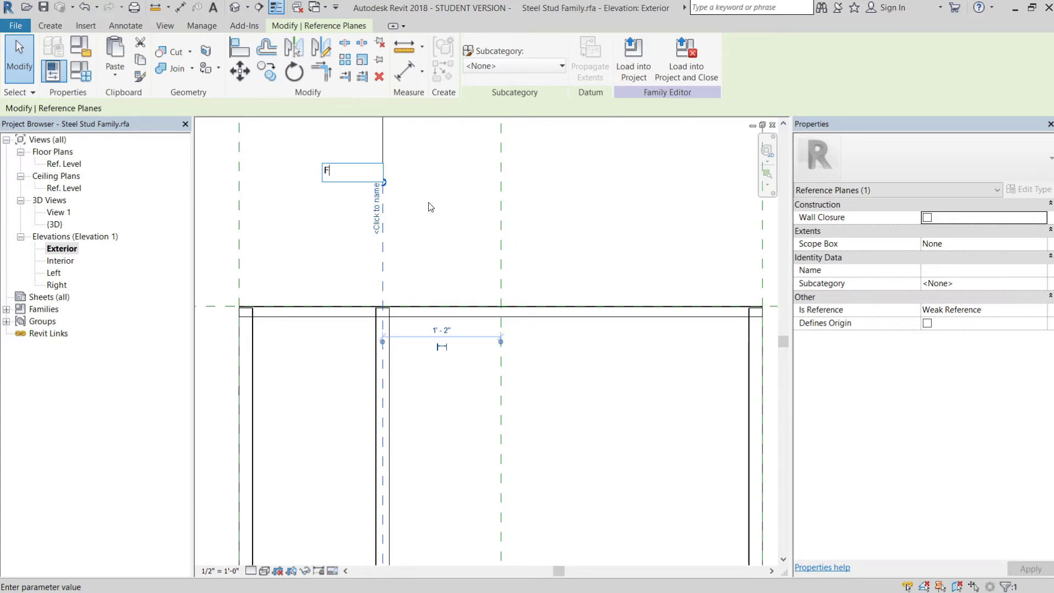
text(irst Stud)
key(Return)
key(Escape)
scroll(464, 228, down, 3)
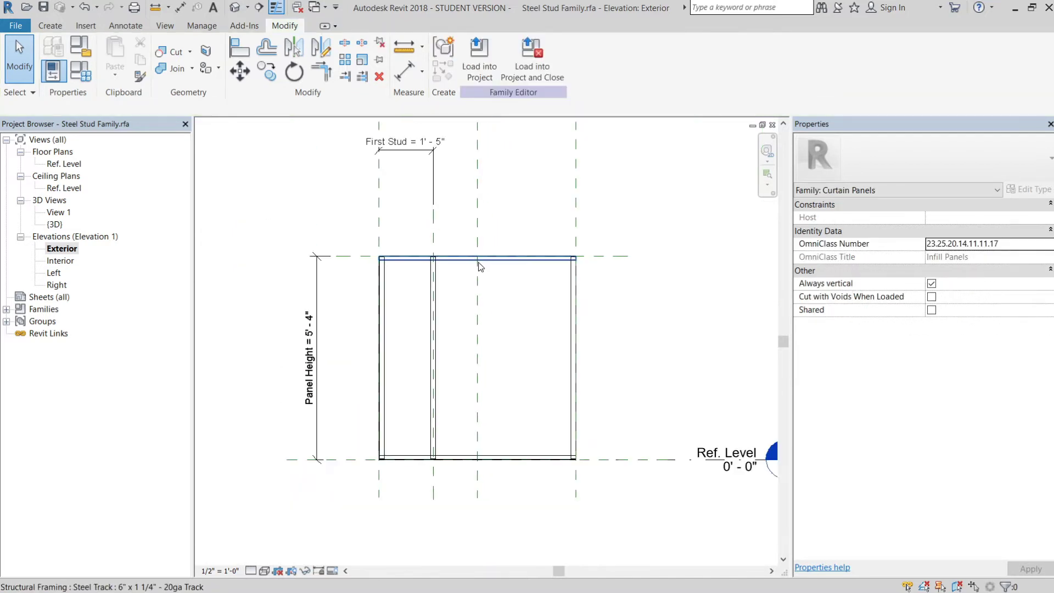
Step: Array the intermediate stud horizontally as a grouped and associated linear array of 2, with the 2nd member 16" away
click(435, 297)
click(286, 209)
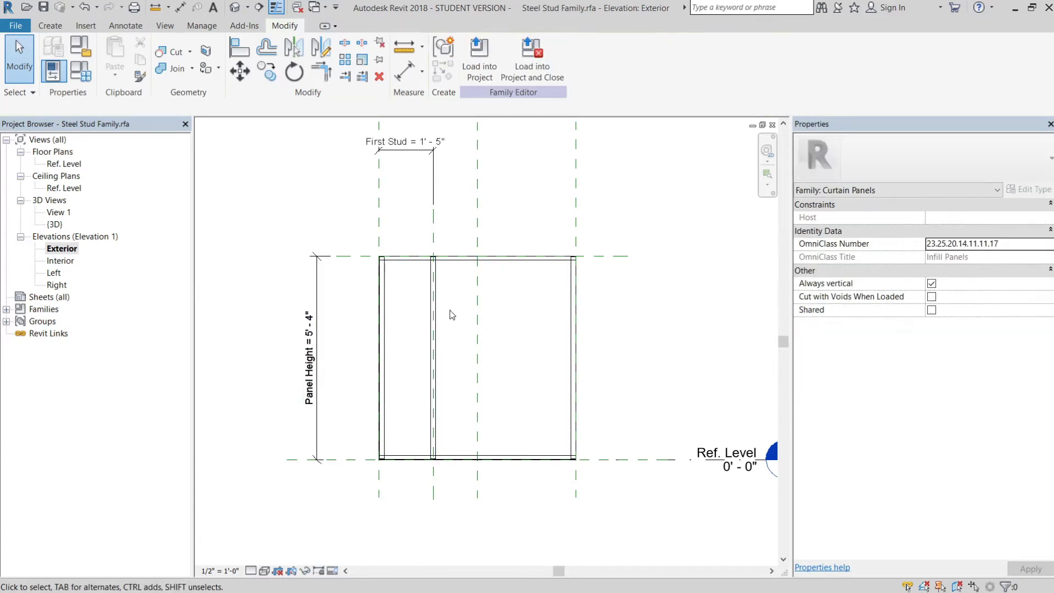
scroll(436, 258, down, 2)
scroll(390, 286, up, 4)
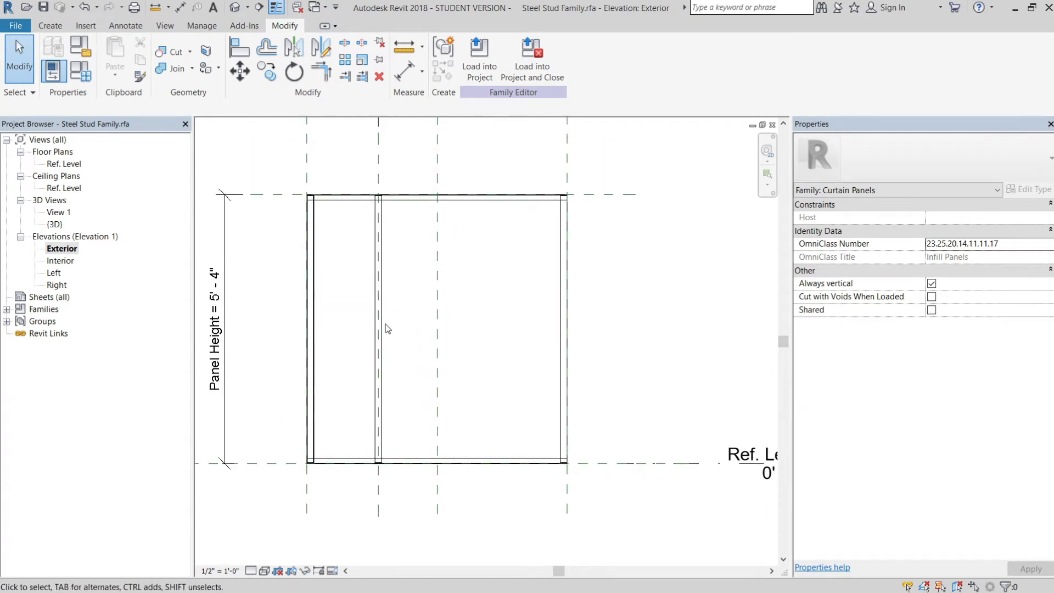
click(406, 304)
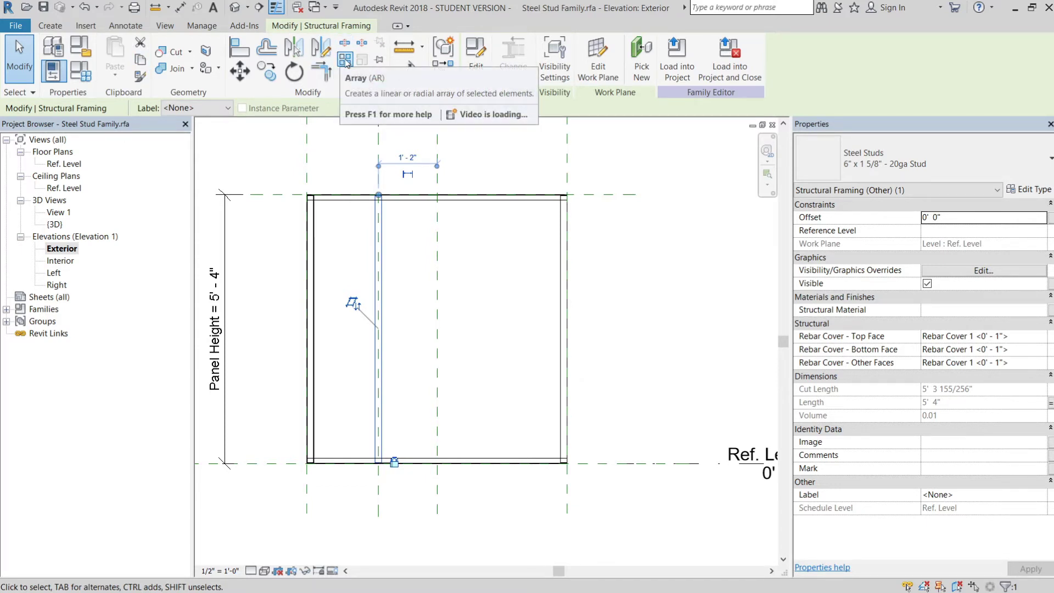
click(344, 61)
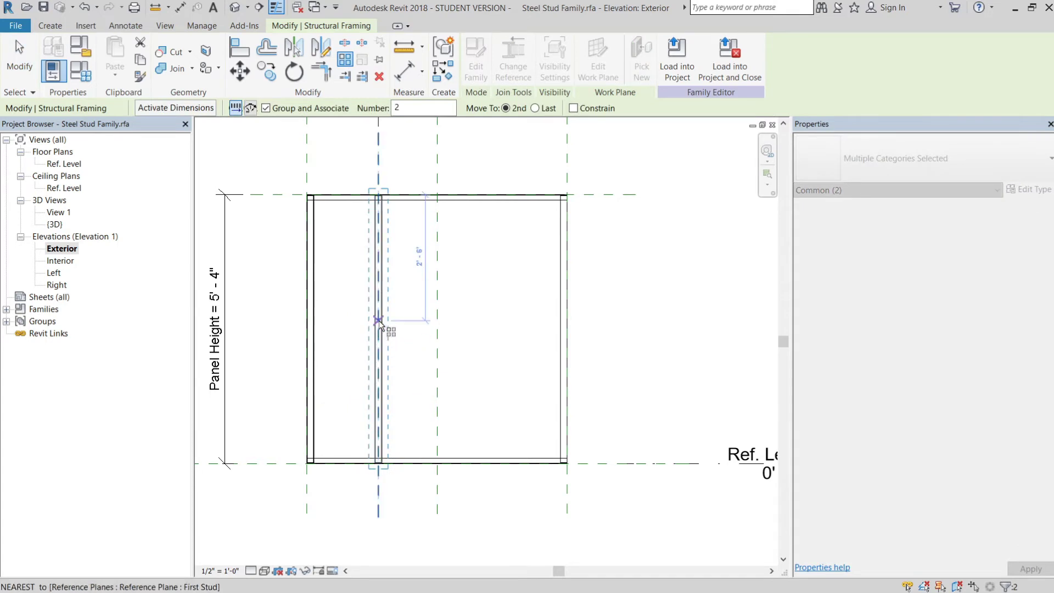
click(378, 320)
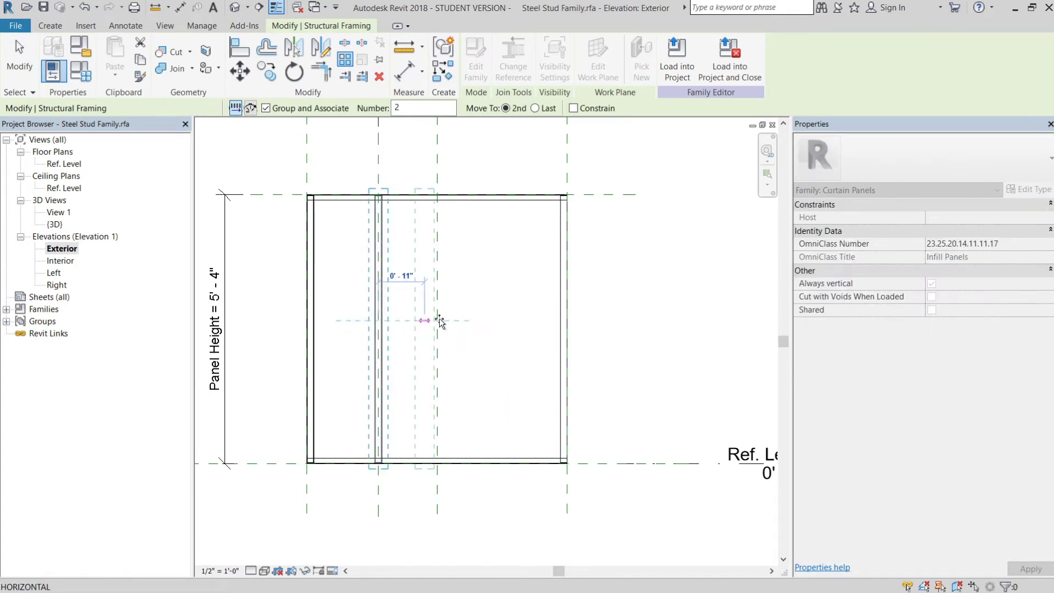
text(16)
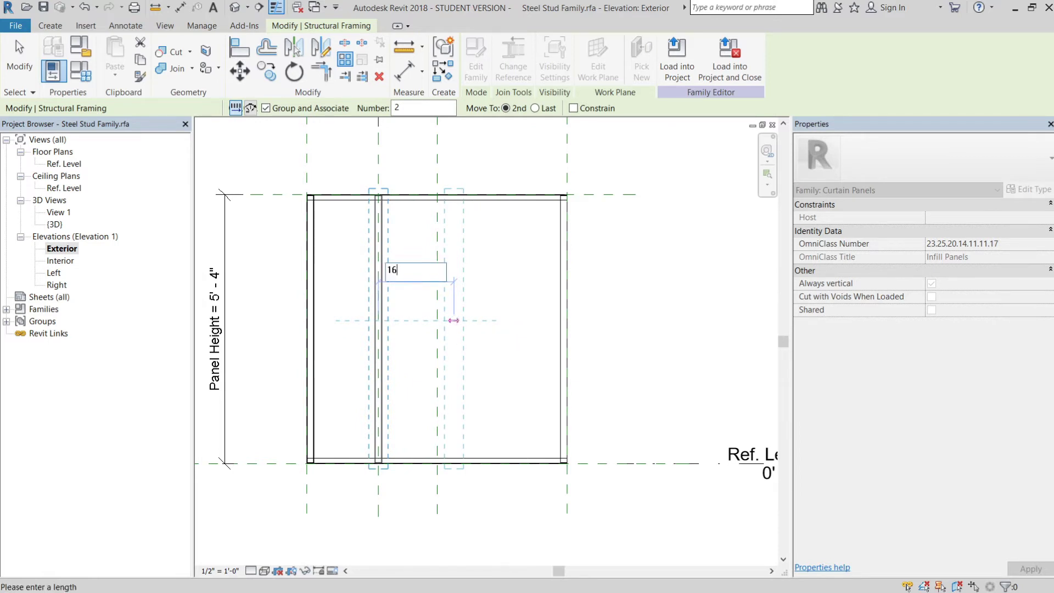
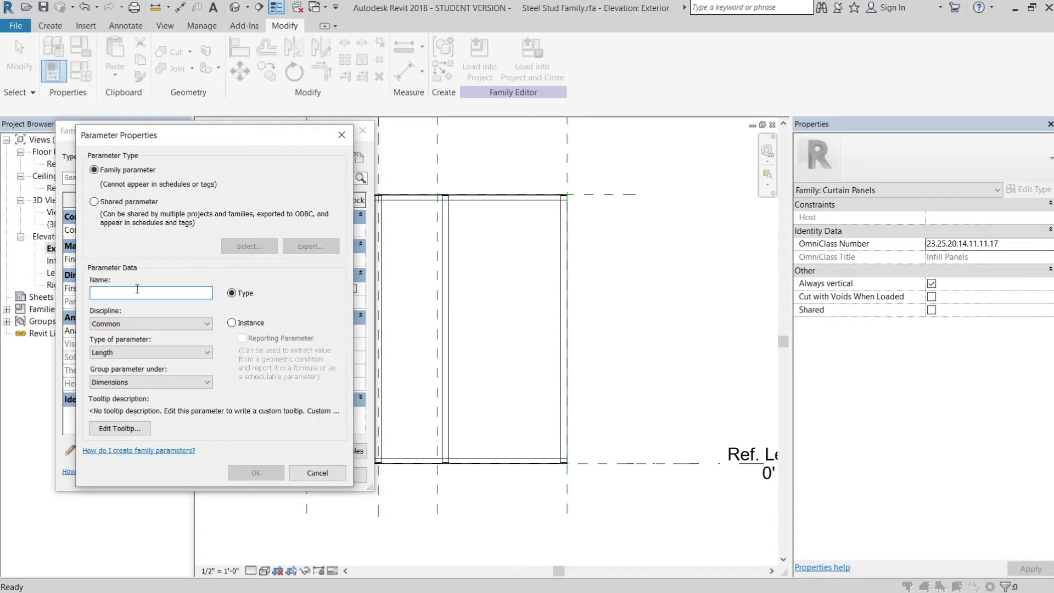
Step: Add a Length type parameter named Stud Spacing under Dimensions and set it to 16"
text(Stud Spacing)
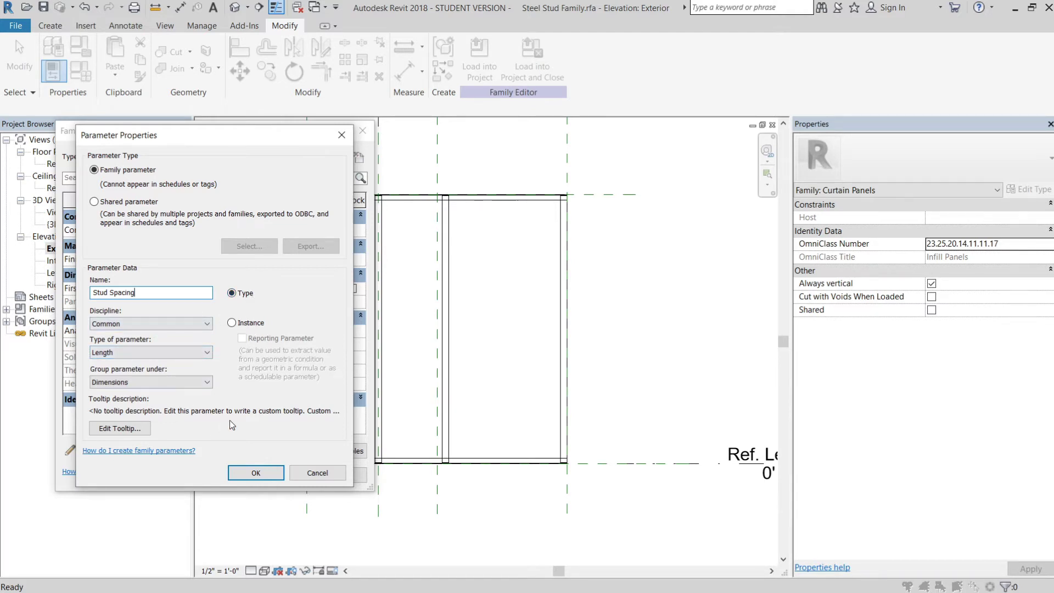
click(256, 473)
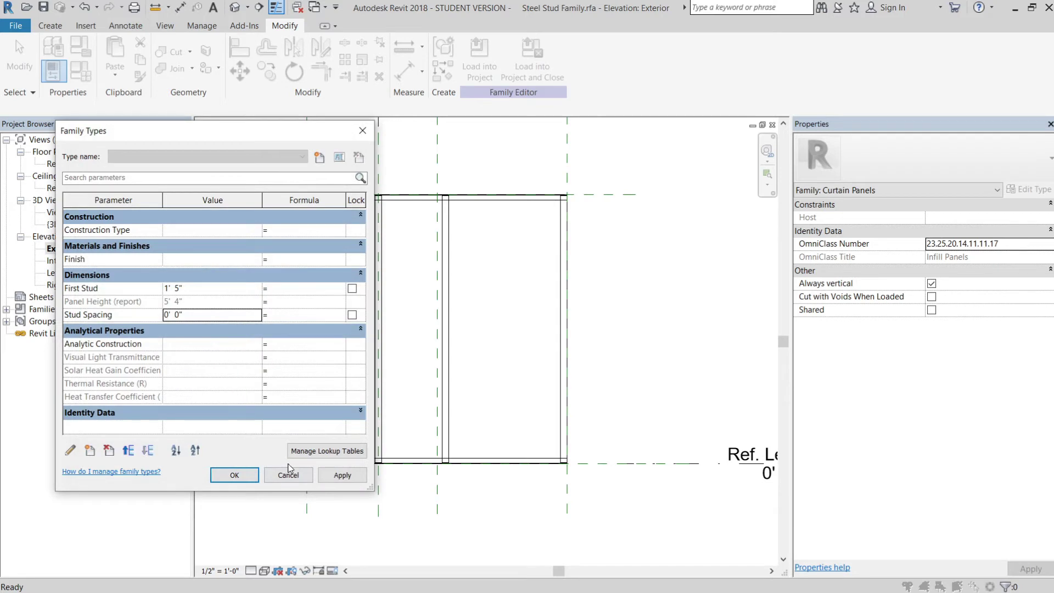
click(191, 314)
text(16)
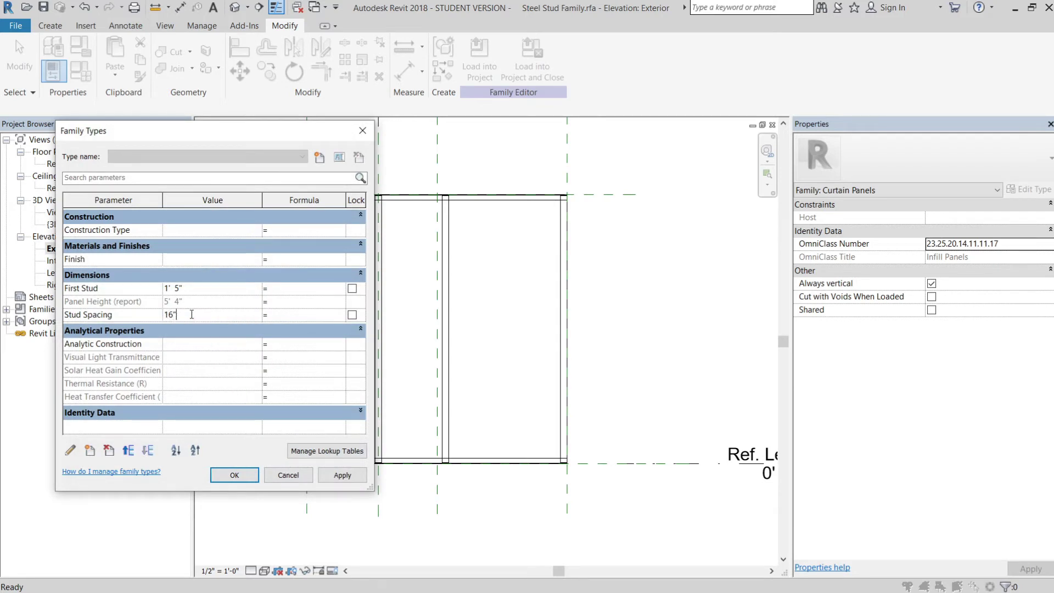
key(Tab)
Step: Set the First Stud parameter to 16" in the family types
click(200, 288)
text(16")
key(Tab)
click(208, 344)
click(209, 315)
double_click(212, 316)
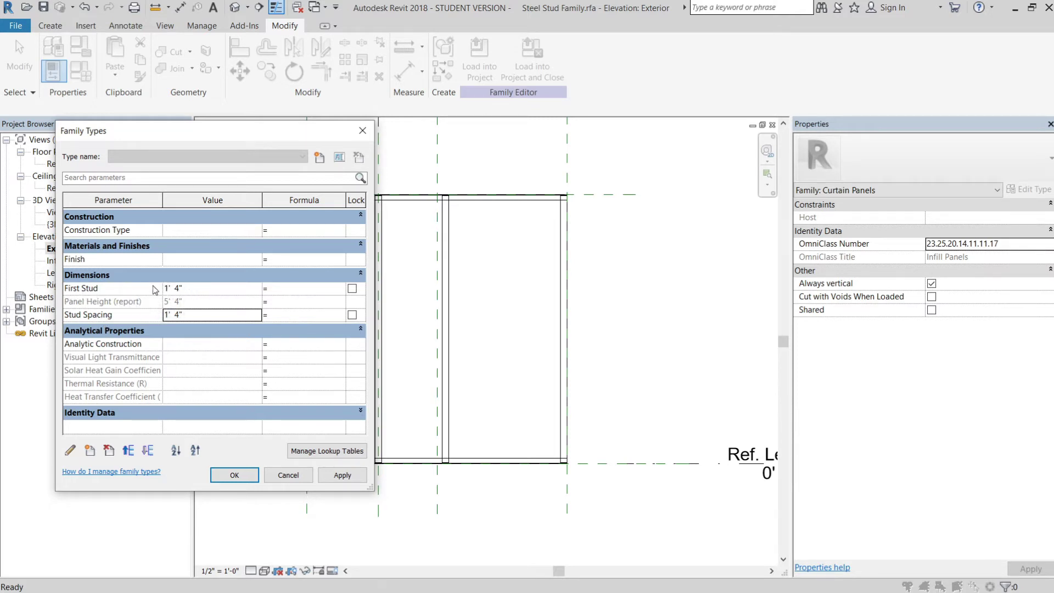
Step: Change First Stud from a type to an instance parameter and apply the family type changes
click(184, 291)
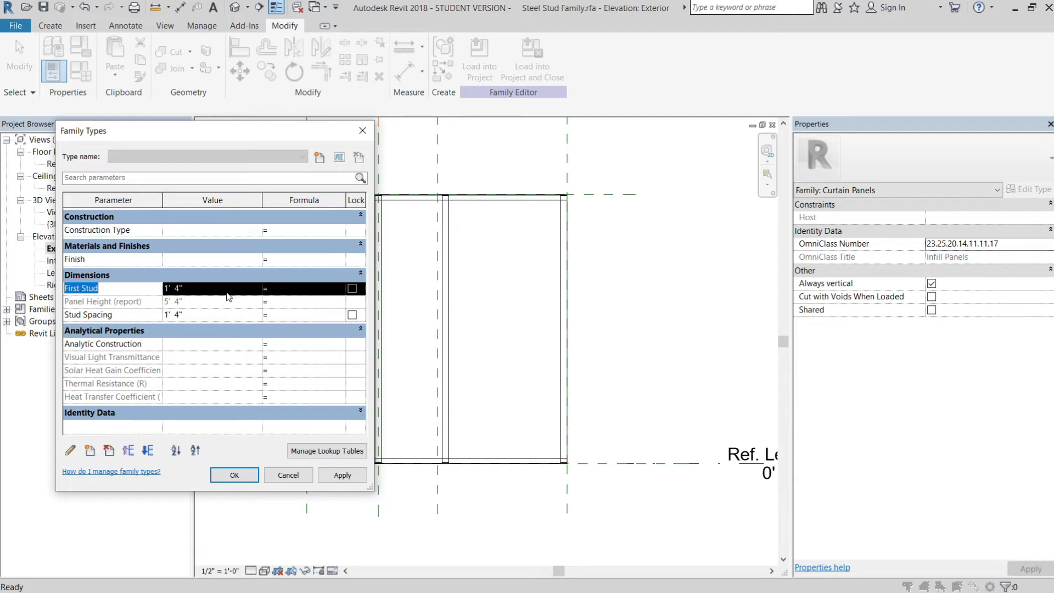
click(70, 450)
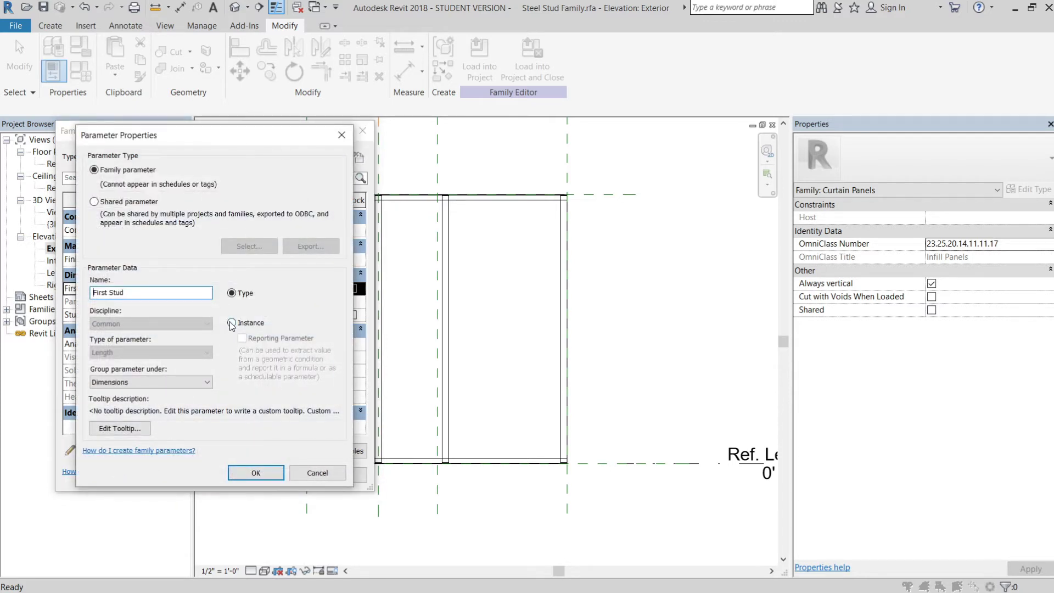
click(232, 322)
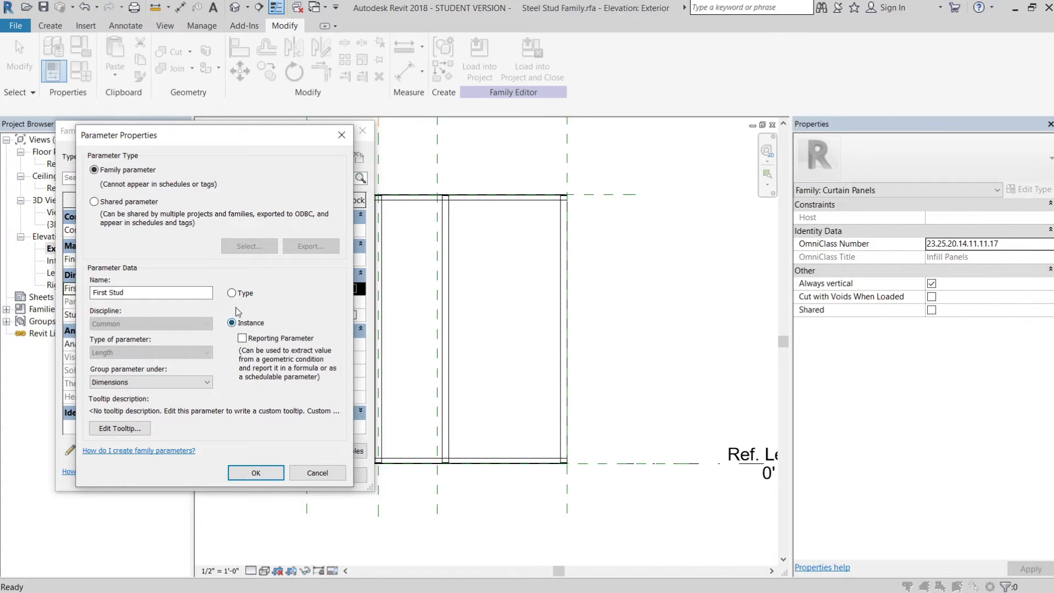
click(277, 472)
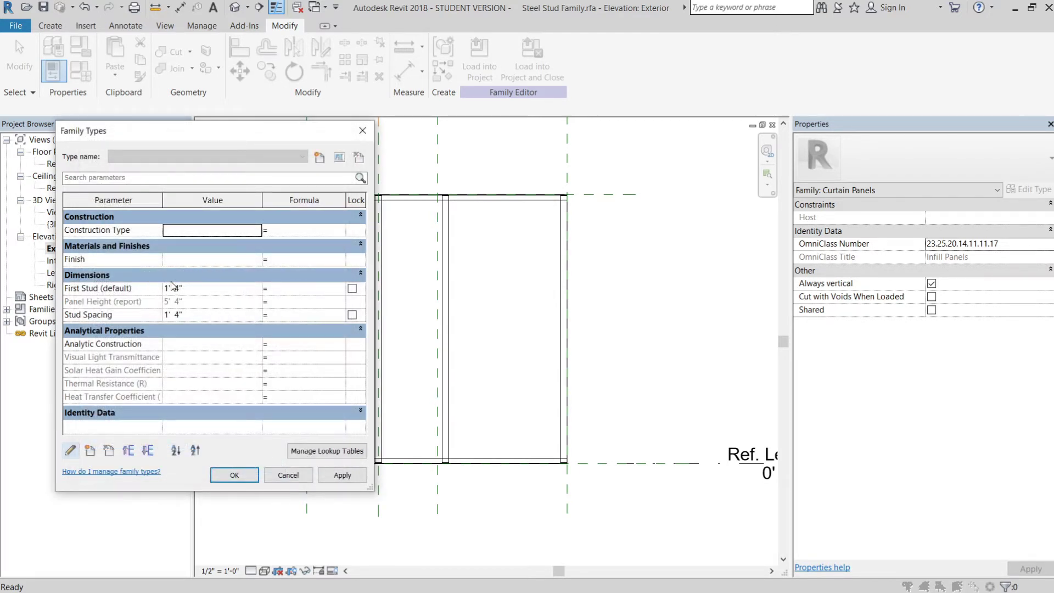
click(345, 477)
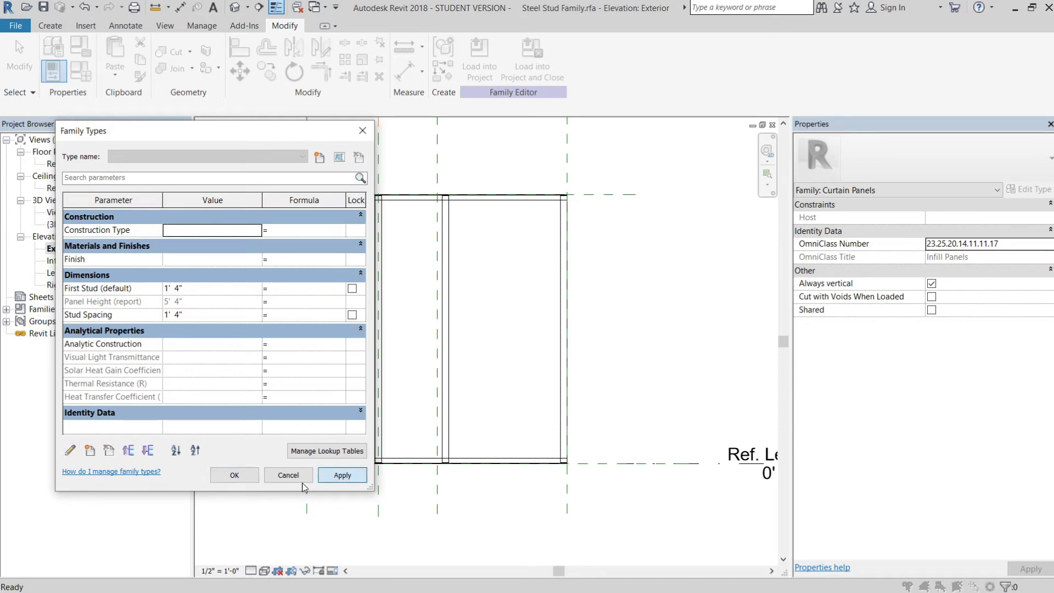
click(235, 475)
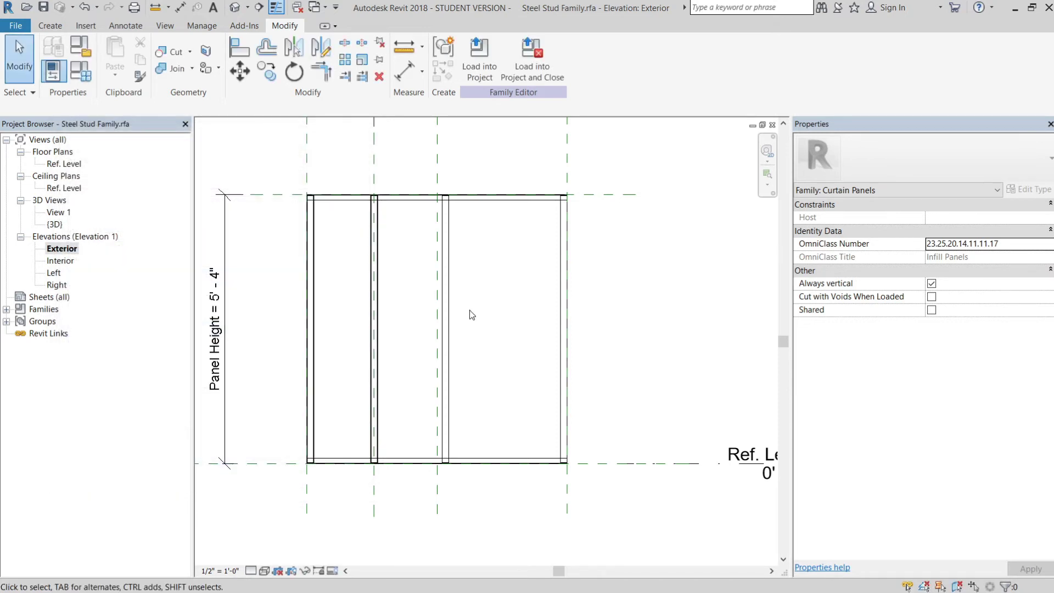
Step: Place an aligned dimension above the panel from the First Stud reference plane to the centerline of the second arrayed stud
click(450, 262)
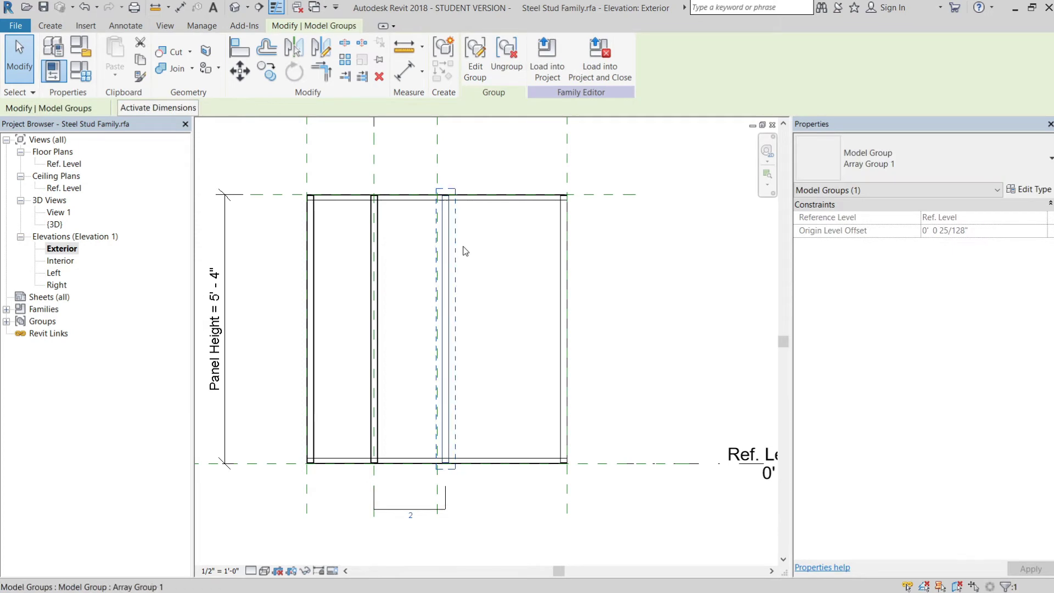
click(506, 262)
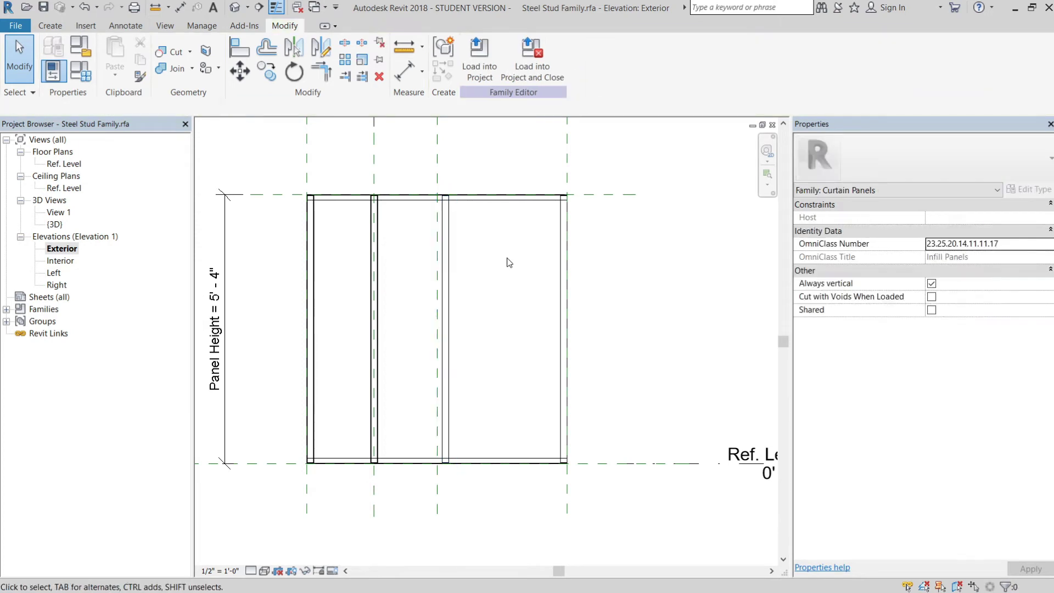
click(404, 72)
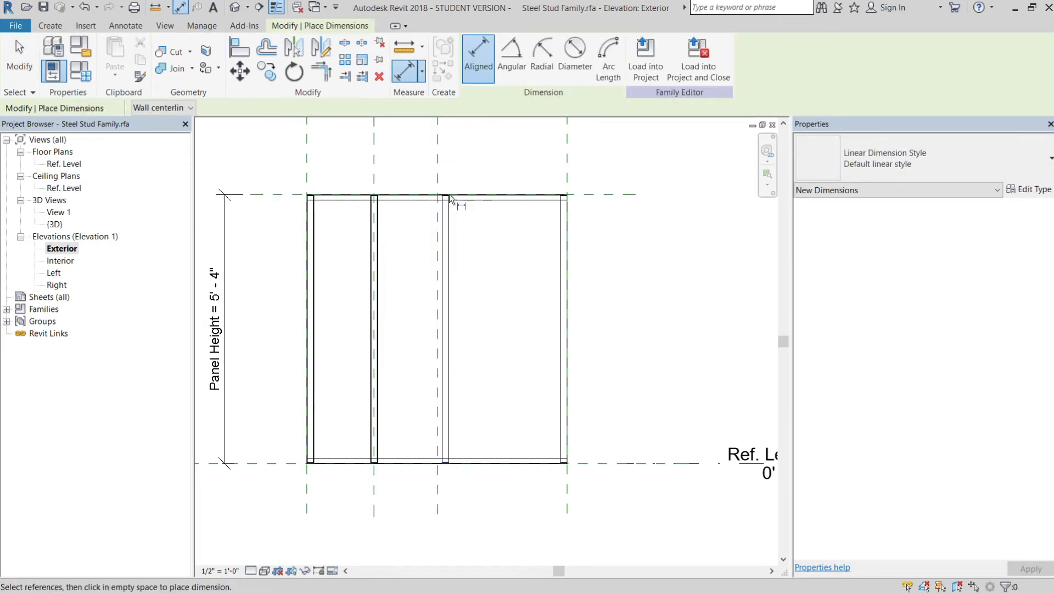
middle_drag(377, 143, 378, 214)
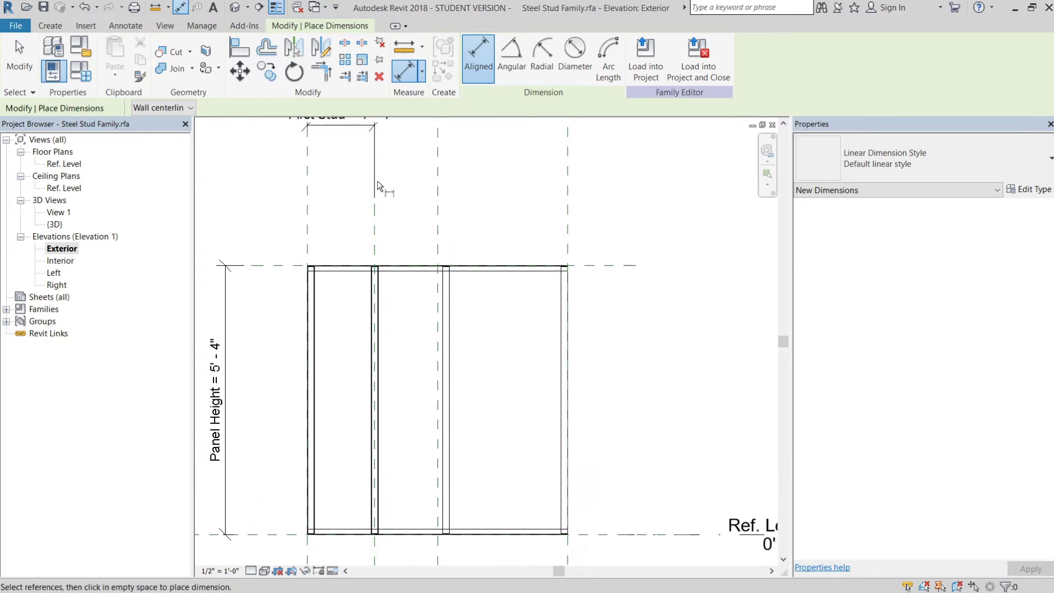
click(380, 211)
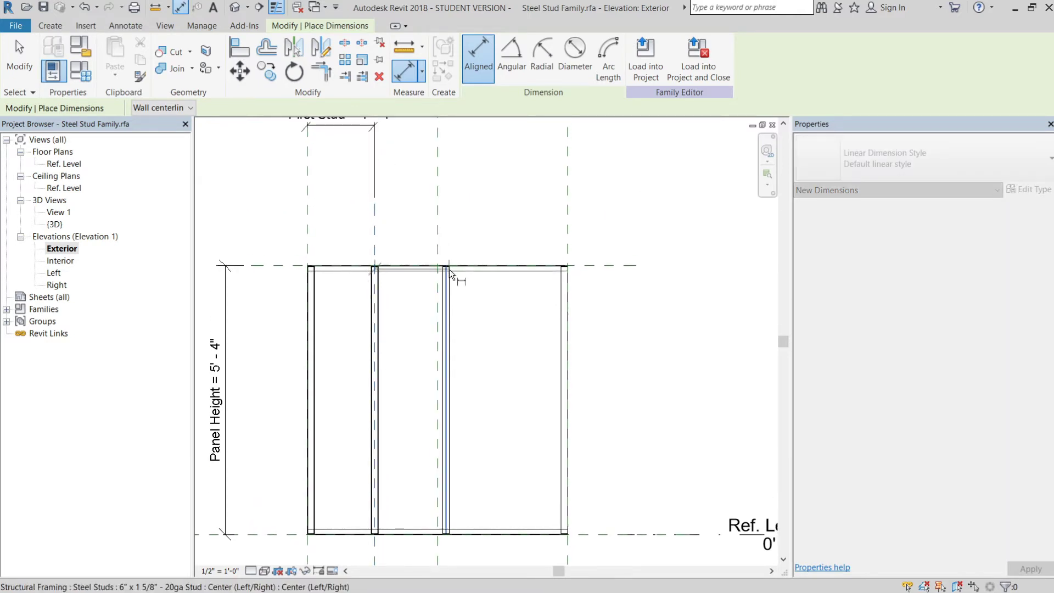
click(450, 274)
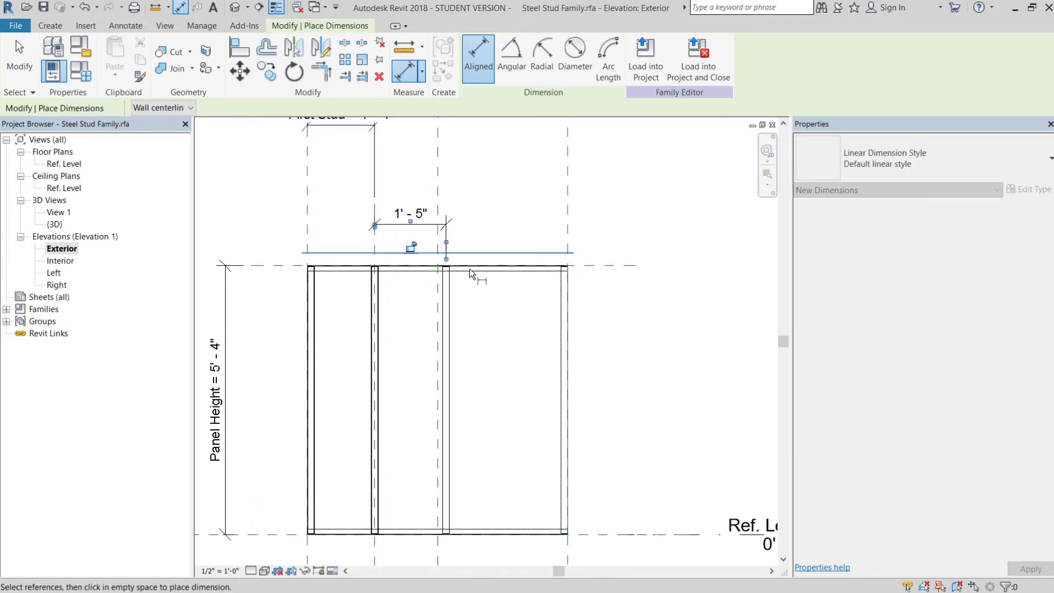
click(472, 224)
middle_drag(485, 209, 496, 182)
key(Escape)
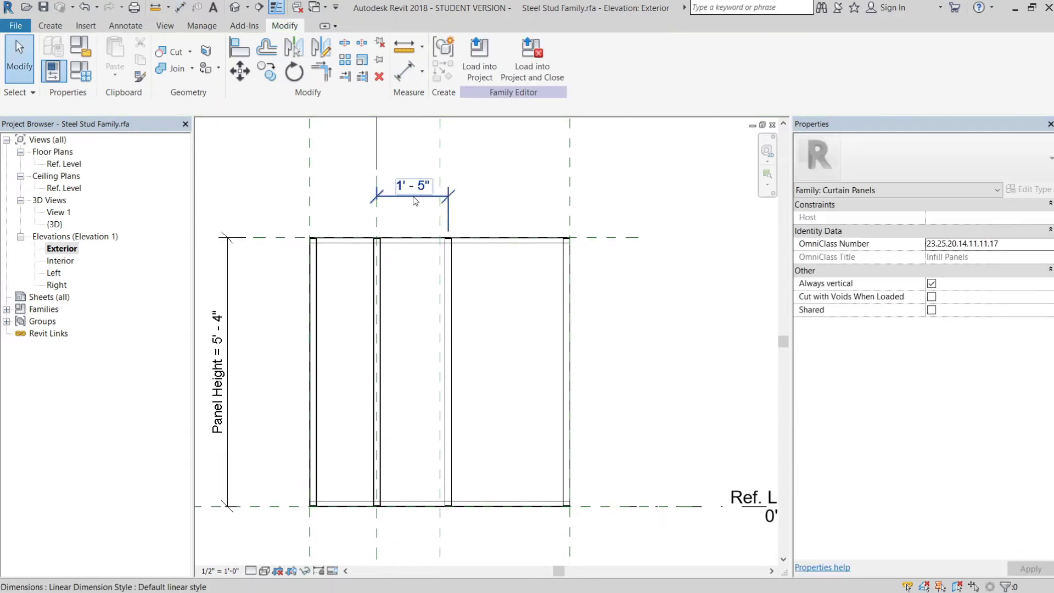
Step: Label the dimension between the First Stud plane and the second arrayed stud with the Stud Spacing parameter
click(434, 196)
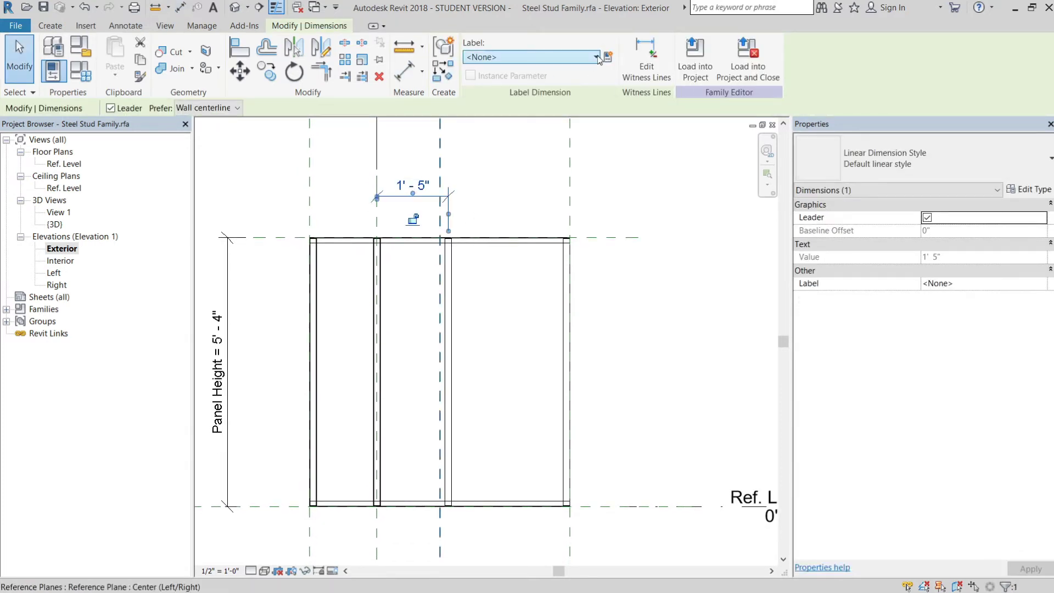
click(572, 58)
click(550, 122)
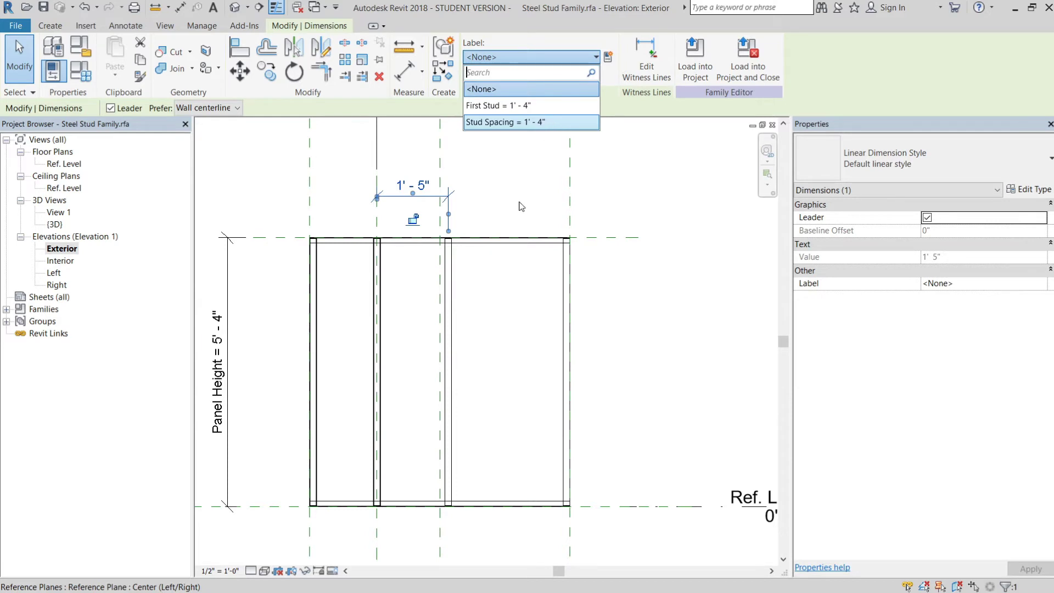
click(519, 209)
Step: Set the stud array's count to 3
click(443, 329)
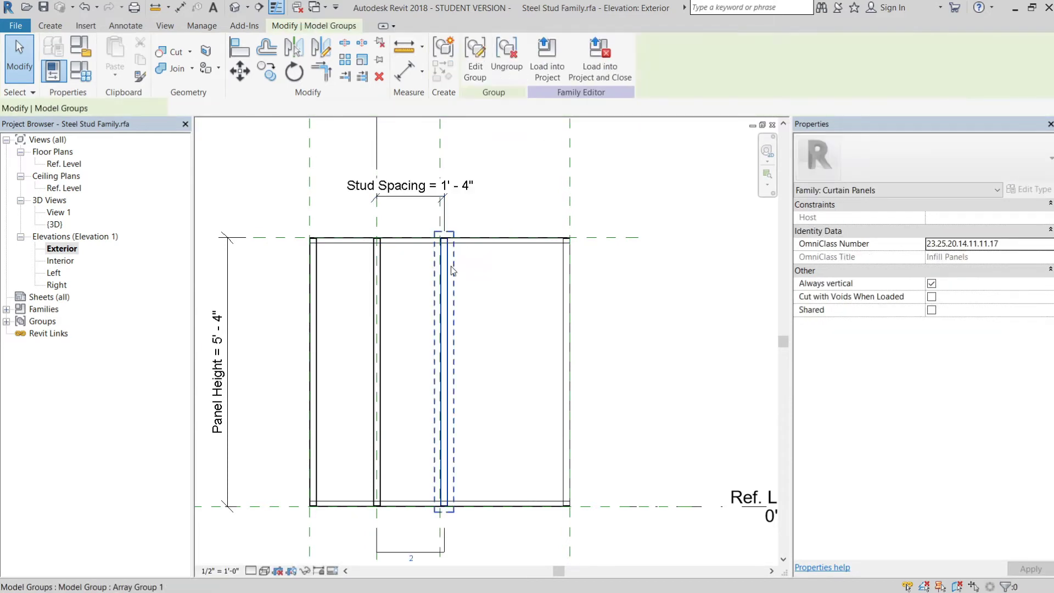
click(414, 559)
middle_drag(499, 520, 472, 432)
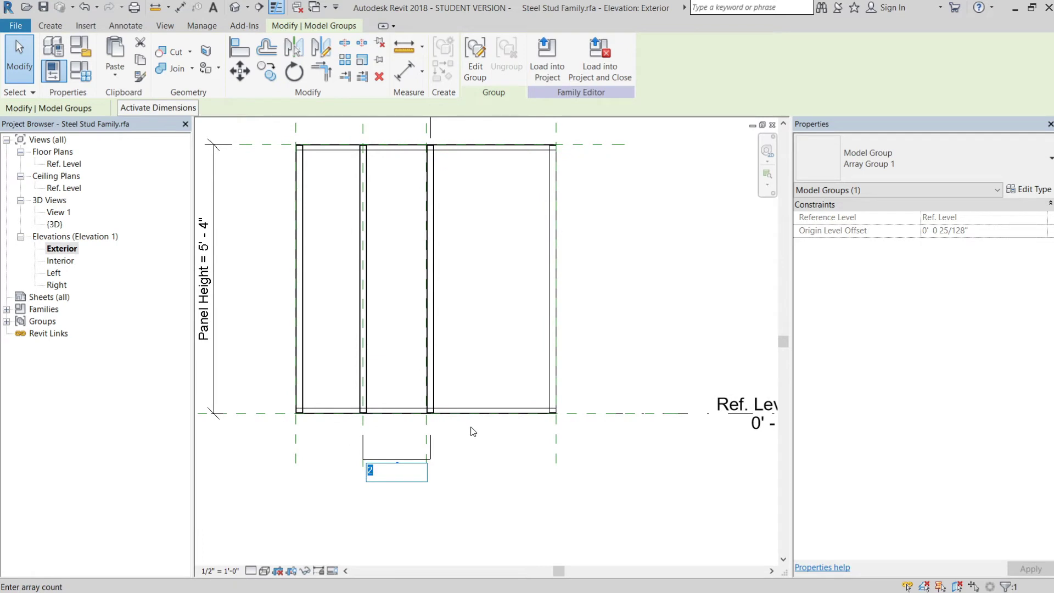
text(3)
key(Return)
middle_drag(442, 219, 455, 320)
click(484, 222)
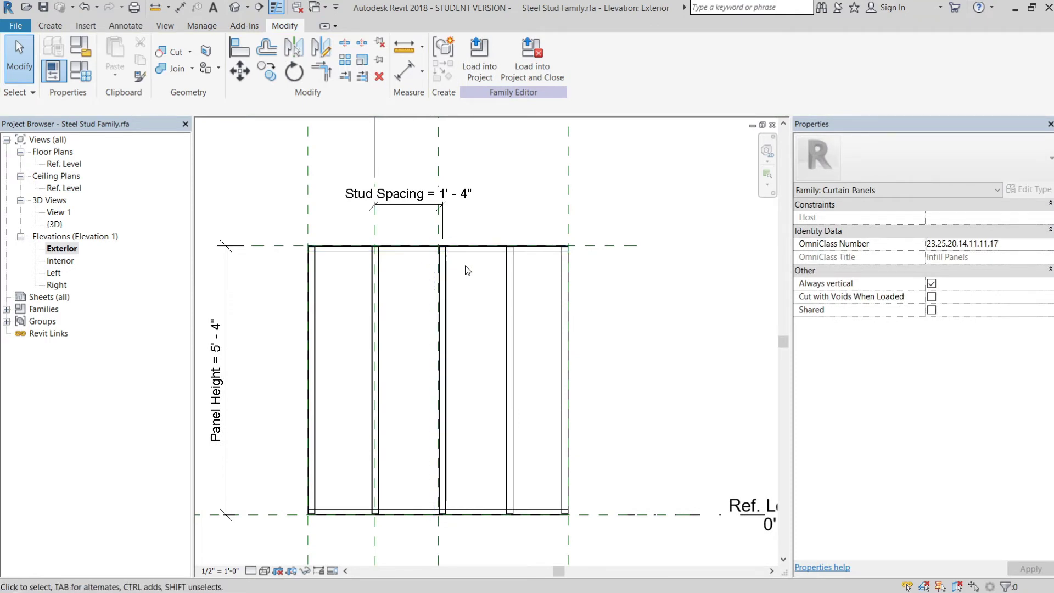
Step: Test the array by setting the Stud Spacing dimension to 24"
click(453, 196)
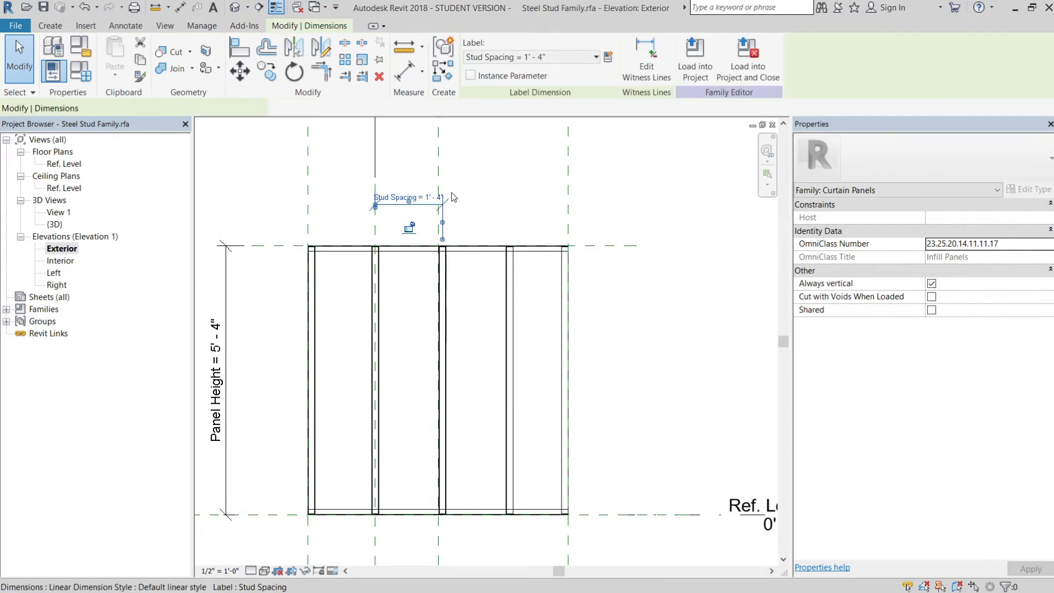
click(420, 198)
text(2)
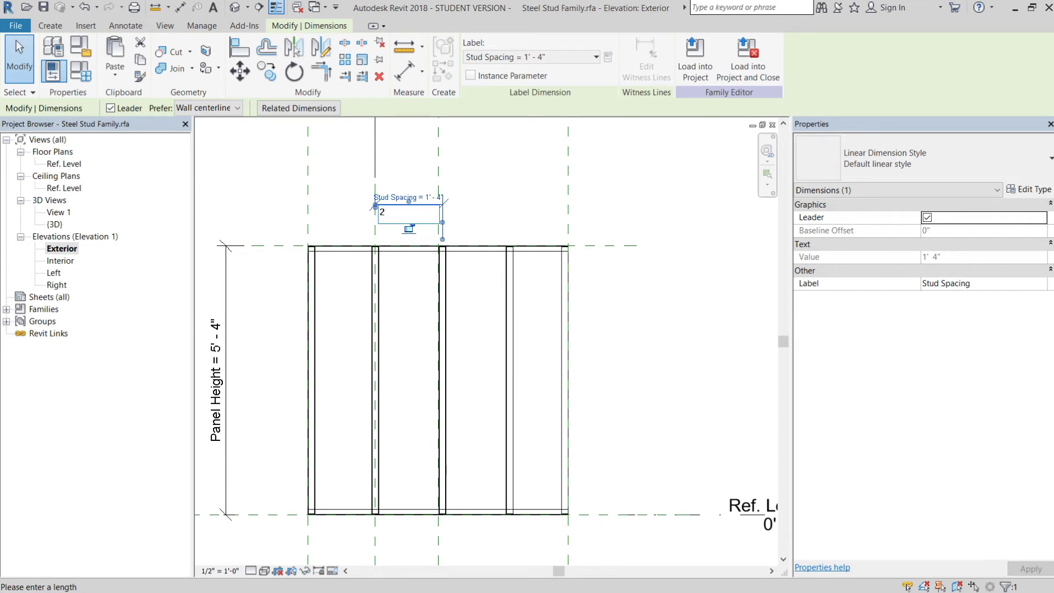
text(4")
key(Return)
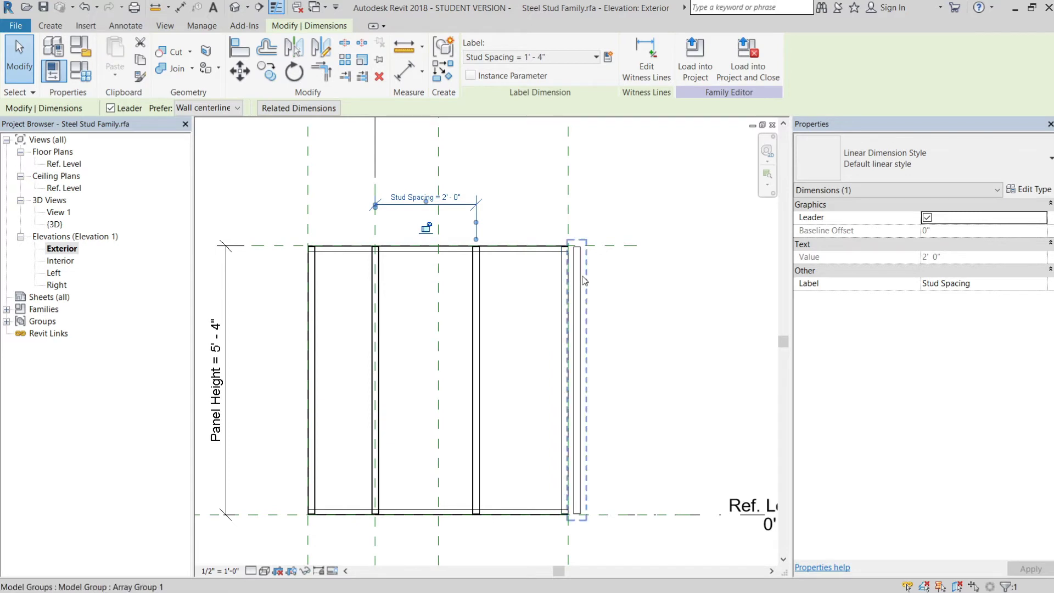
Step: Set the Stud Spacing dimension to 16" and clear the selection
click(426, 197)
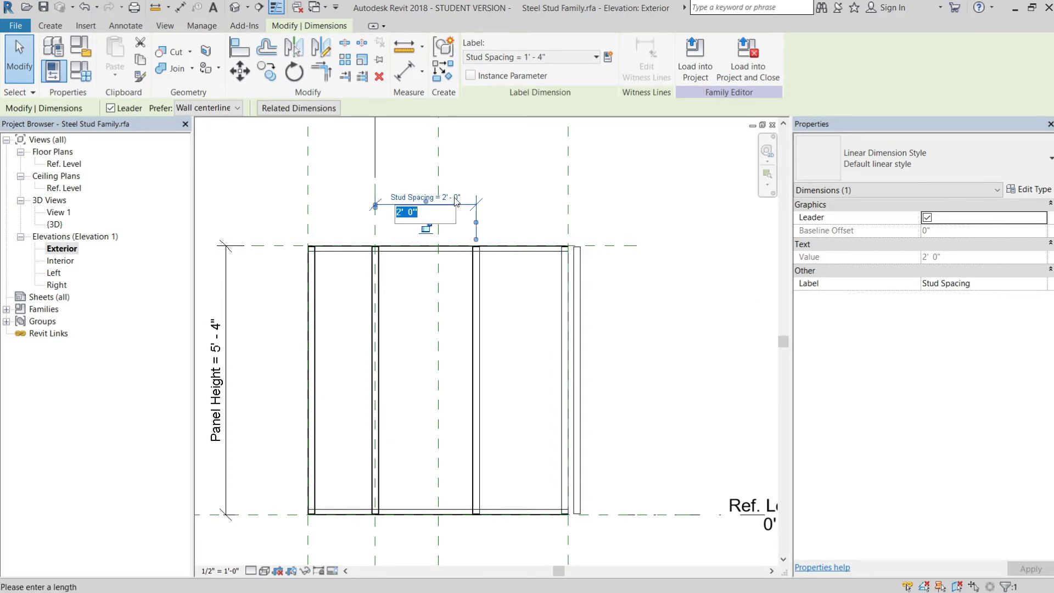
text(16")
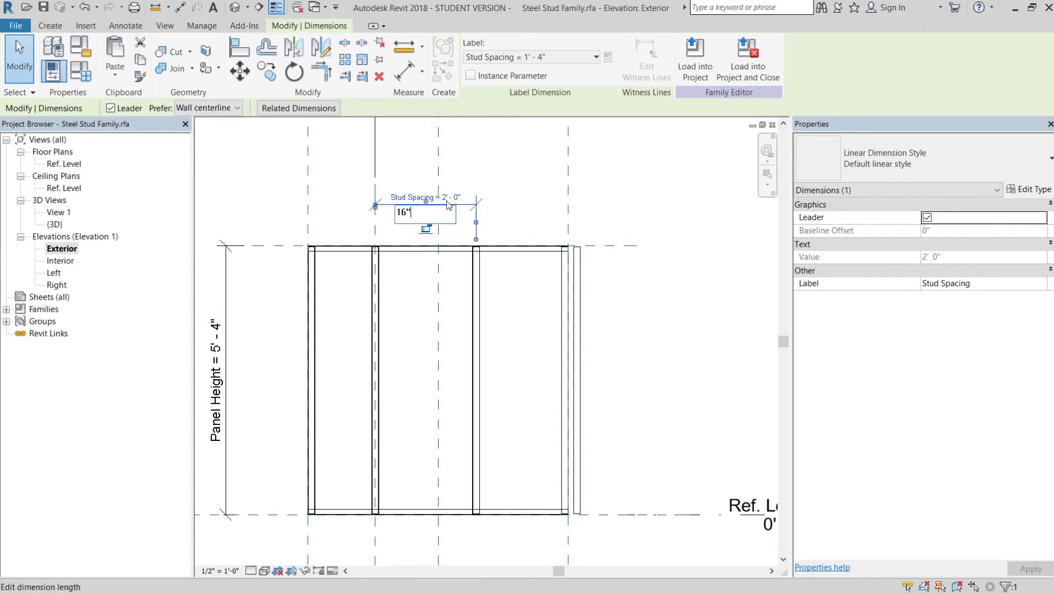
key(Return)
key(Escape)
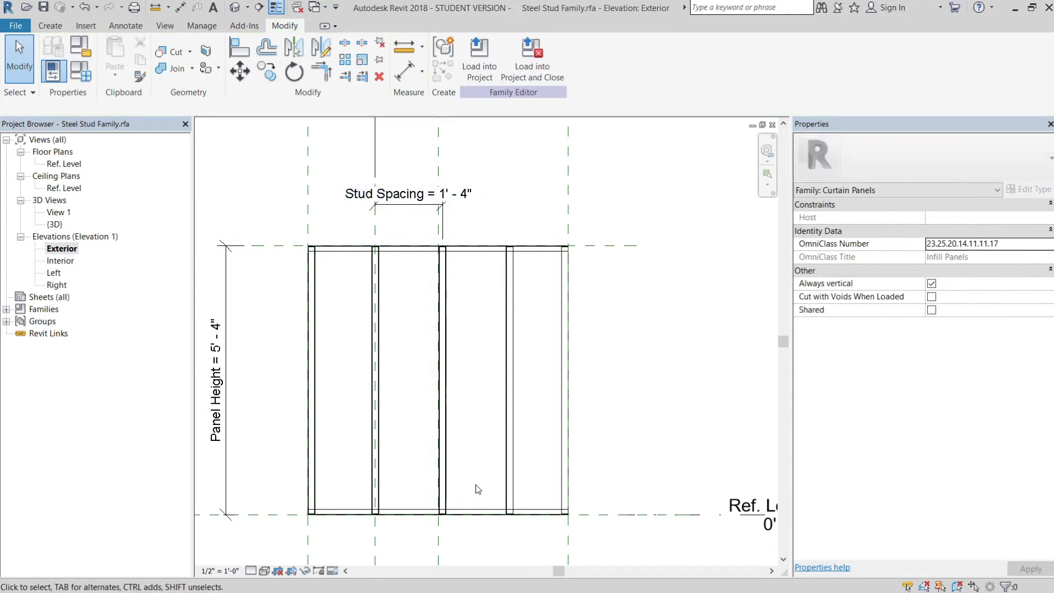
click(445, 506)
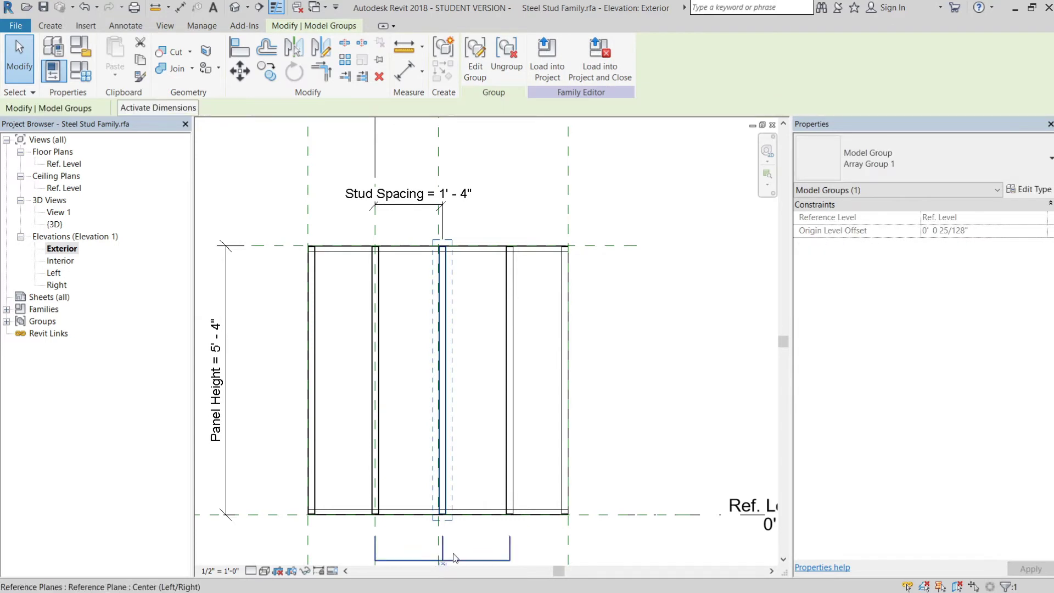
middle_drag(445, 561, 447, 439)
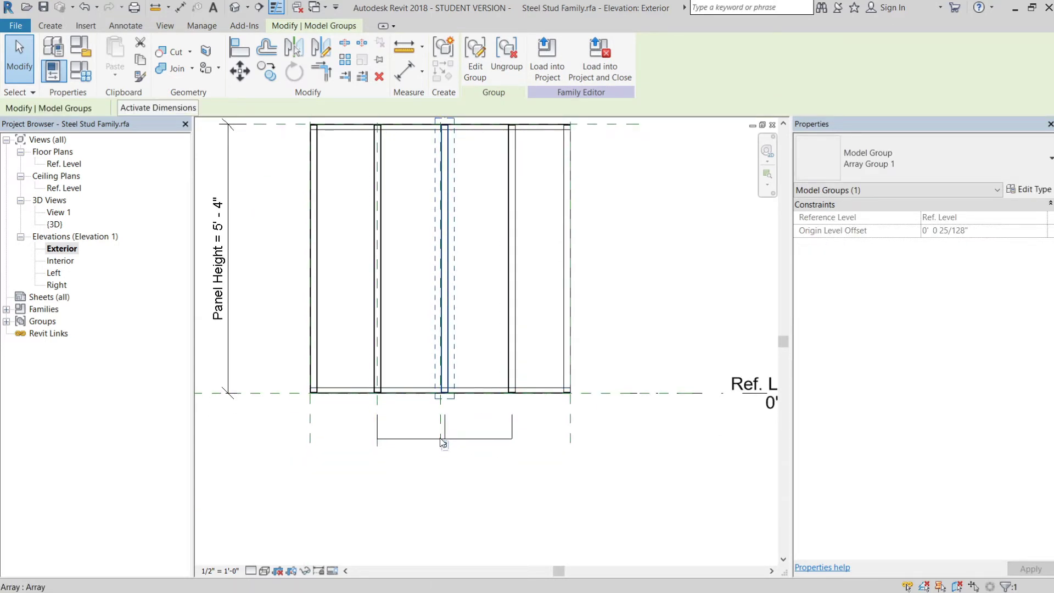
middle_drag(657, 313, 634, 404)
click(631, 404)
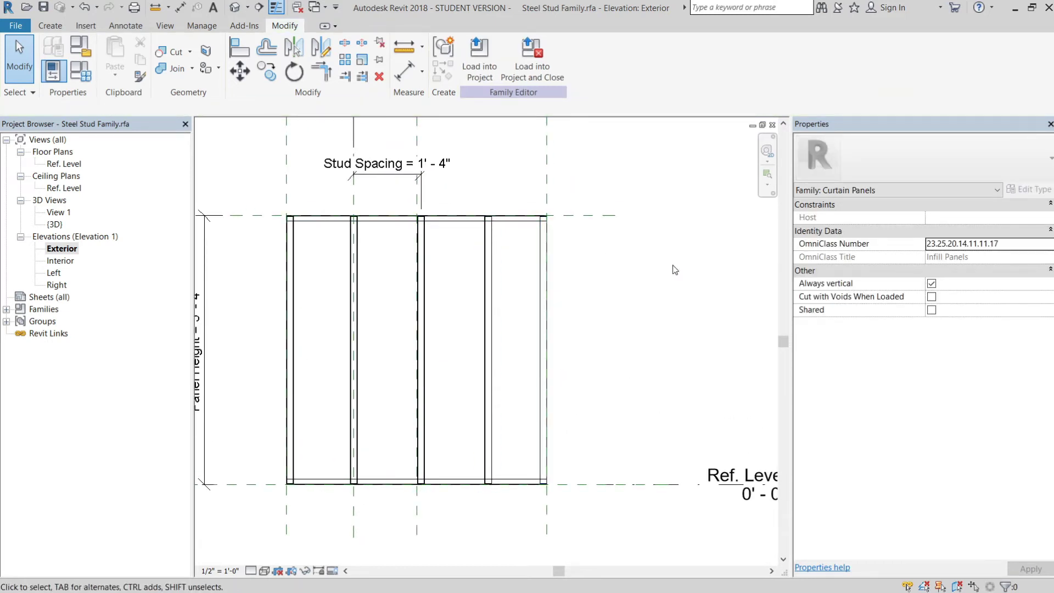
Step: Add an Integer instance parameter named Number of Studs, grouped under Construction, to the family types
click(80, 71)
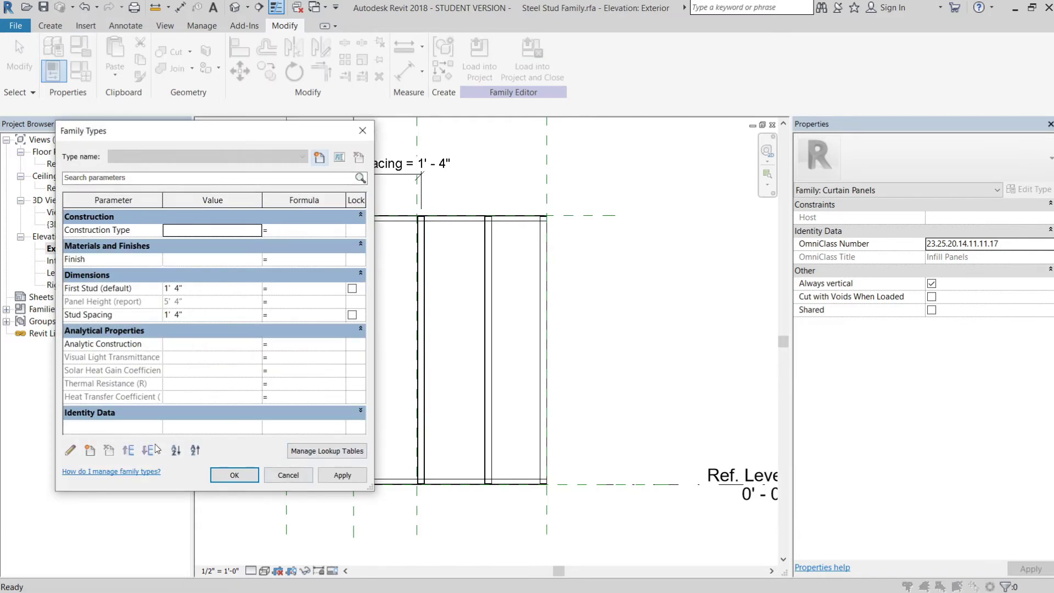
click(90, 451)
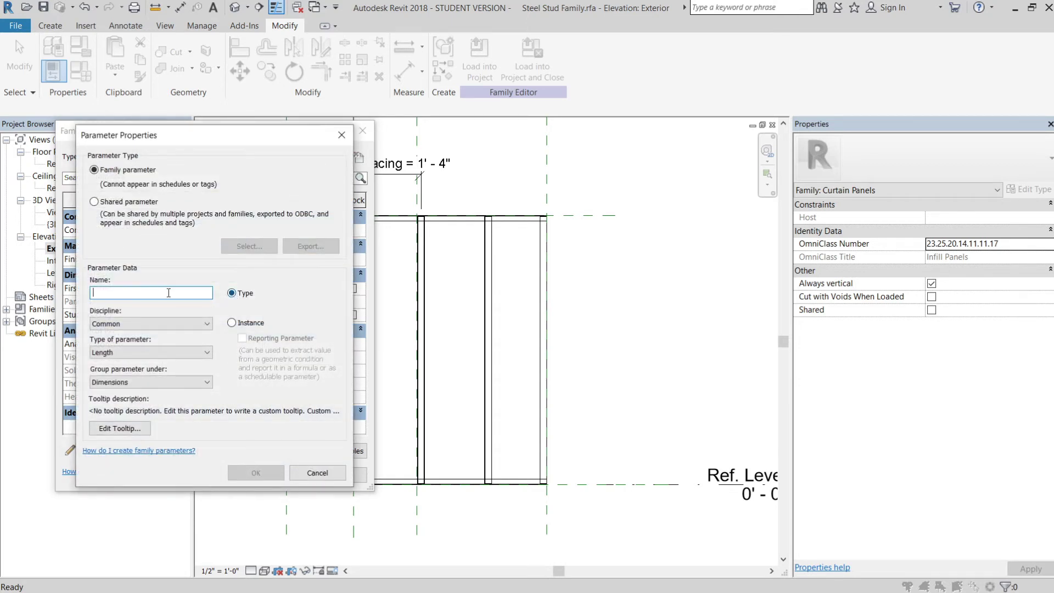
text(Number of Studs)
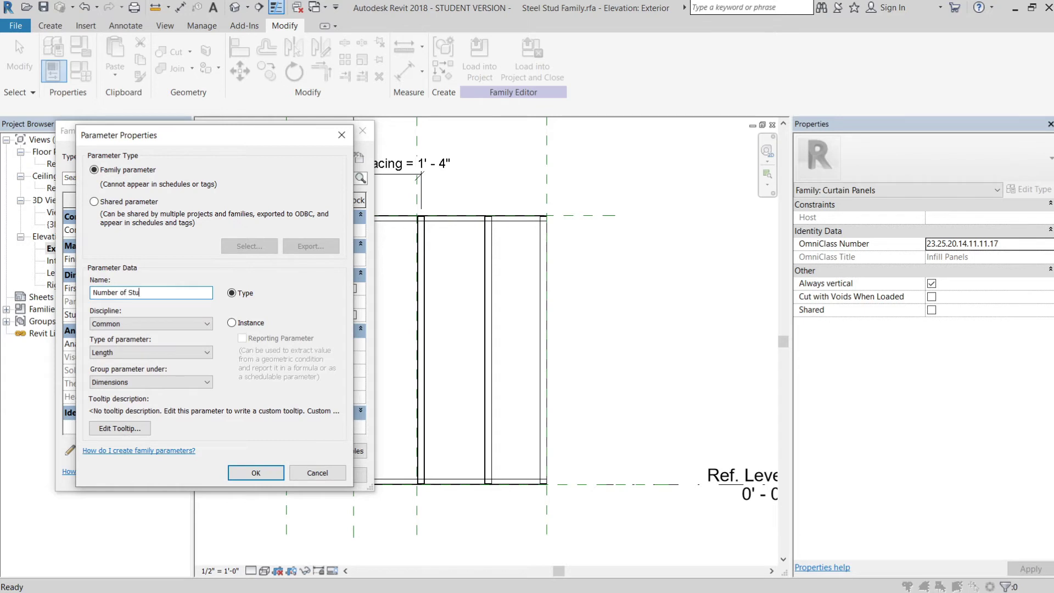
click(201, 353)
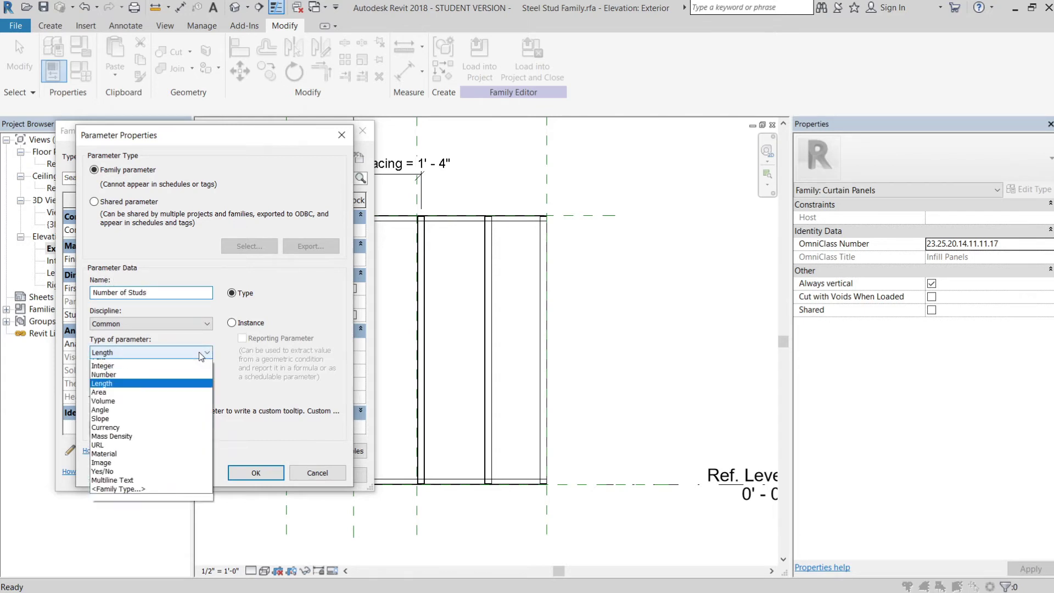
click(151, 373)
click(184, 384)
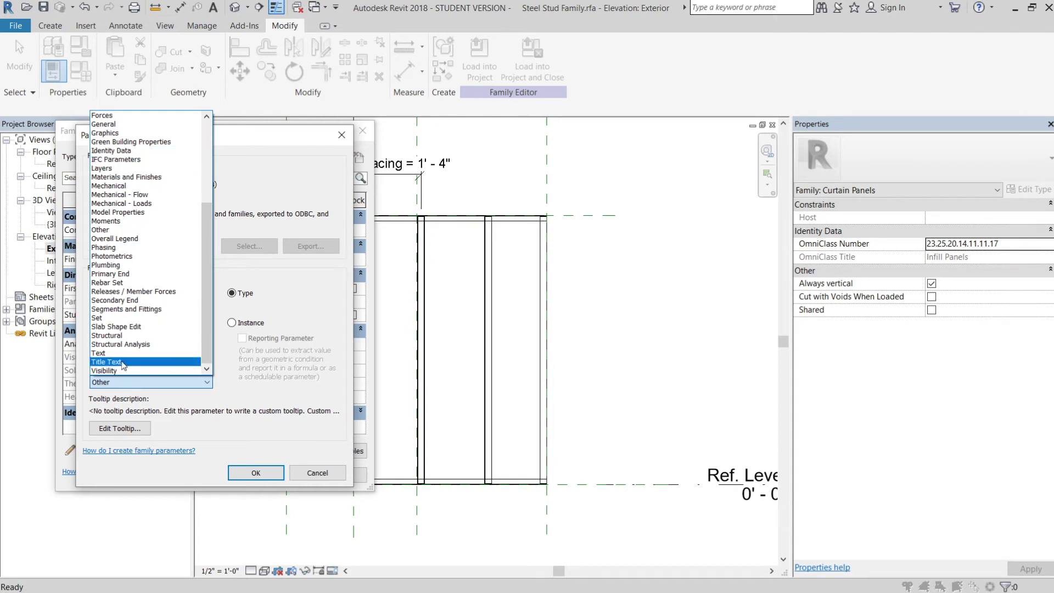
scroll(148, 165, up, 5)
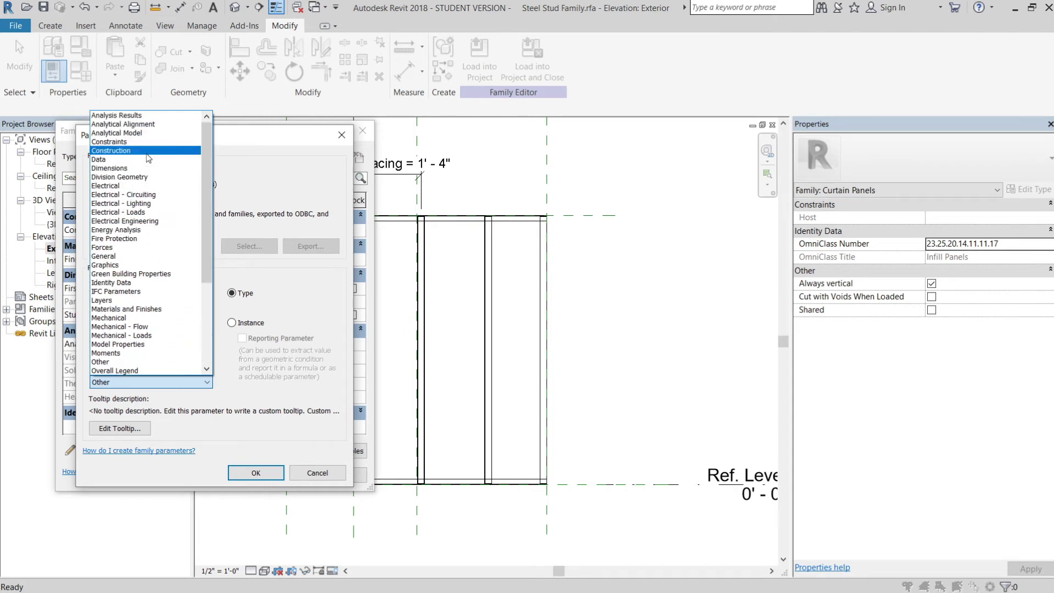
click(143, 154)
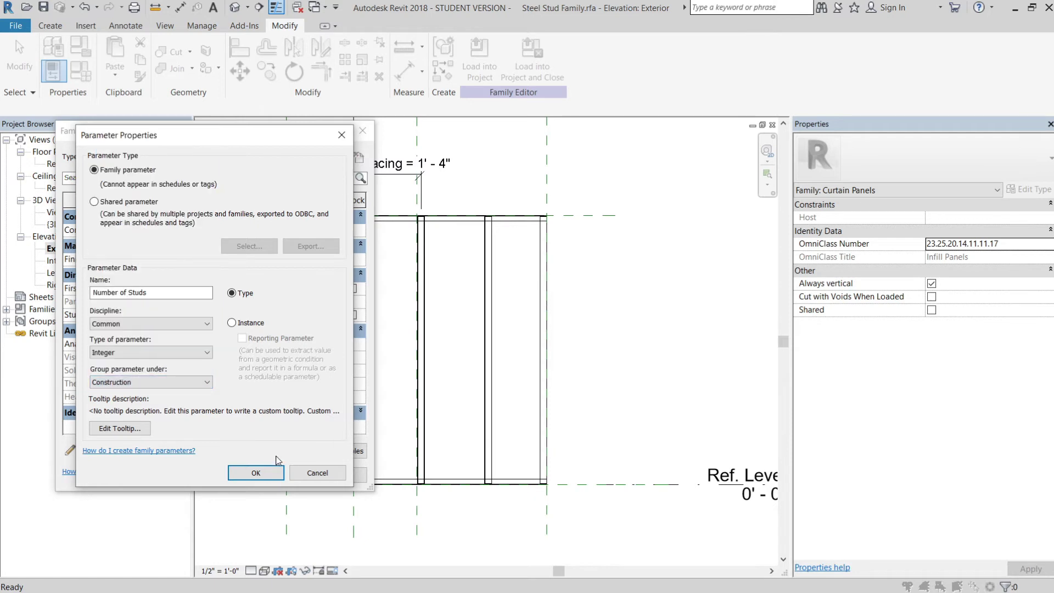
click(232, 323)
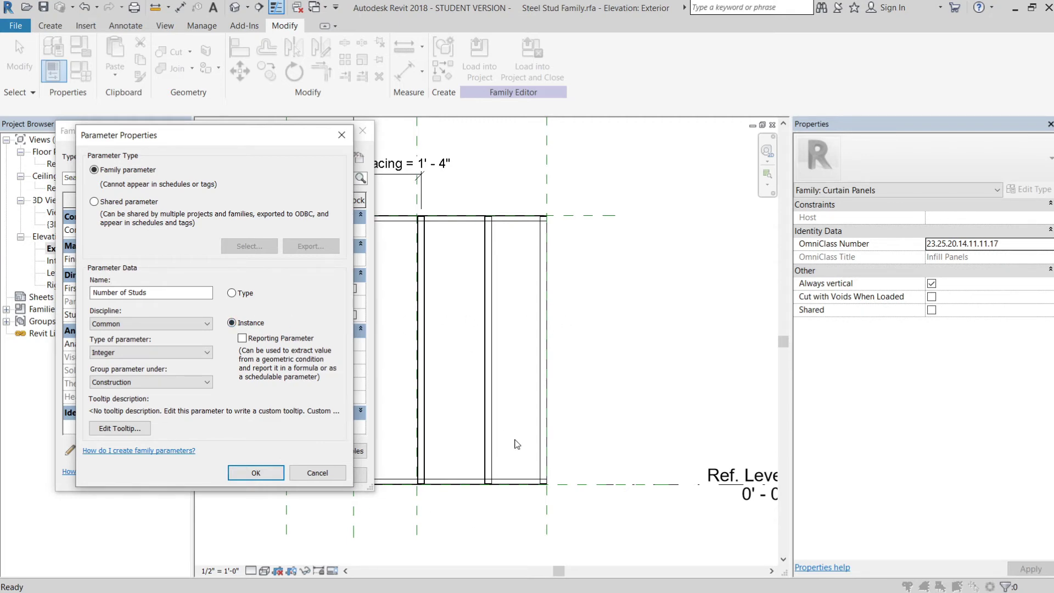
click(243, 474)
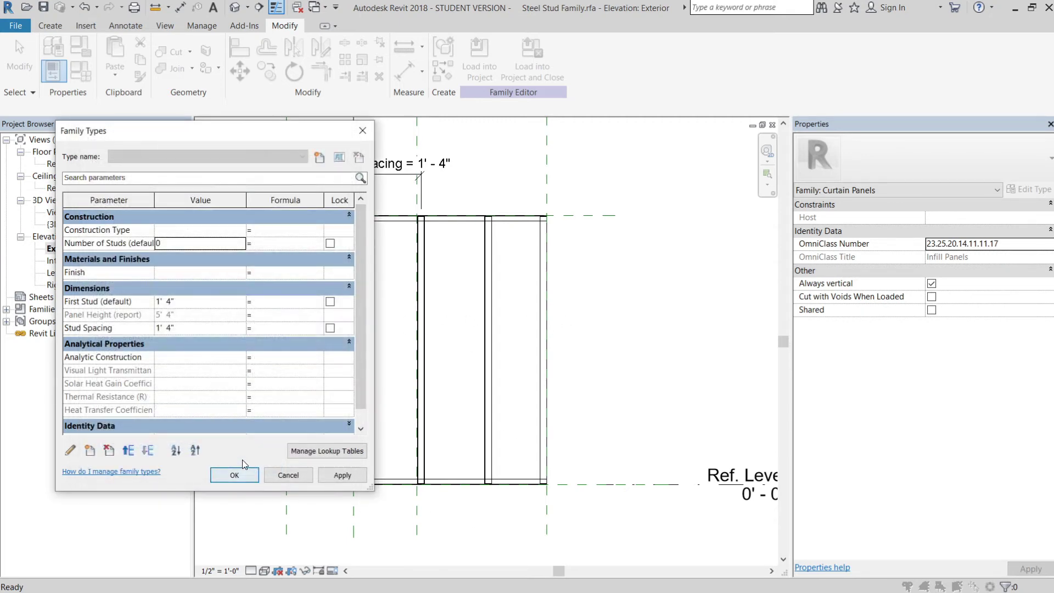
Step: Leave the Number of Studs formula empty, apply the family type changes and close the family types
click(177, 245)
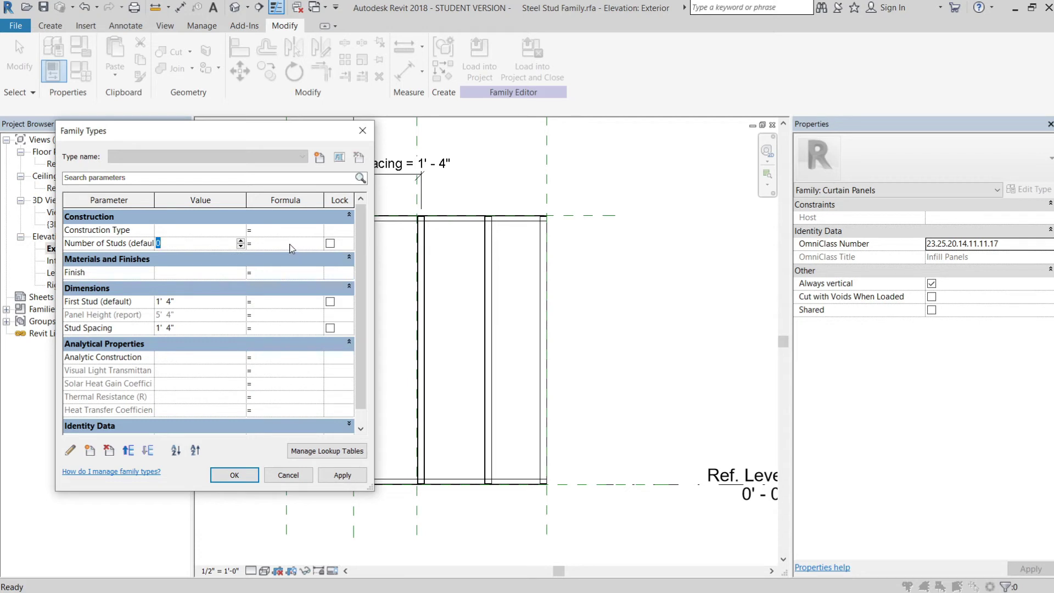
click(291, 247)
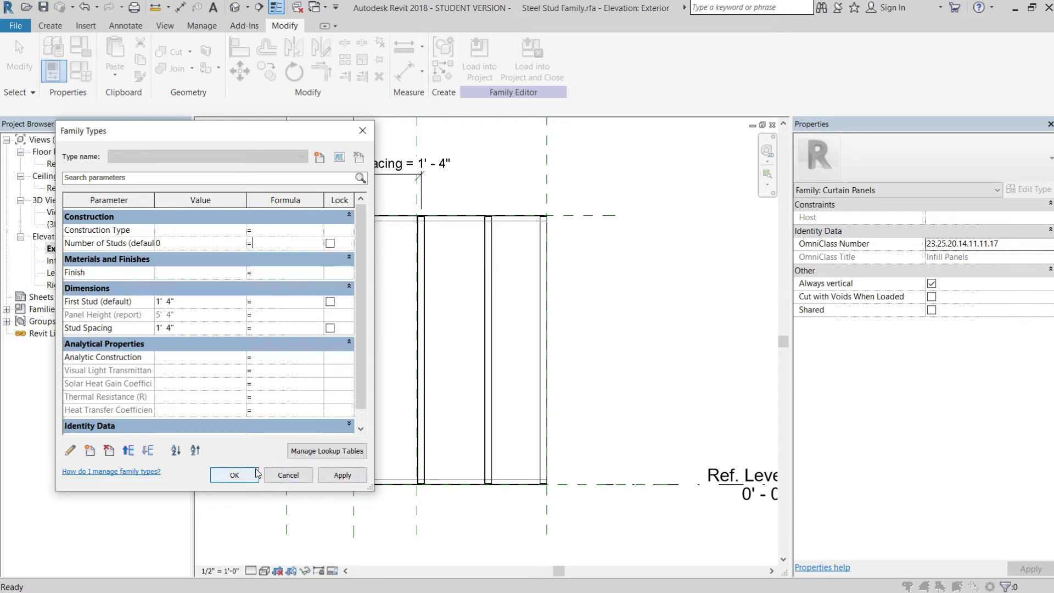
click(341, 475)
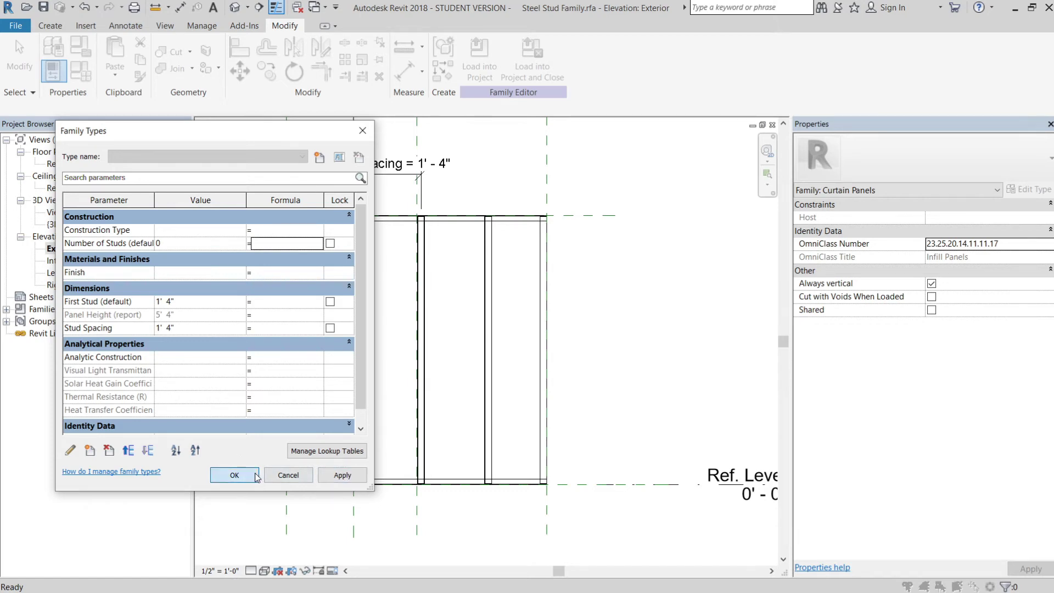
click(235, 476)
Step: Place an aligned dimension above the panel between its two outer vertical reference planes
scroll(352, 340, down, 3)
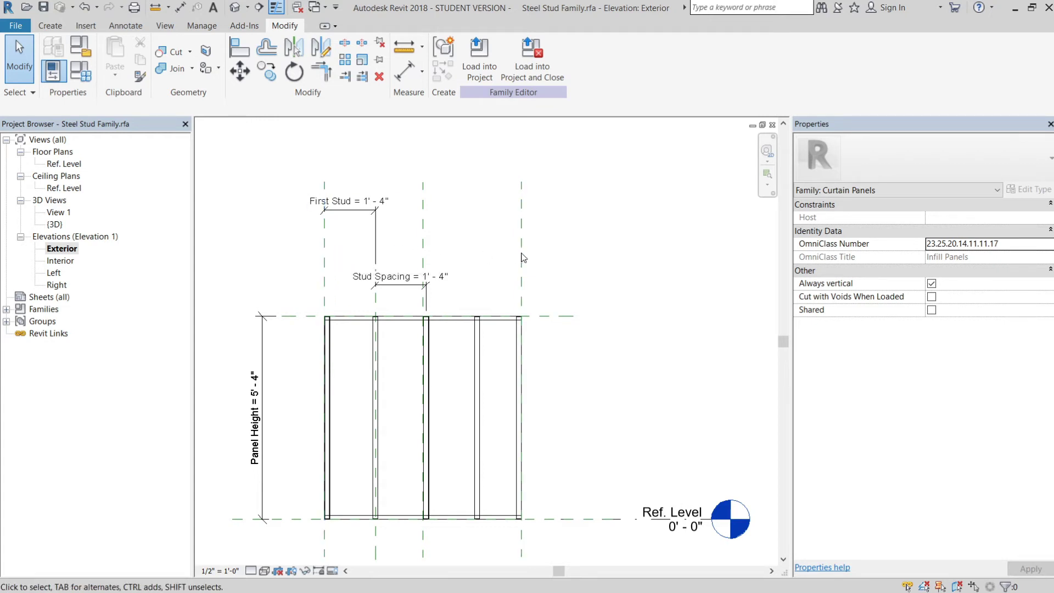
click(405, 72)
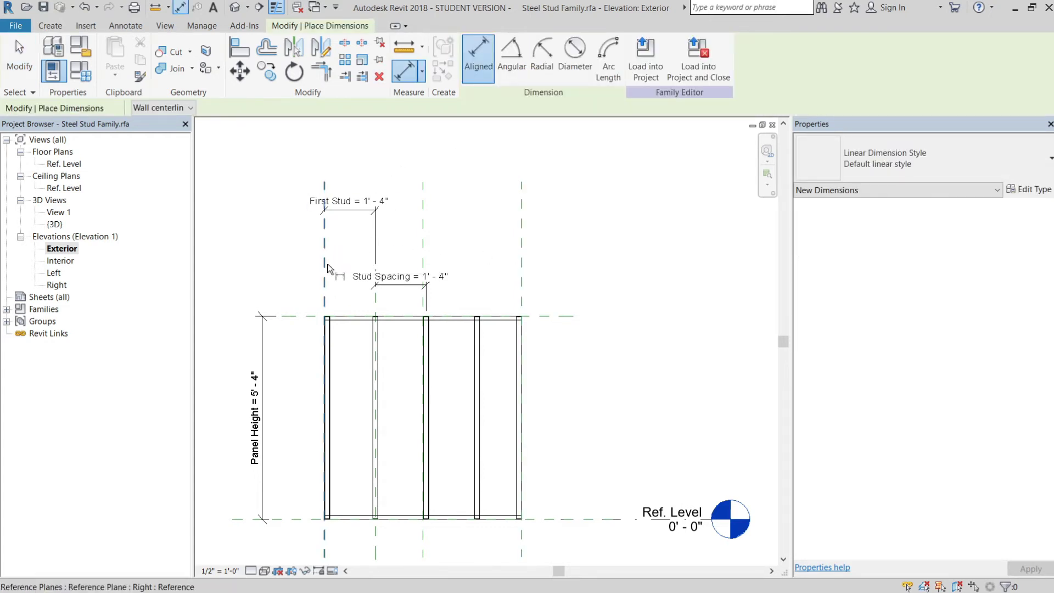
click(324, 268)
click(521, 264)
click(513, 157)
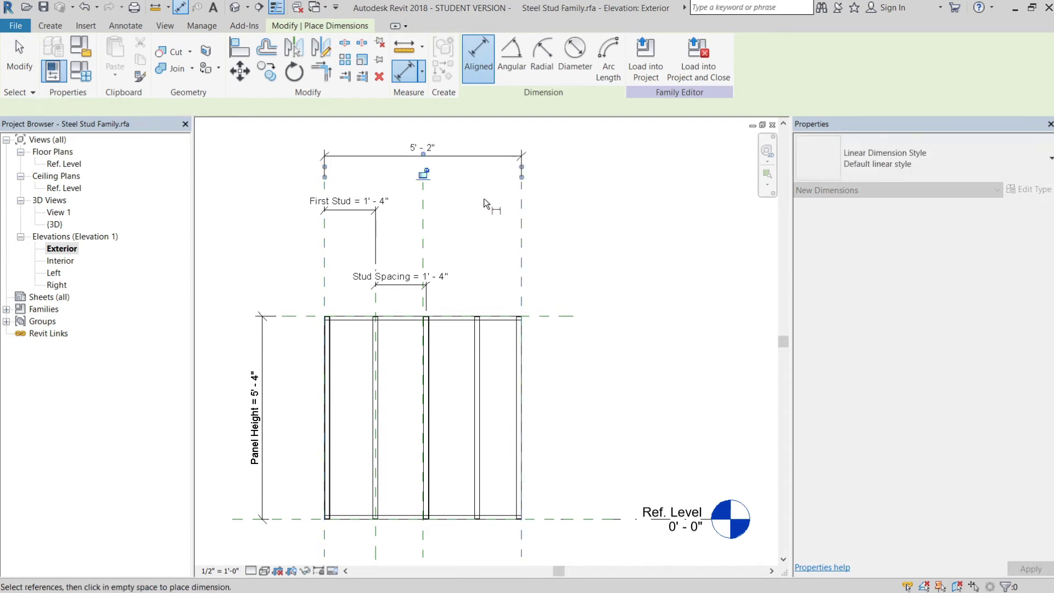
middle_drag(484, 203, 480, 224)
click(469, 187)
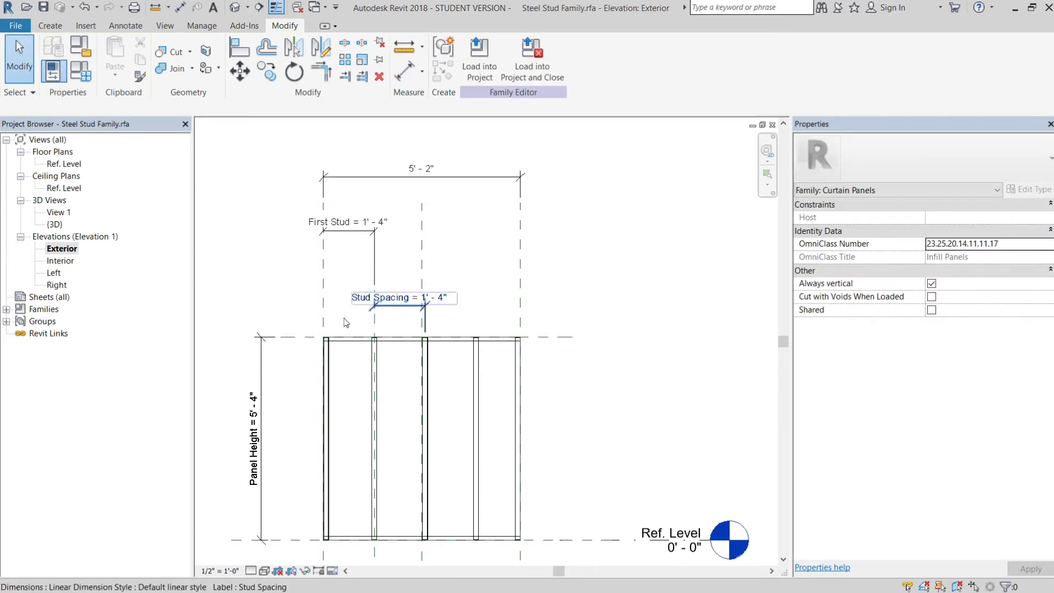
Step: Label the overall width dimension with a new instance reporting parameter named Panel Length, grouped under Dimensions
click(472, 178)
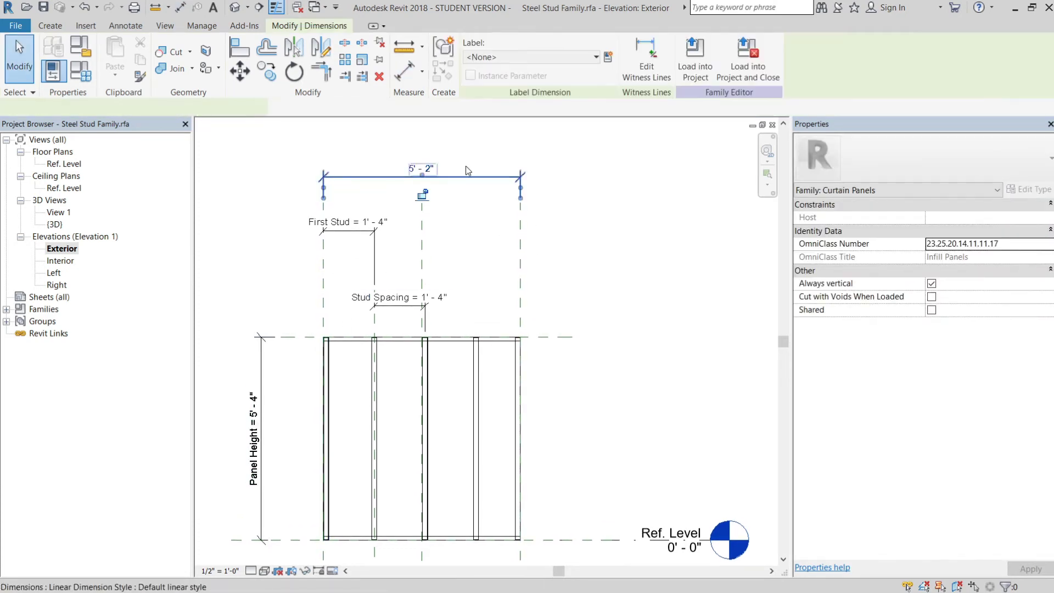
click(608, 57)
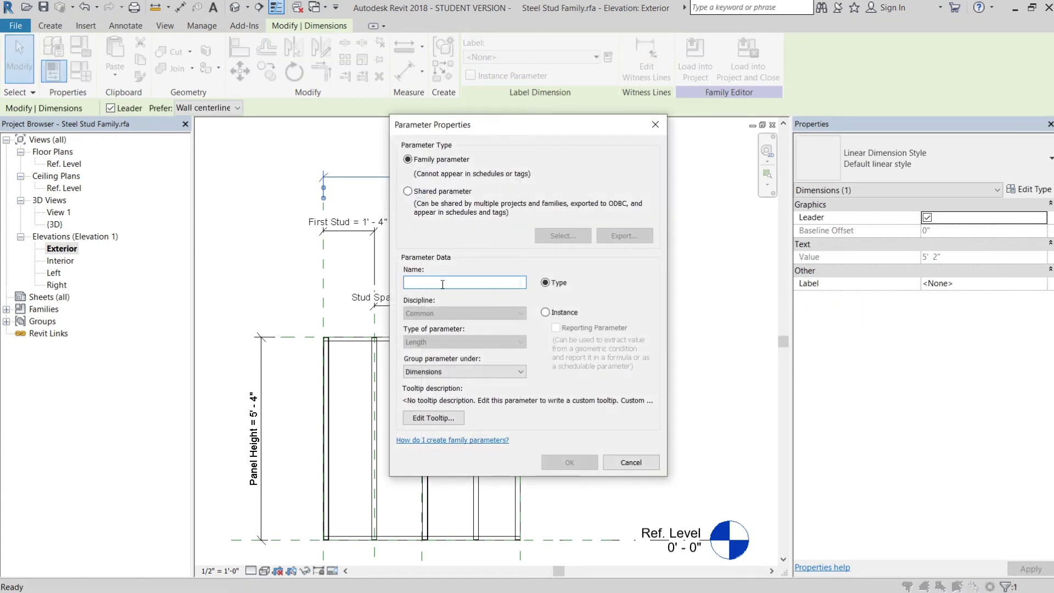
text(Panel Length)
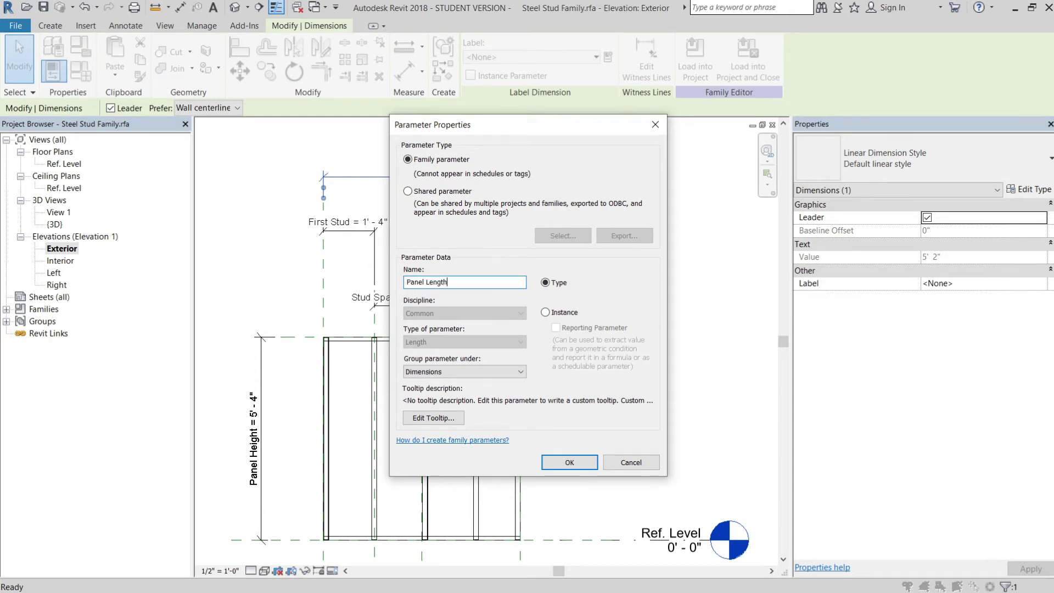
click(545, 313)
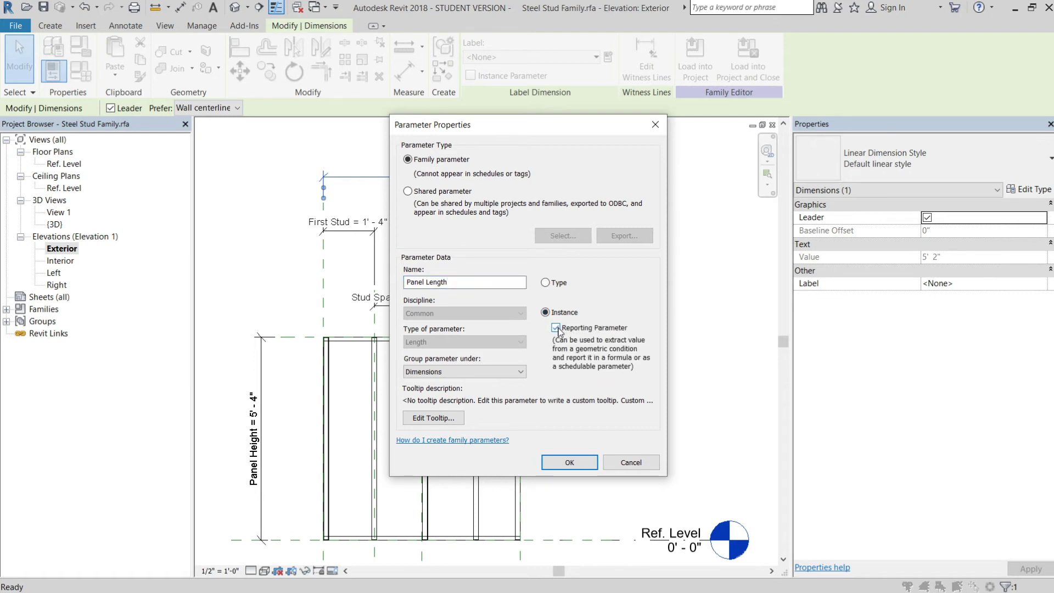
click(566, 463)
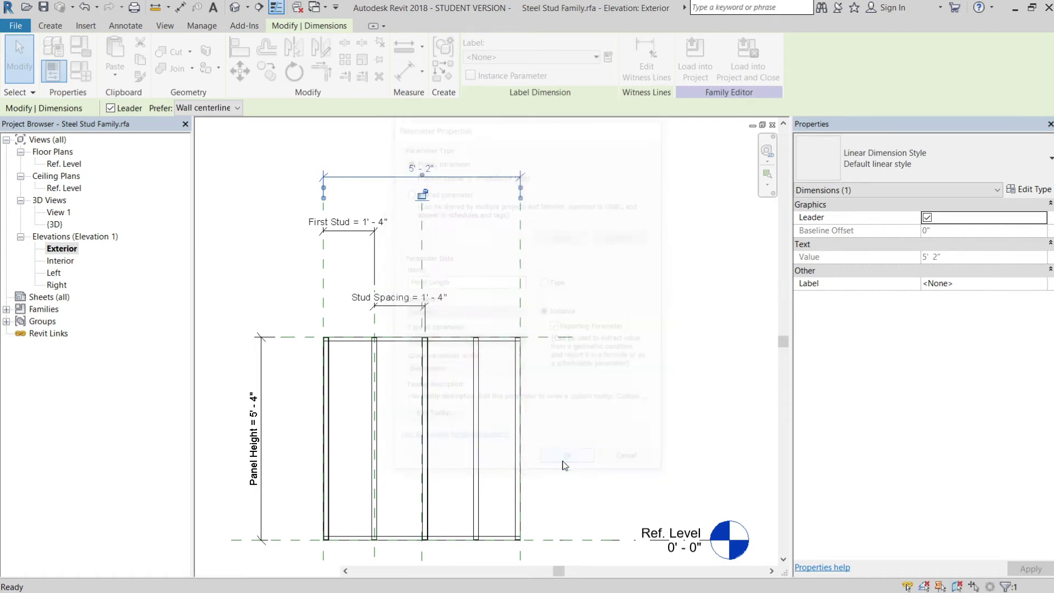
Step: Give the Number of Studs parameter the formula Panel Length / Stud Spacing and apply it to the family types
click(610, 457)
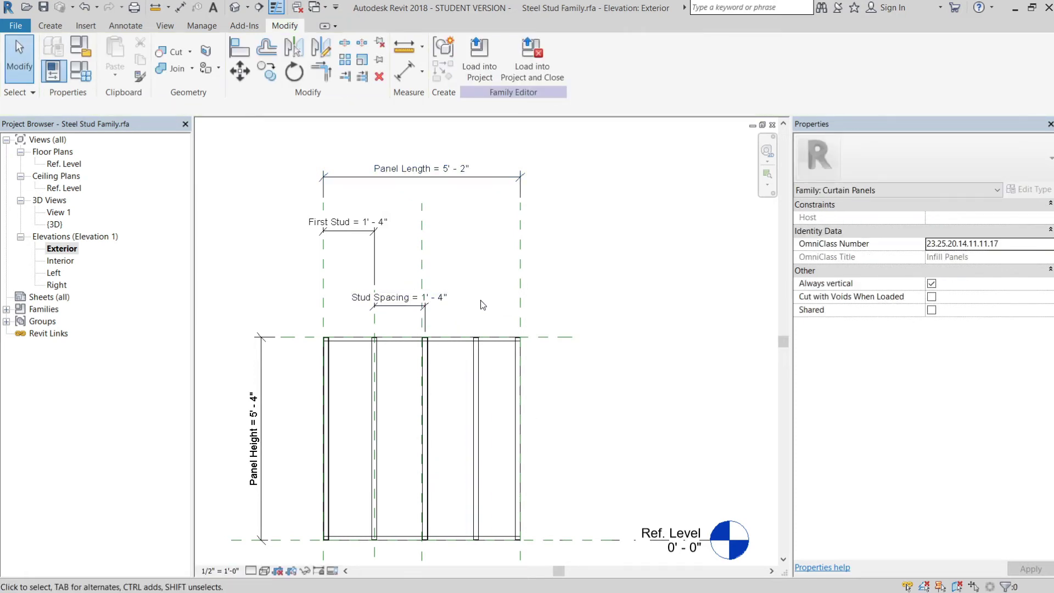
click(84, 72)
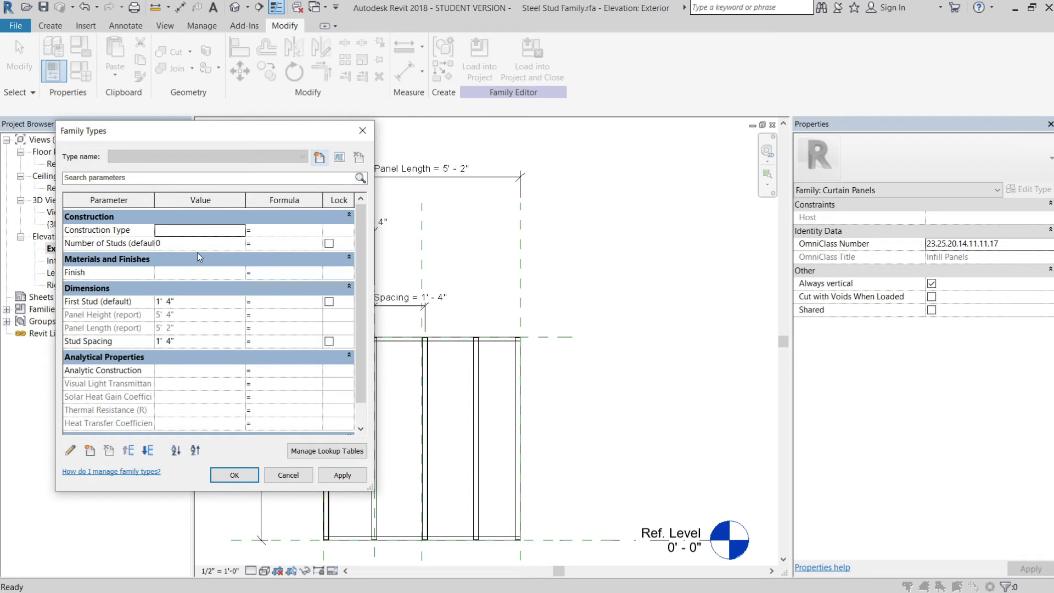
click(271, 243)
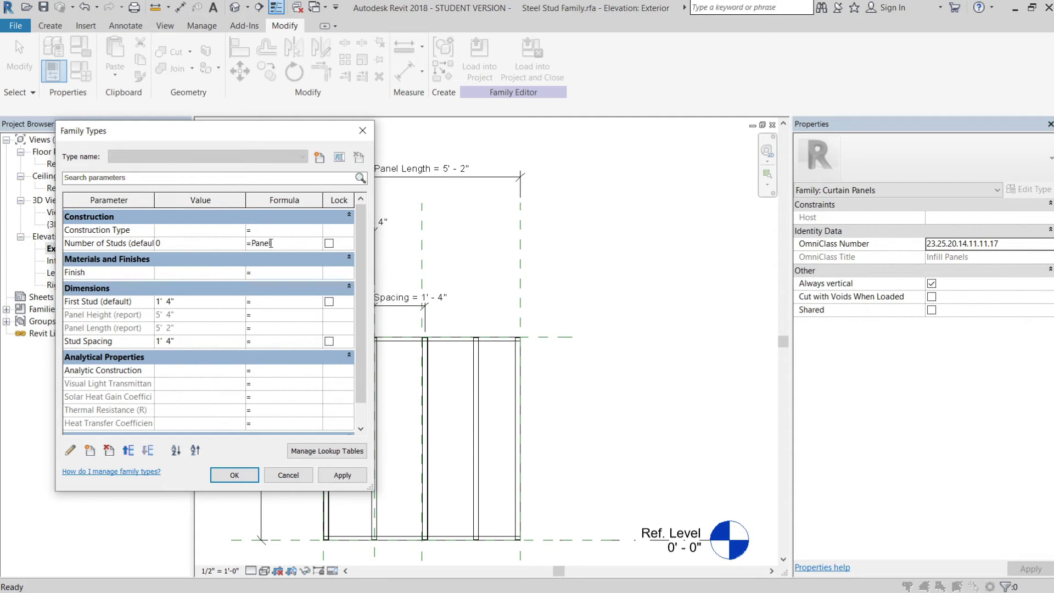
text(Panel Leng)
text(th/Stud Spa)
text(ce)
text(ng)
click(273, 273)
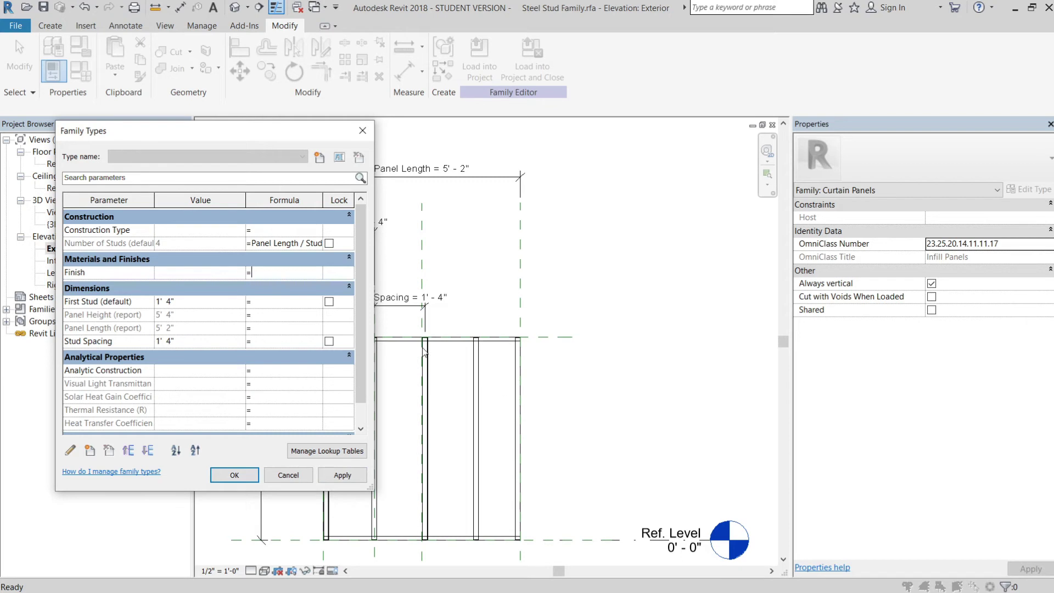
click(344, 476)
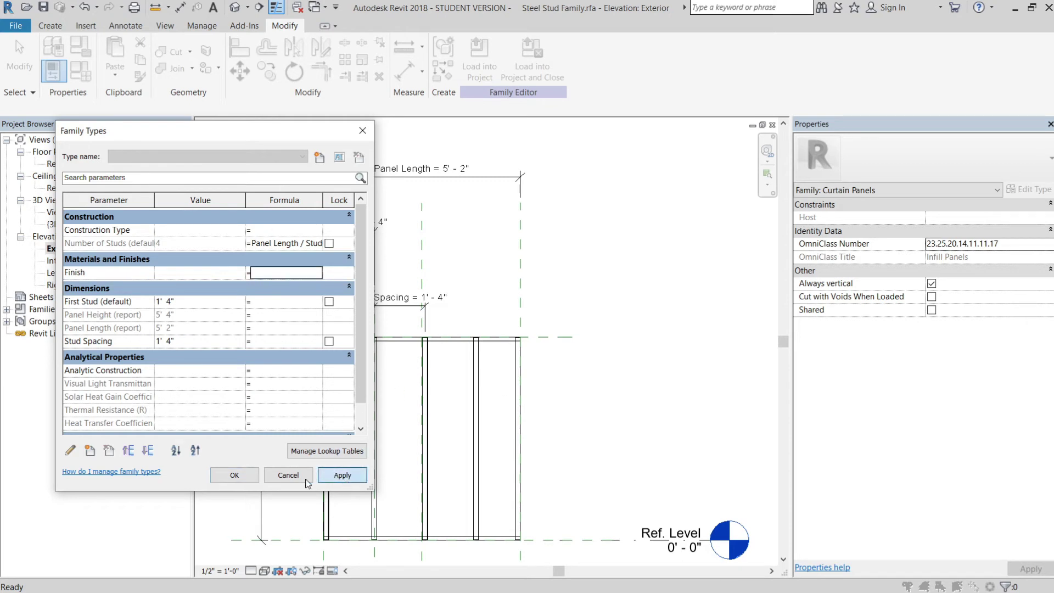
click(240, 475)
Step: Label the stud array with the Number of Studs parameter and check the array by selecting its last stud
middle_drag(431, 464, 430, 313)
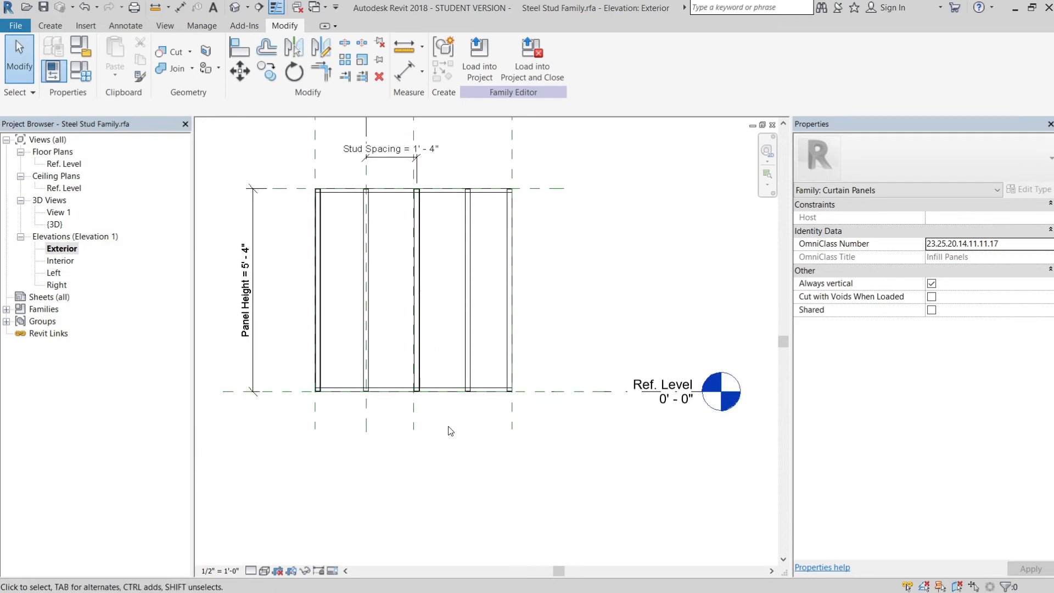
click(455, 409)
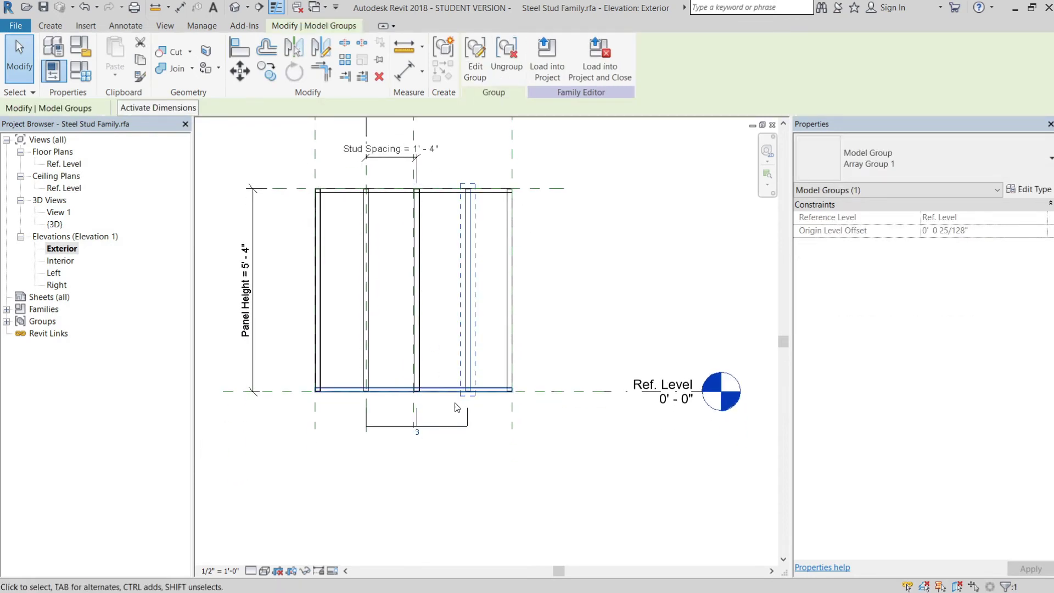
click(441, 428)
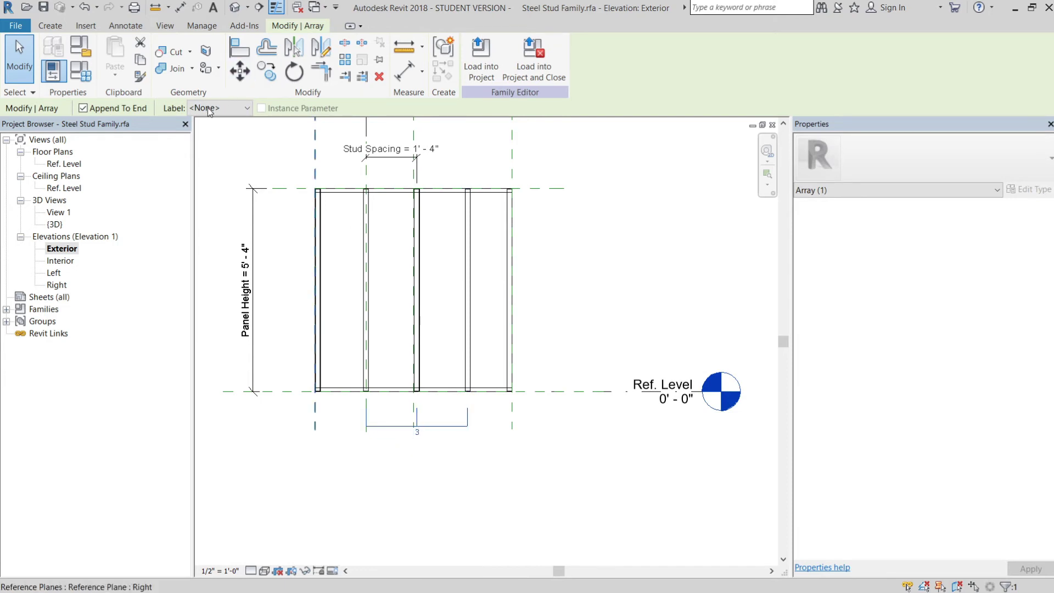
click(236, 109)
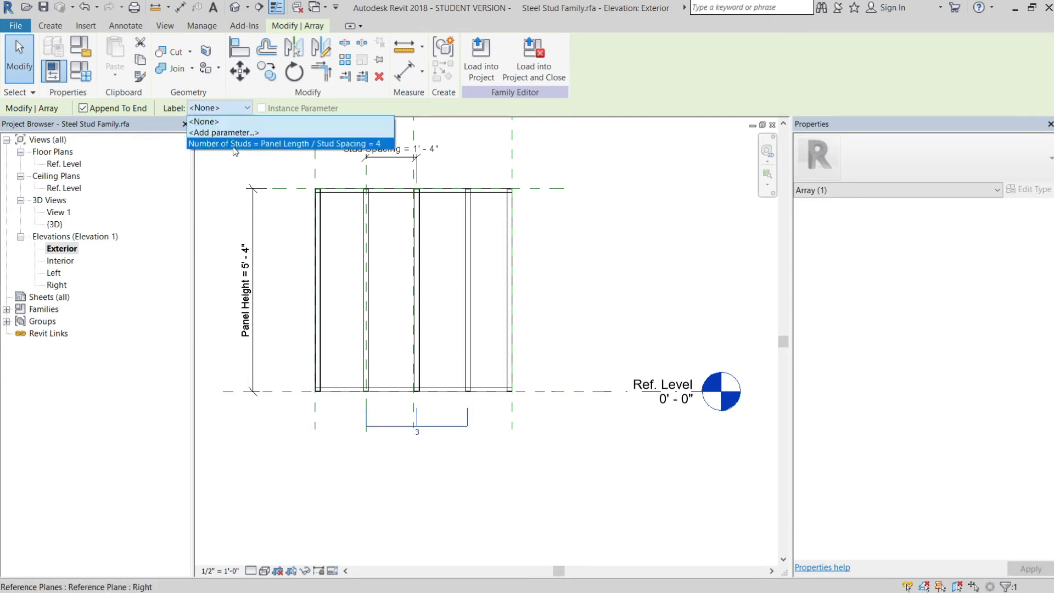
click(234, 144)
click(557, 409)
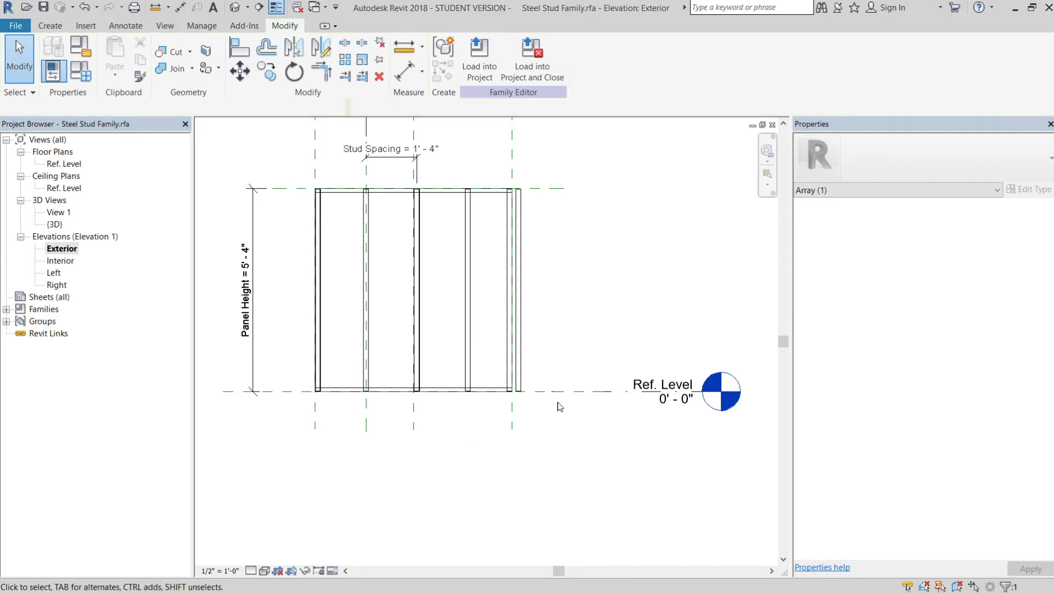
click(527, 233)
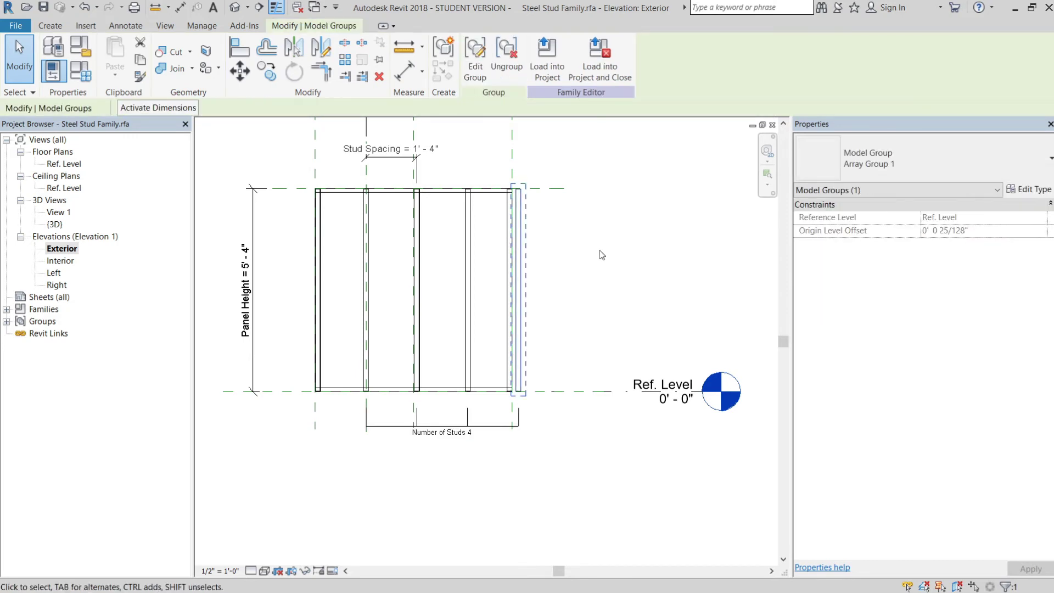
key(Escape)
Step: Change the Number of Studs formula to (Panel Length - First Stud) / Stud Spacing and apply it to the family types
middle_drag(575, 191, 591, 341)
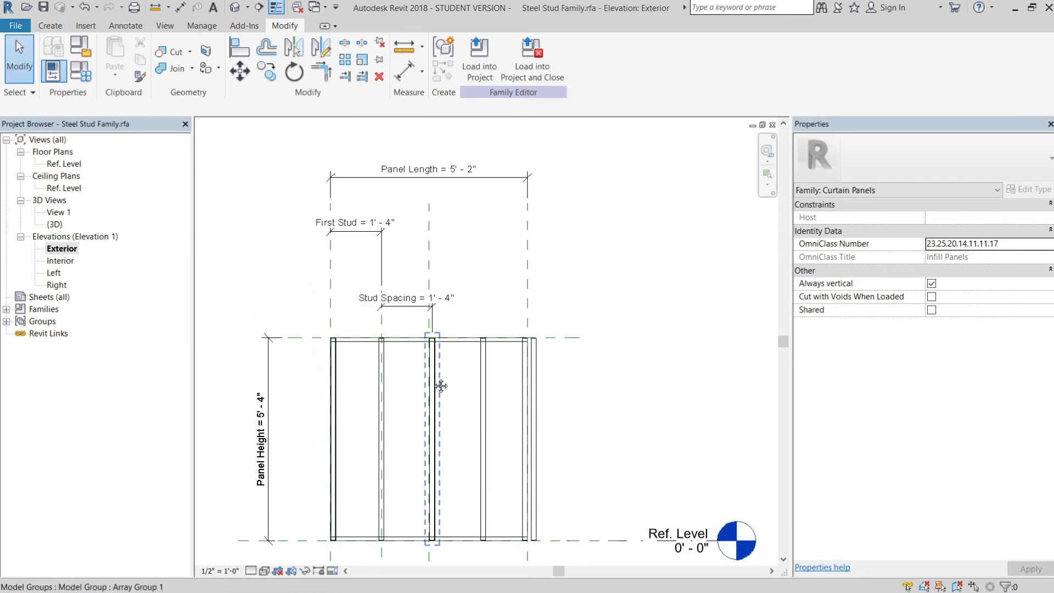
middle_drag(434, 362, 428, 289)
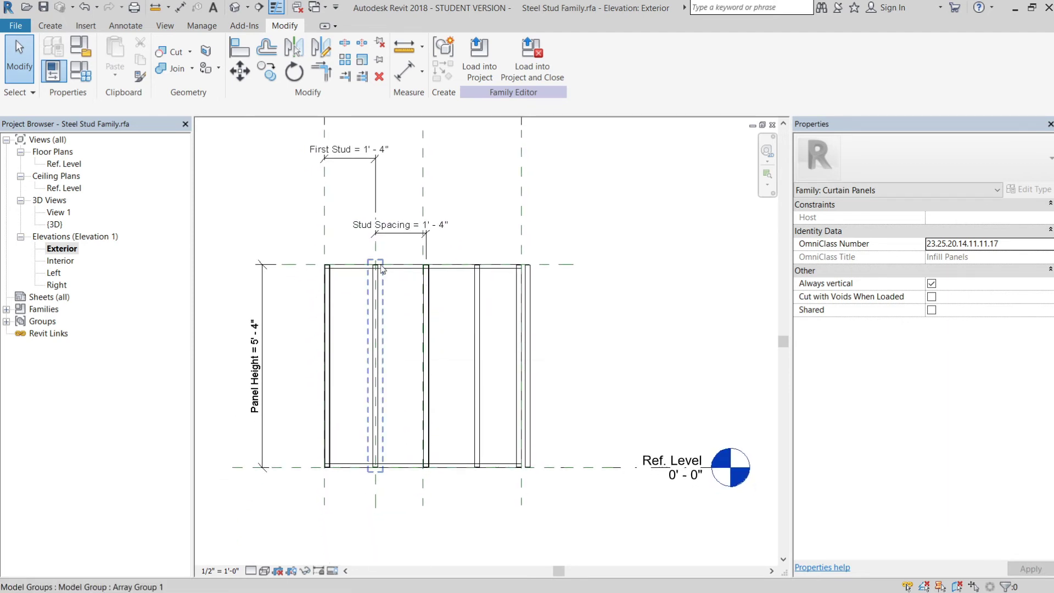
middle_drag(432, 198, 436, 305)
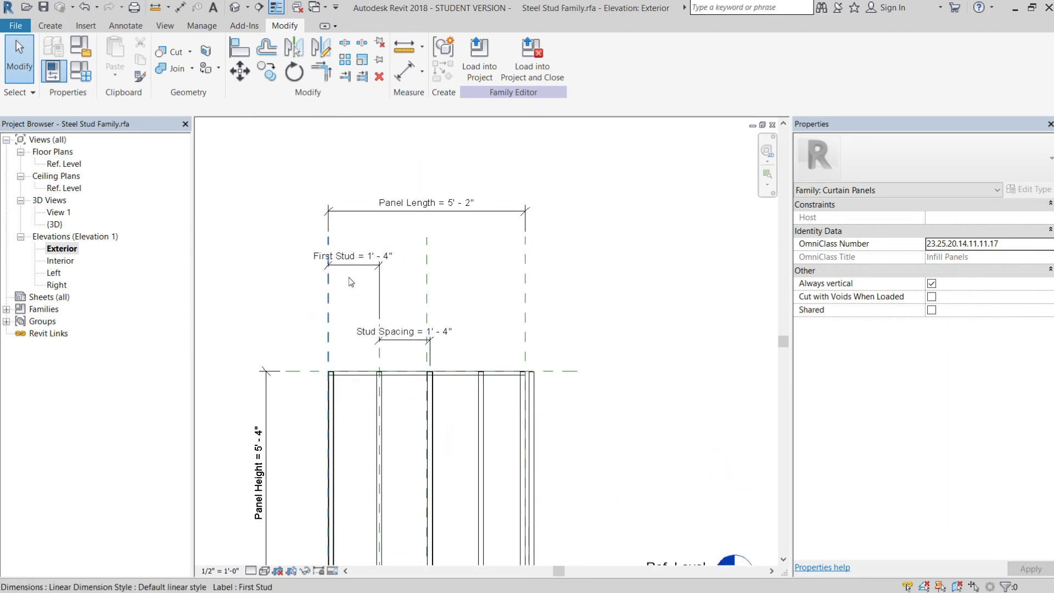
click(93, 65)
click(281, 246)
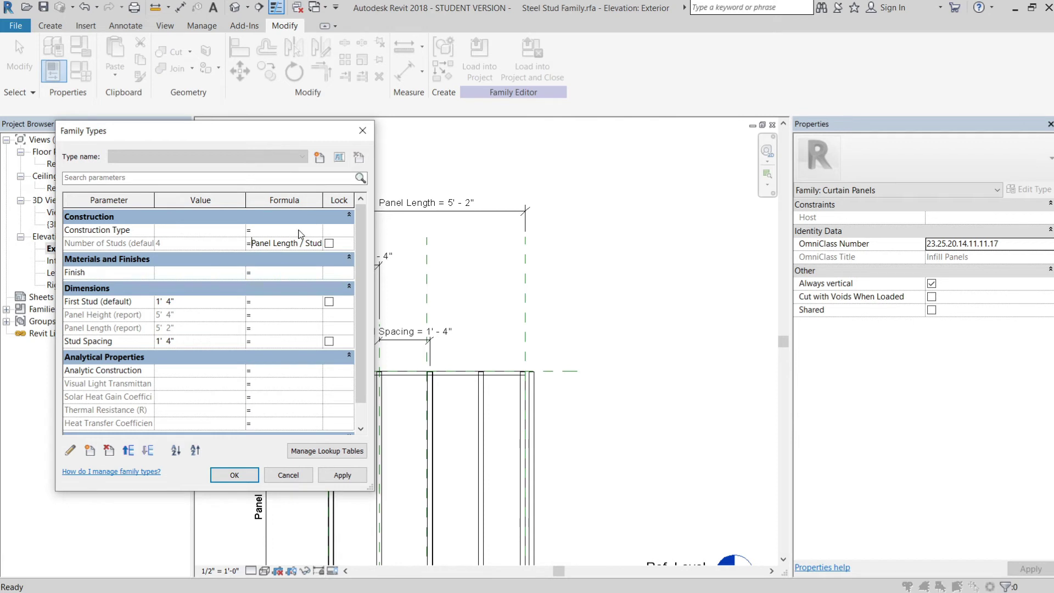
text(()
text( - )
text(First Stu)
text(d) / Stuc)
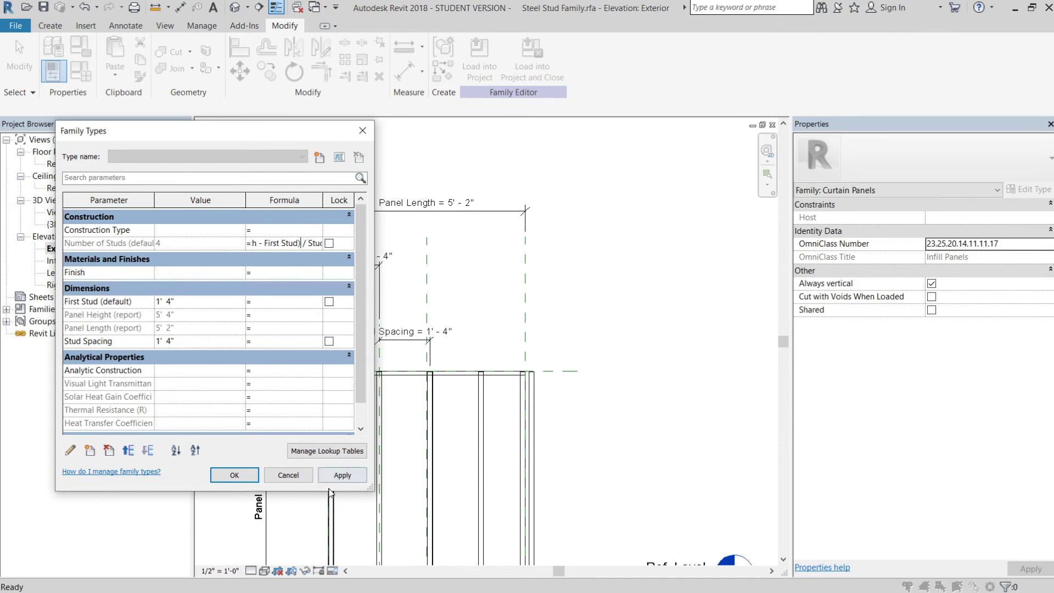
click(343, 476)
click(234, 475)
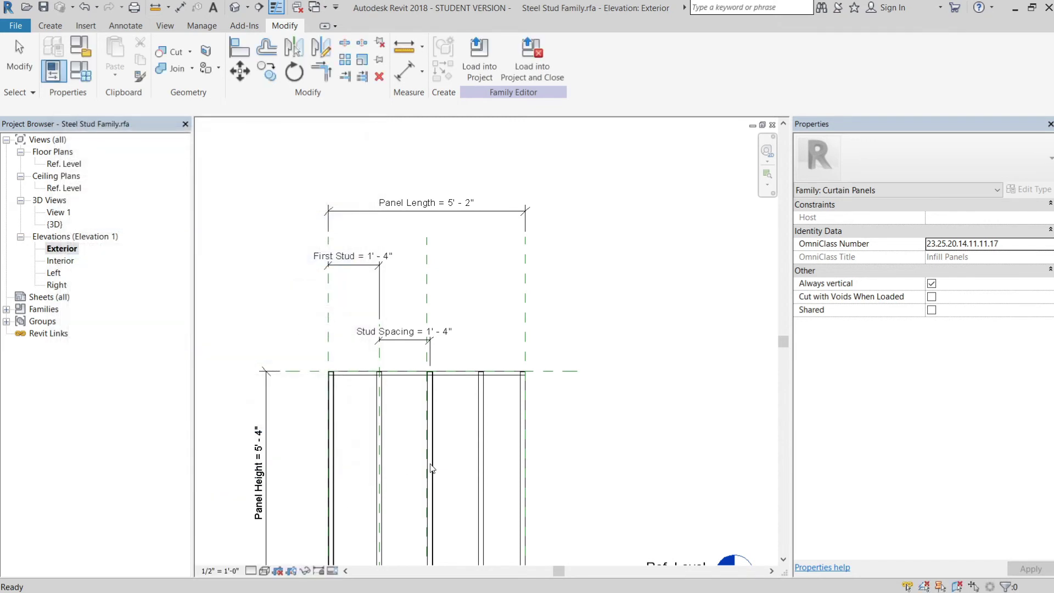
Step: Move the reference plane named Left outward to widen the panel to a length of about 8' - 6"
middle_drag(456, 201, 458, 280)
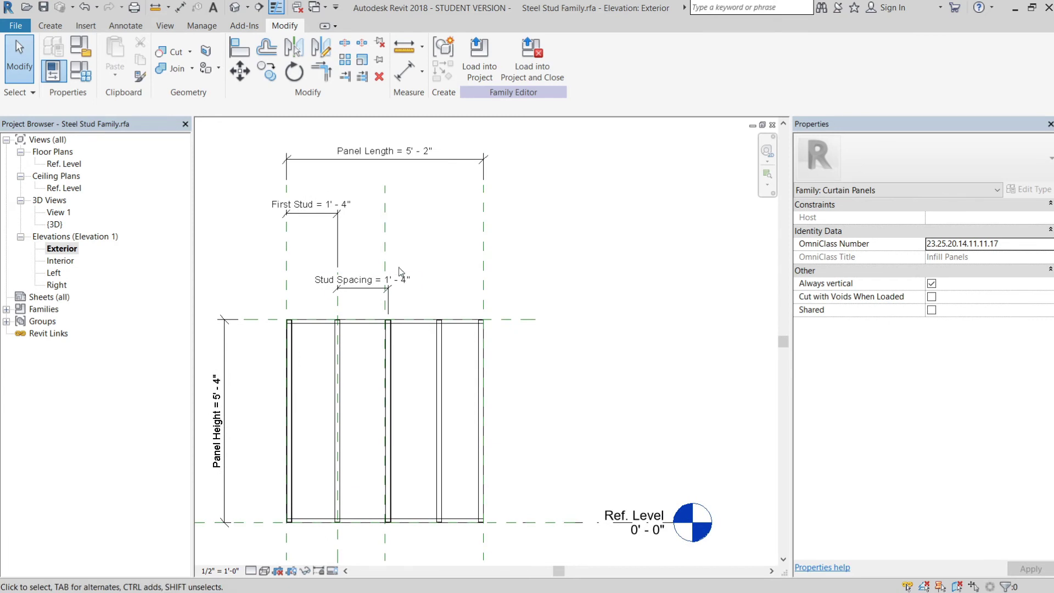
click(484, 291)
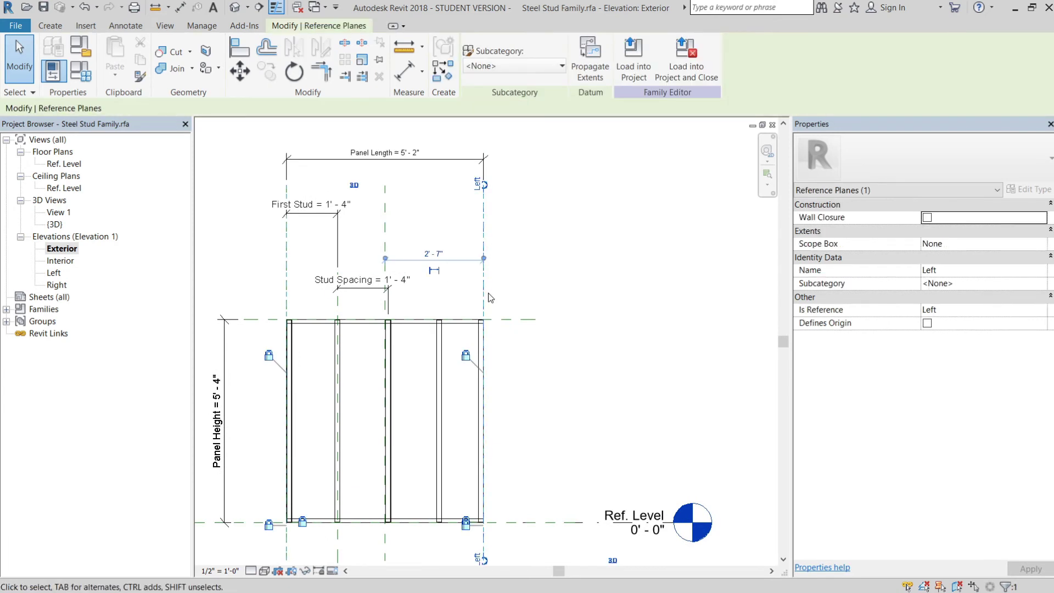
drag(488, 294, 551, 295)
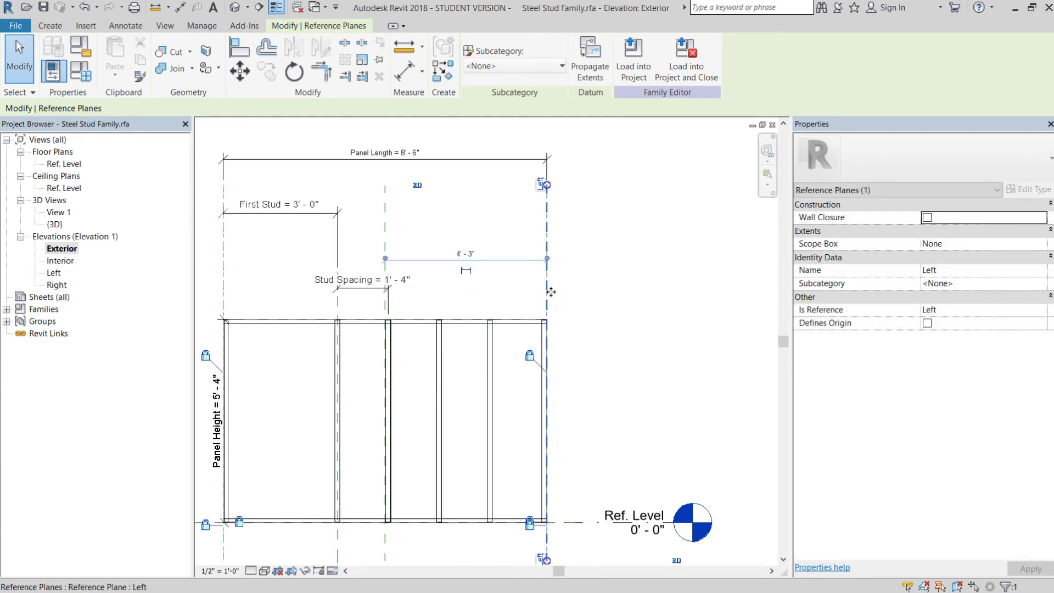
Step: Set the First Stud dimension to 16" and check the array by selecting its last stud
click(269, 254)
click(280, 213)
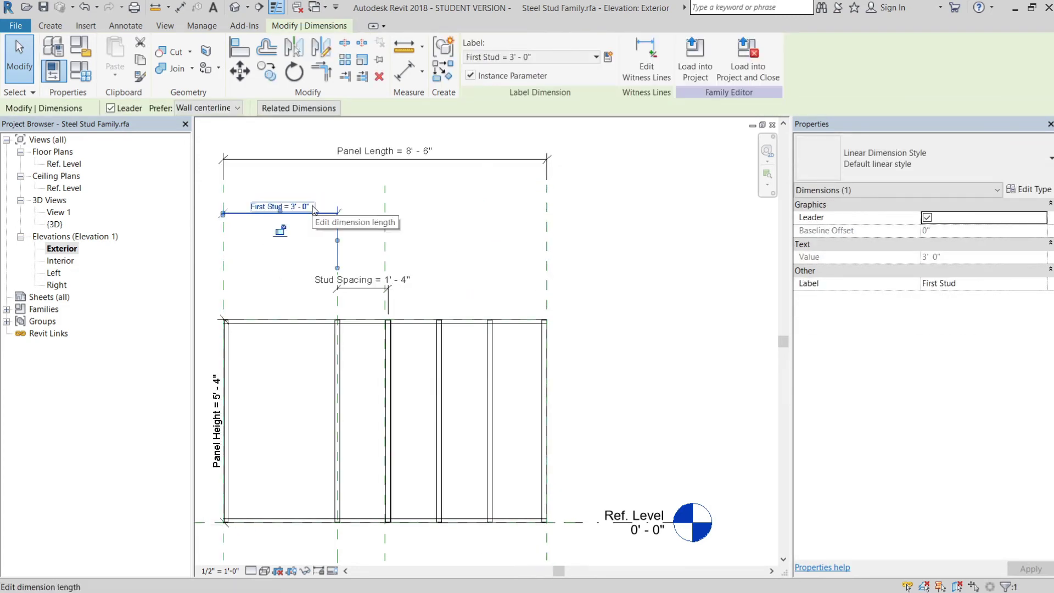
click(313, 208)
text(16)
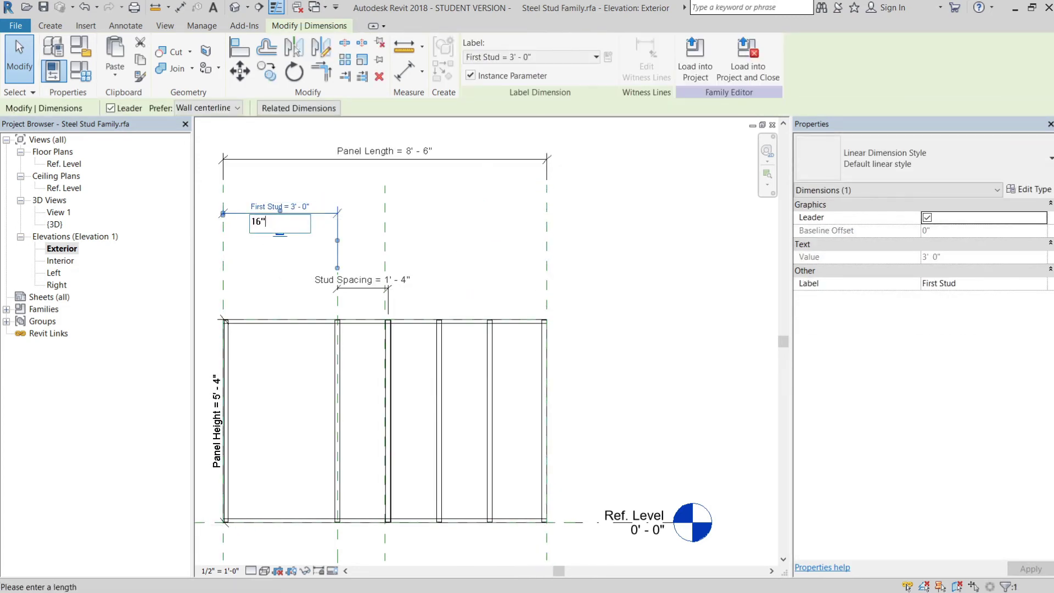
text(")
key(Return)
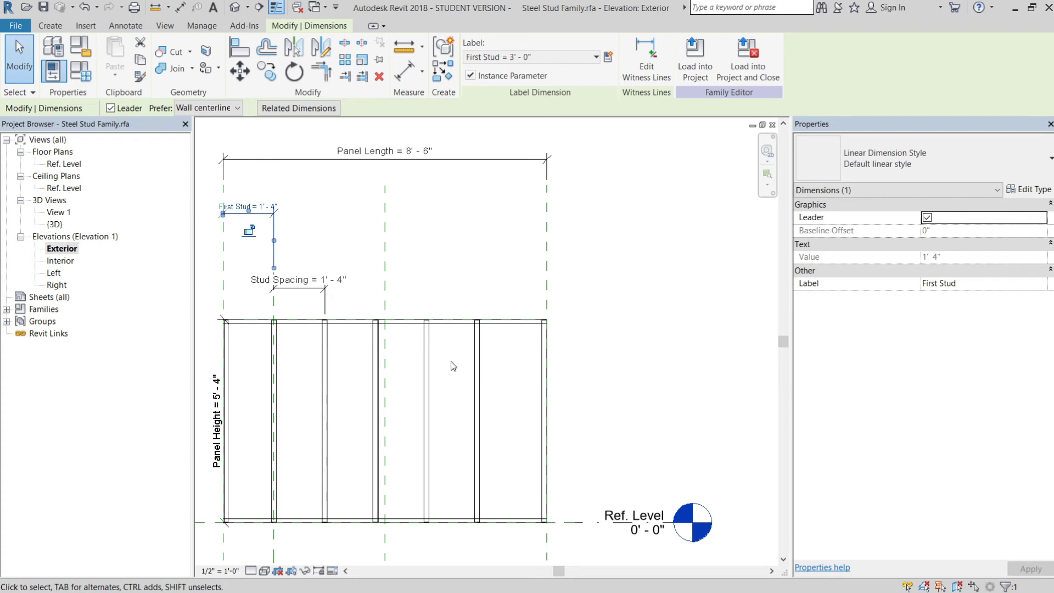
click(479, 355)
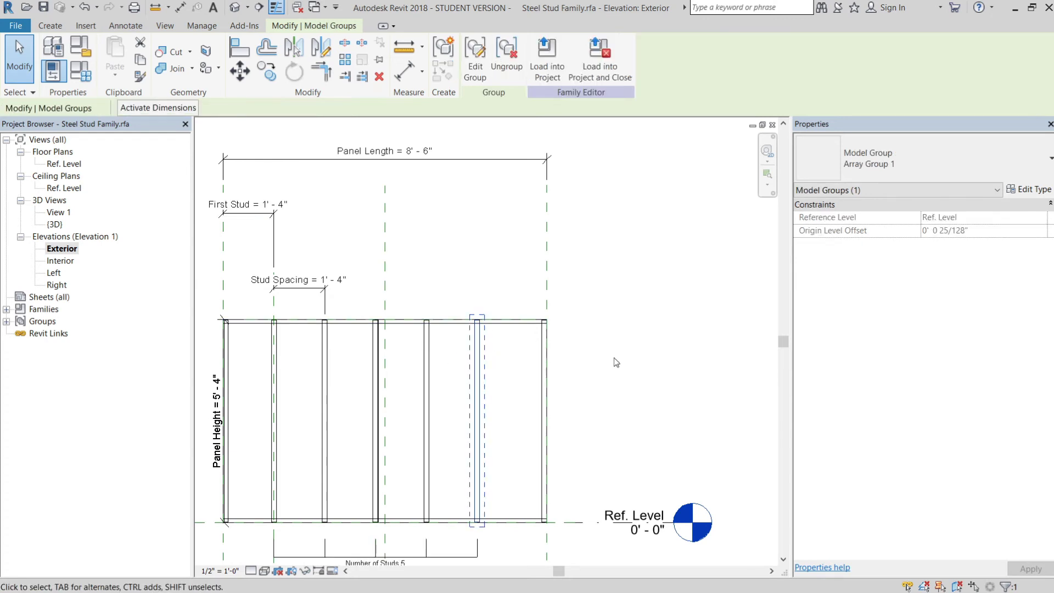
click(614, 358)
Step: Add an Integer instance parameter named Additional Stud, grouped under Construction, to the family types
middle_drag(629, 352, 703, 297)
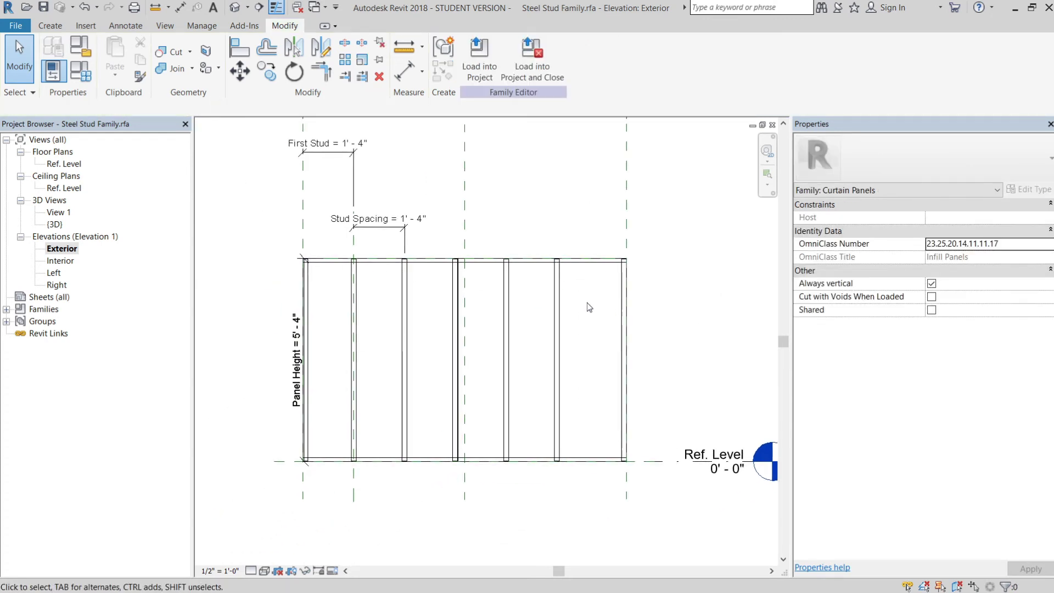
middle_drag(587, 306, 547, 357)
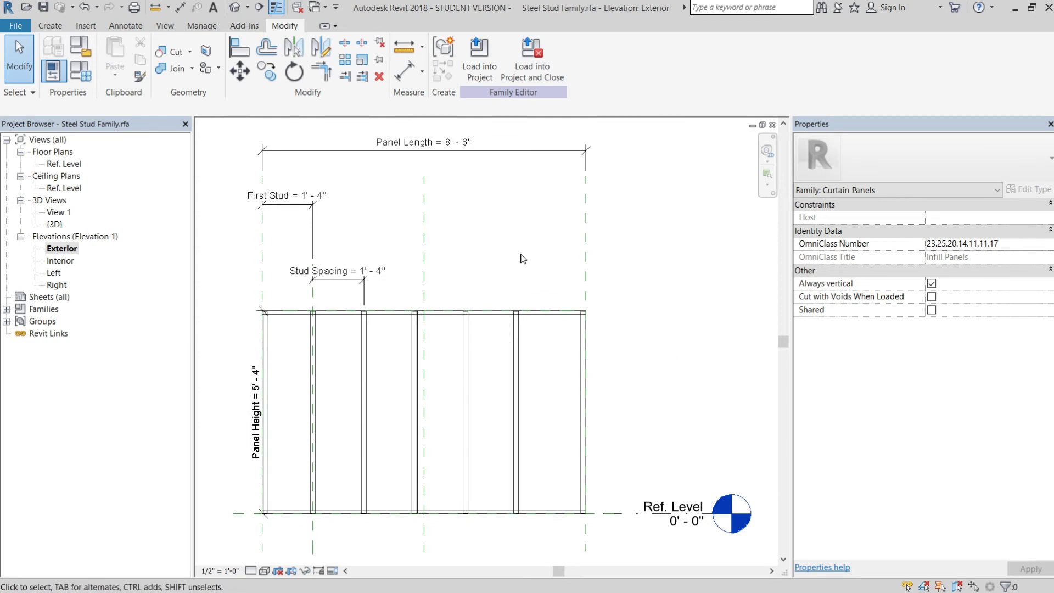
click(78, 69)
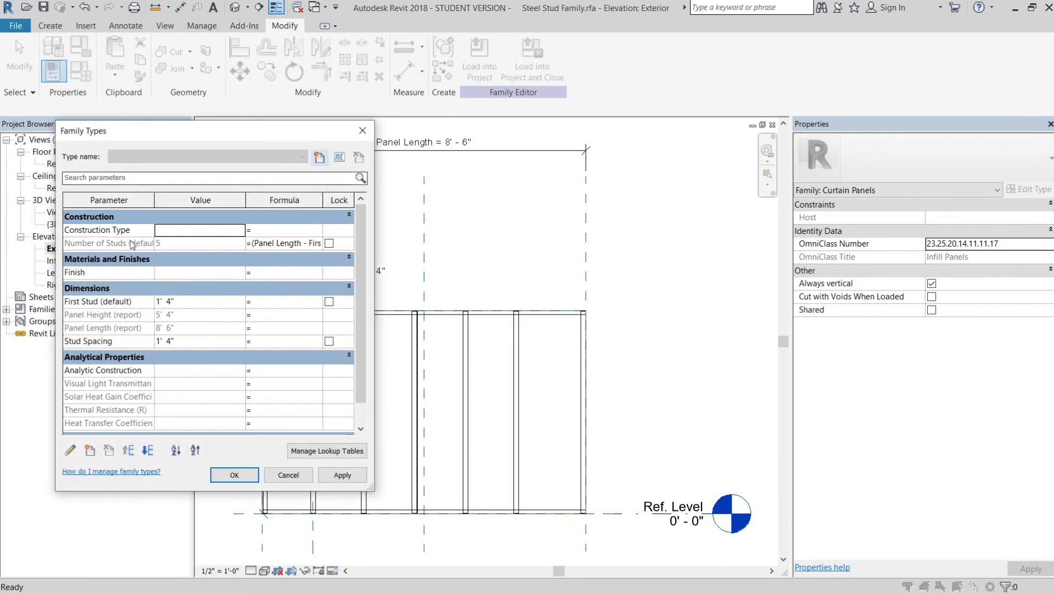
click(91, 451)
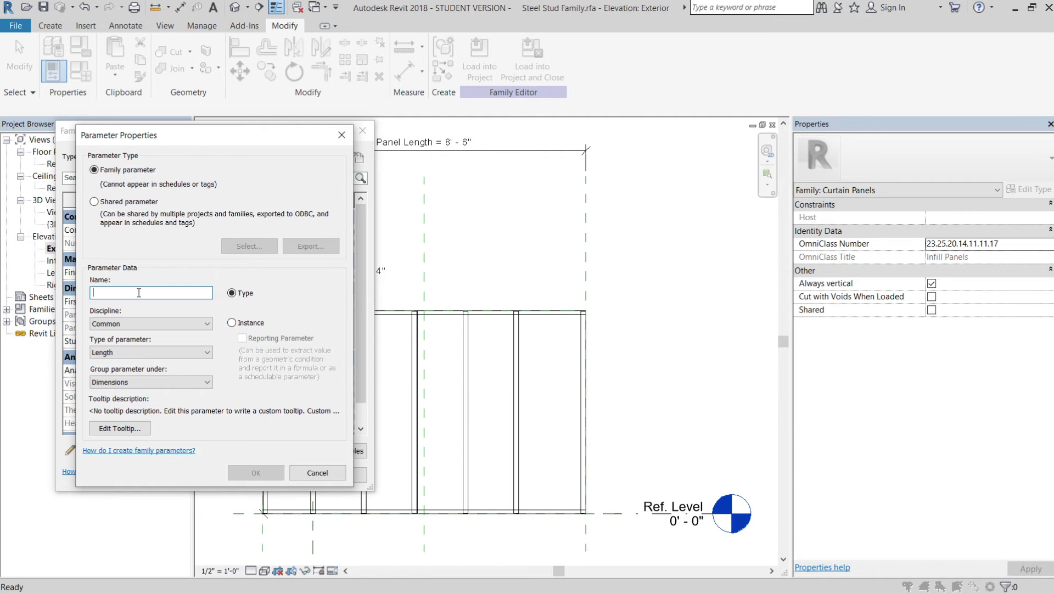
text(Additional Stud)
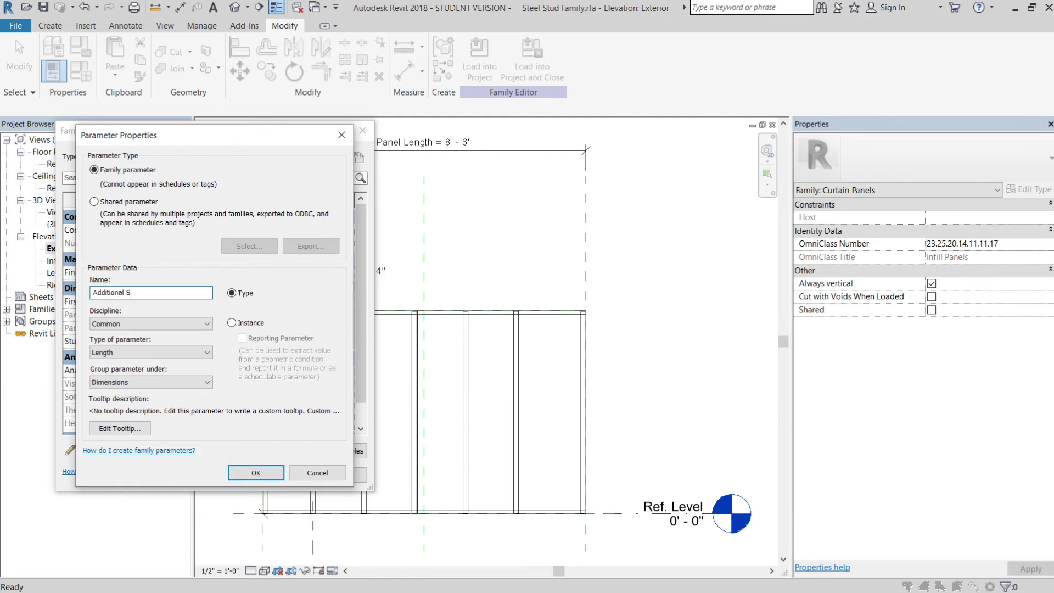
click(207, 353)
click(137, 373)
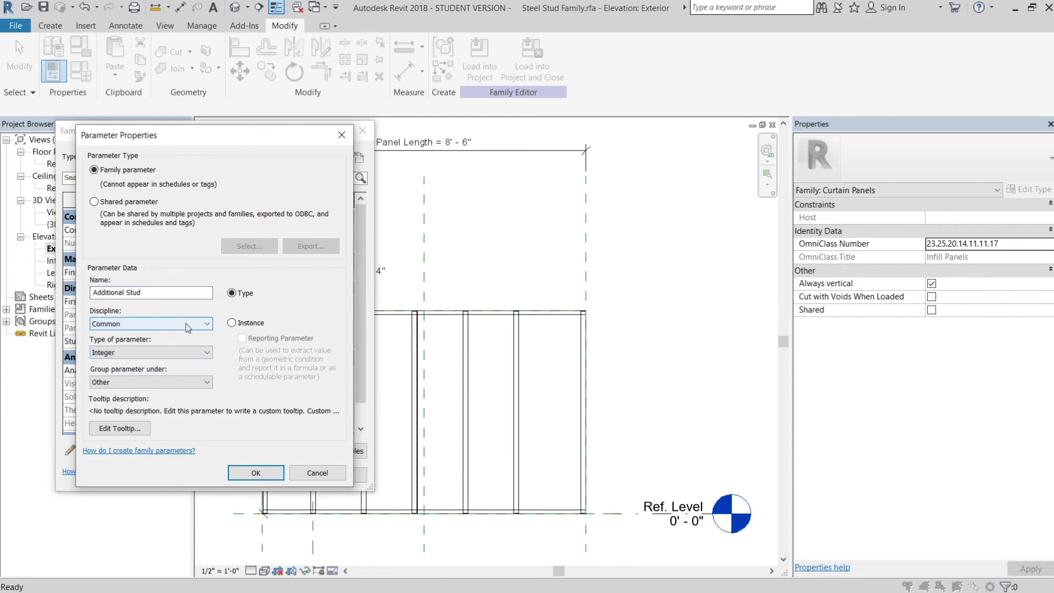
click(232, 323)
click(205, 383)
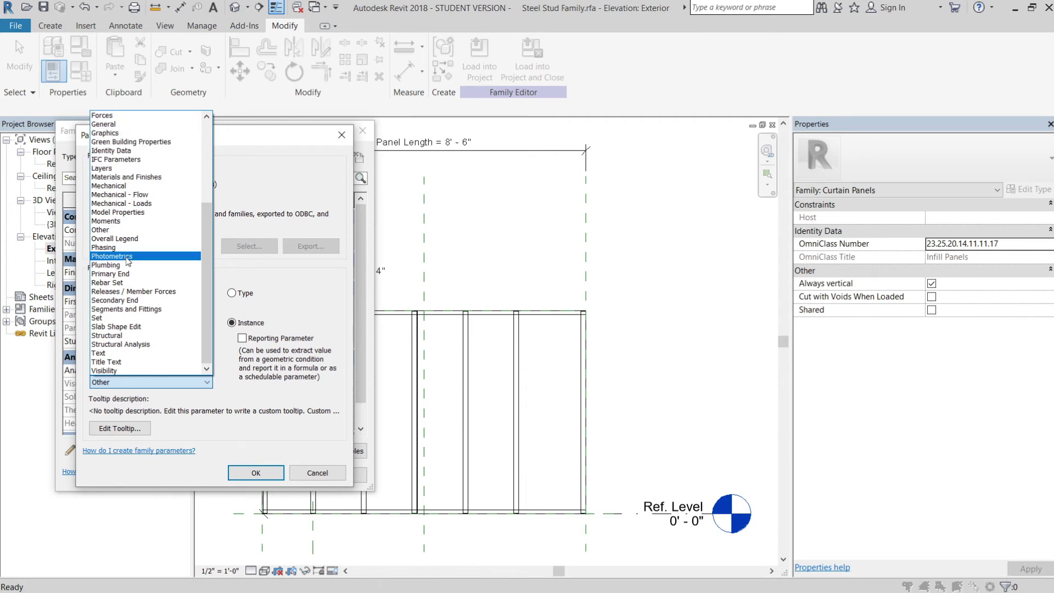
scroll(127, 261, up, 5)
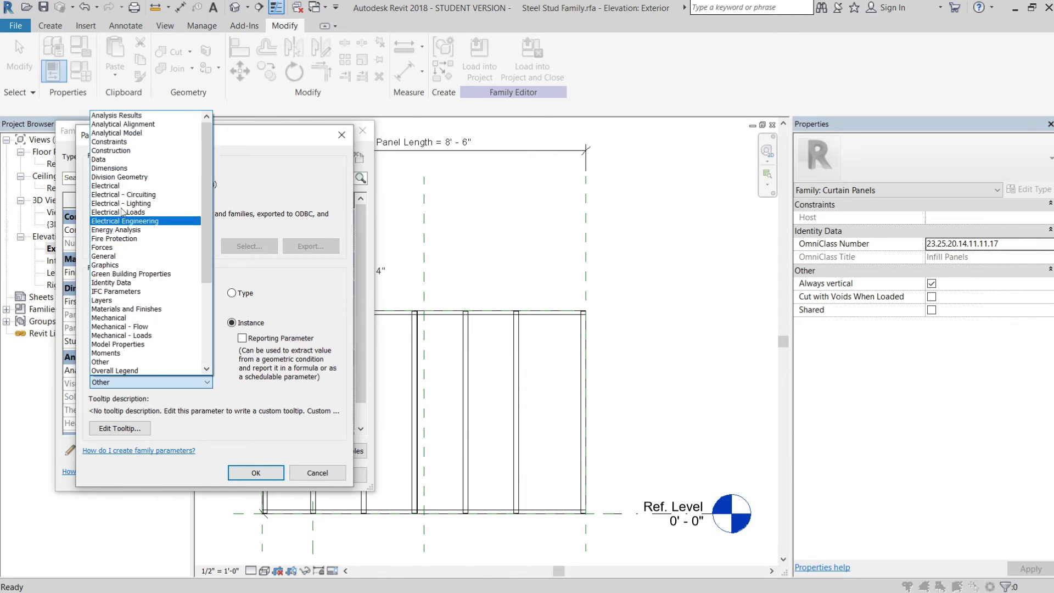
click(126, 150)
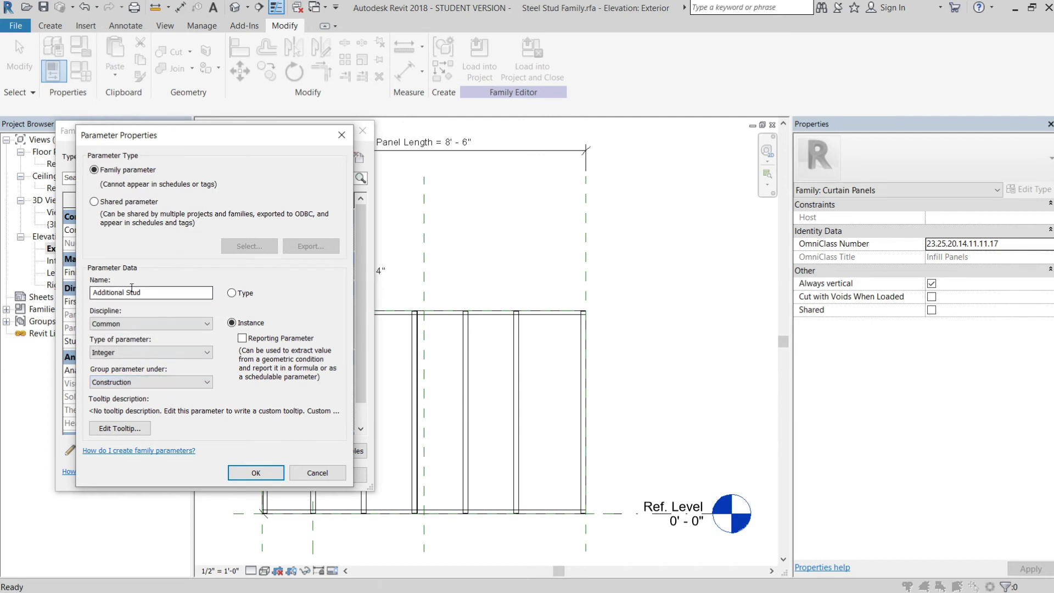
click(258, 473)
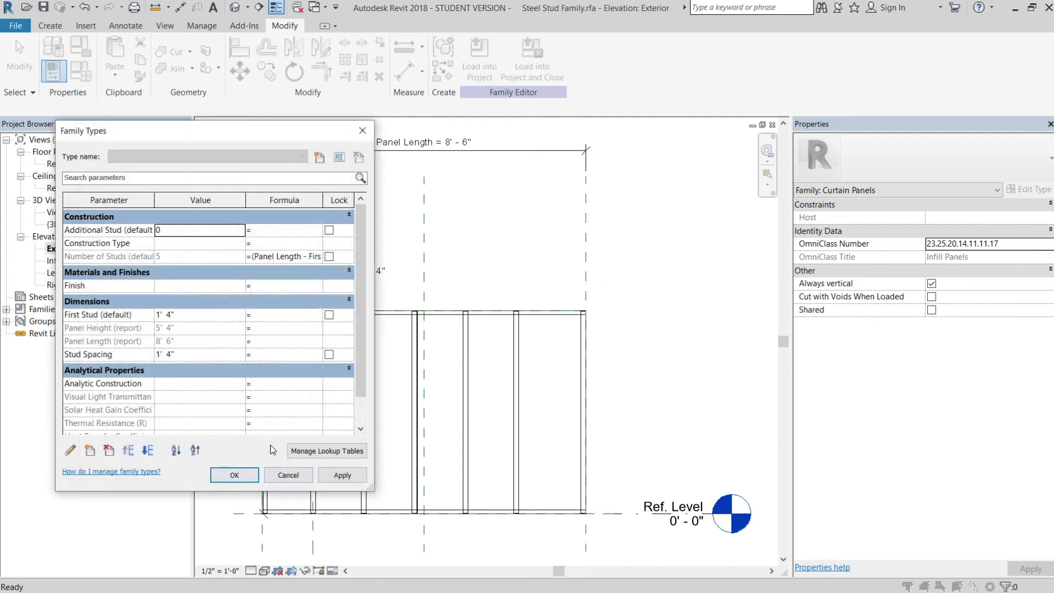
Step: Set the Additional Stud parameter's value to 1 in the family types
click(209, 230)
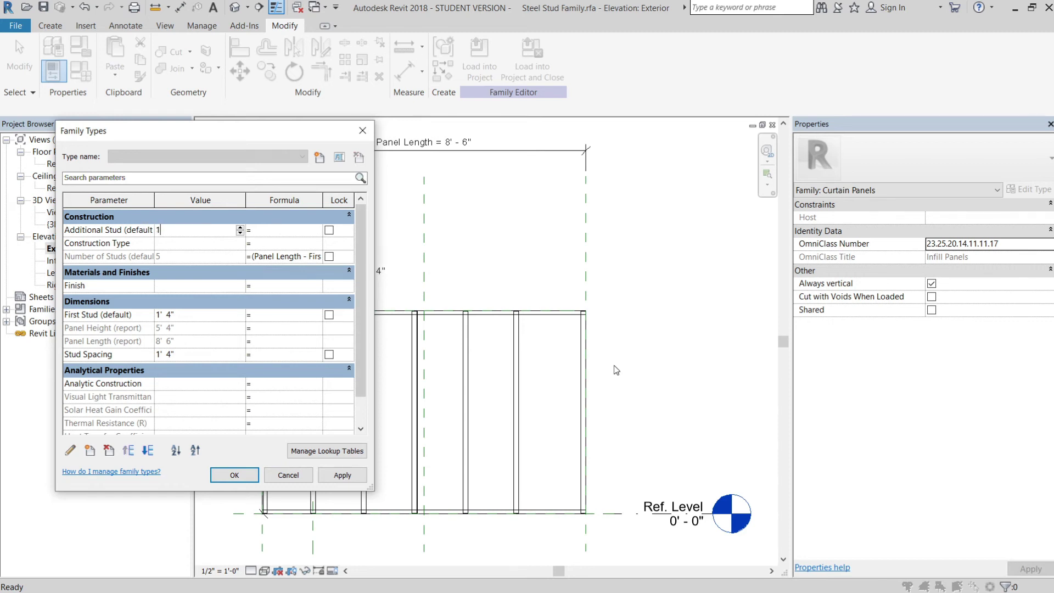
click(239, 227)
click(240, 228)
Step: Change the Number of Studs formula to ((Panel Length - First Stud) / Stud Spacing) + Additional Stud and apply it
click(319, 259)
drag(277, 257, 339, 258)
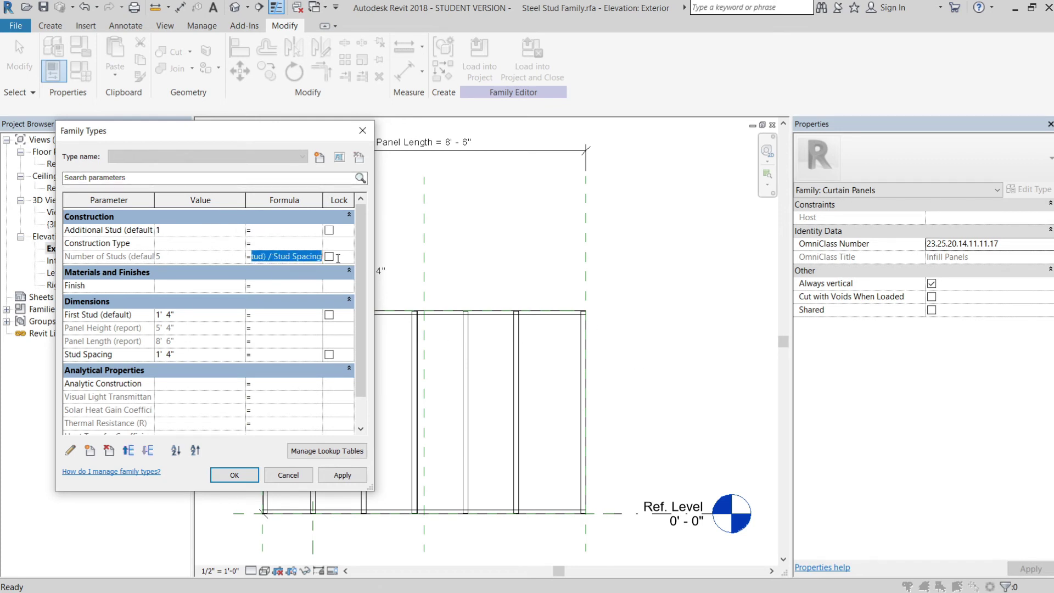
click(323, 256)
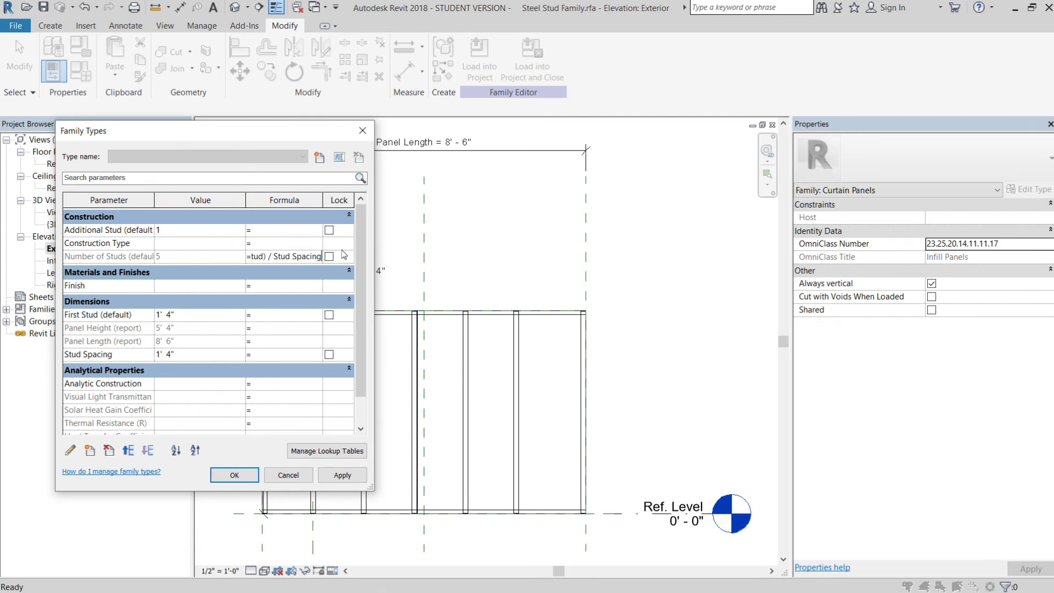
text())
key(Left)
key(Left)
key(Left)
key(Left)
key(Left)
key(Left)
key(Left)
key(Left)
key(Left)
key(Left)
key(Left)
key(Left)
key(Left)
key(Left)
key(Left)
key(Left)
key(Left)
key(Left)
key(Left)
key(Left)
key(Left)
key(Left)
key(Left)
key(Left)
key(Left)
key(Left)
key(Left)
key(Left)
text((()
key(shift+End)
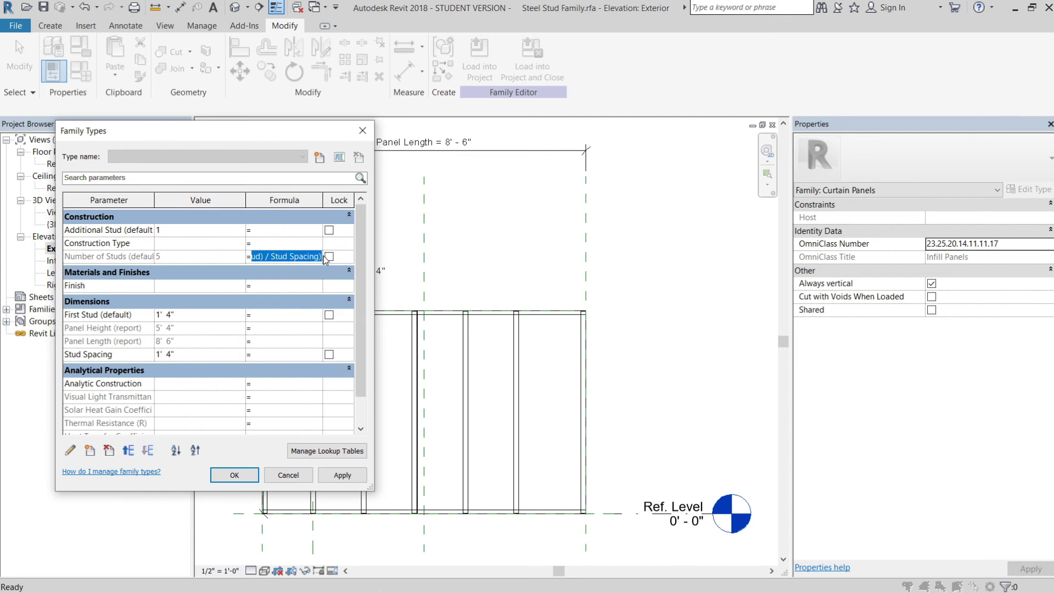
click(336, 259)
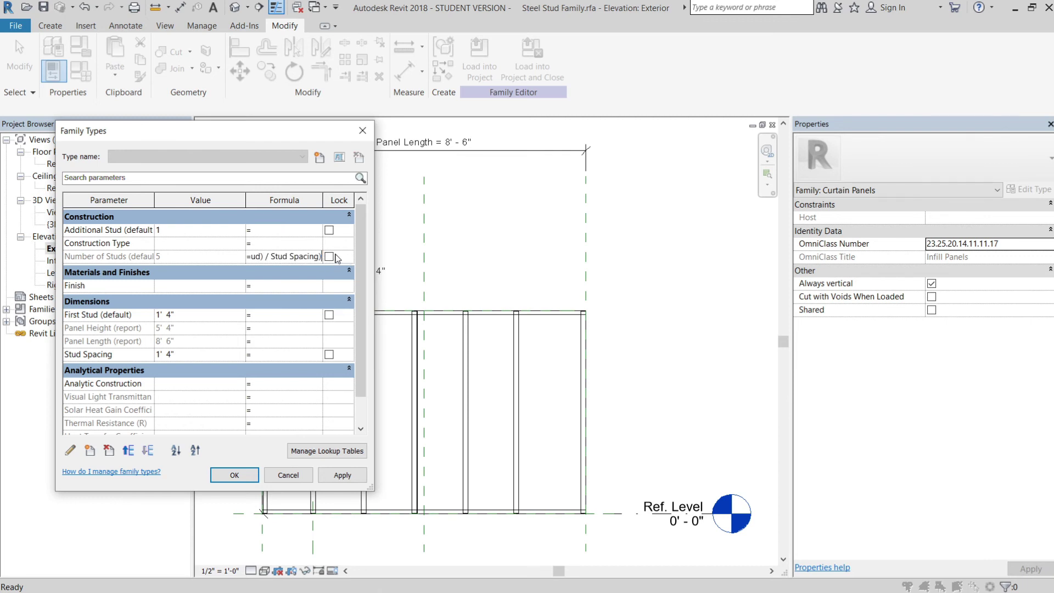
text(+ Additional Stud)
click(358, 481)
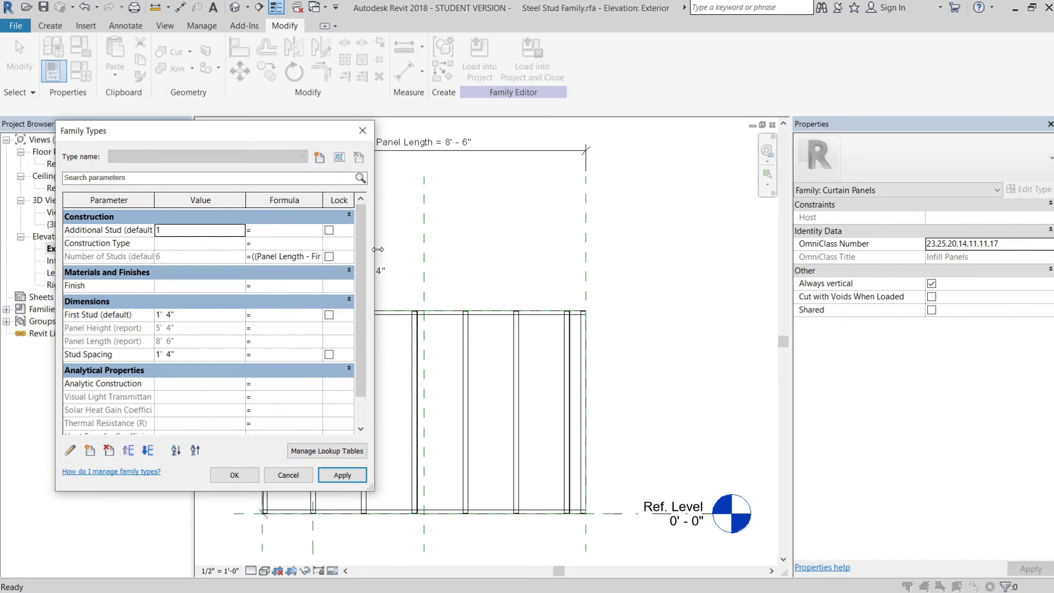
Step: Widen the Family Types window and its Formula column to read the complete Number of Studs formula
drag(378, 250, 636, 247)
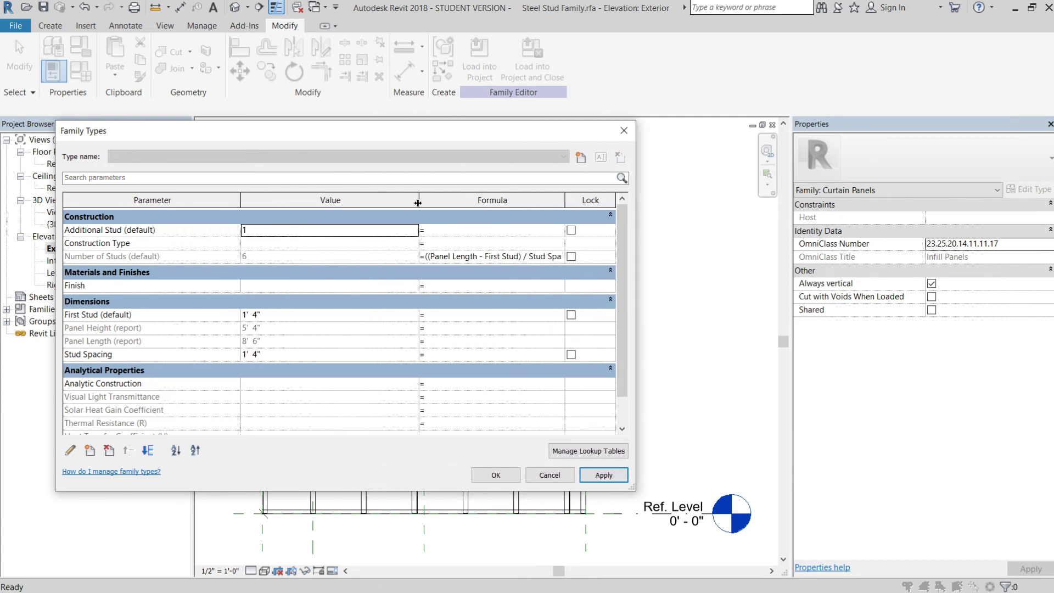
drag(419, 200, 273, 204)
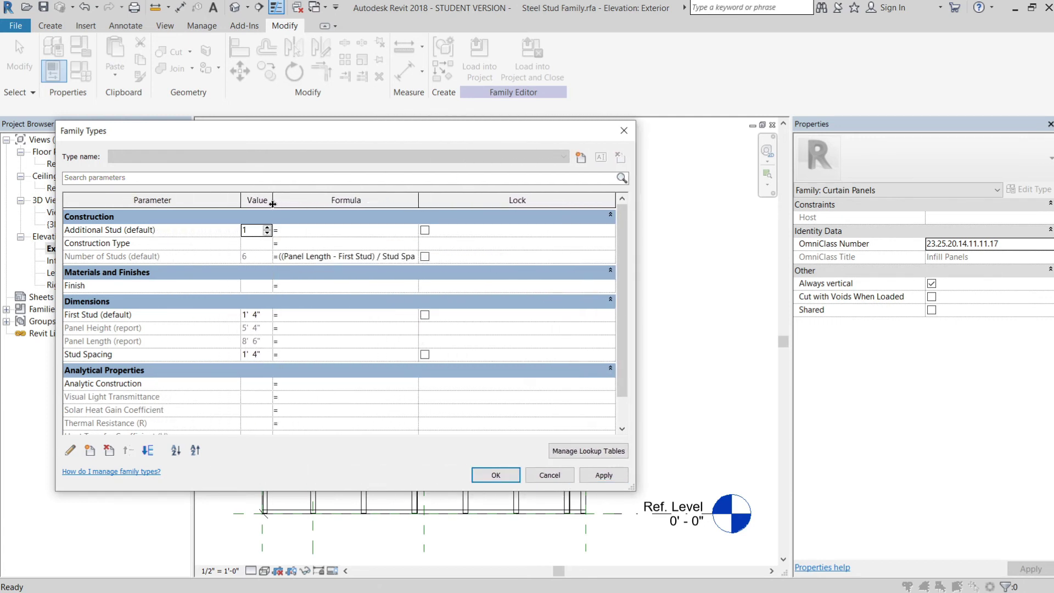
drag(418, 200, 538, 201)
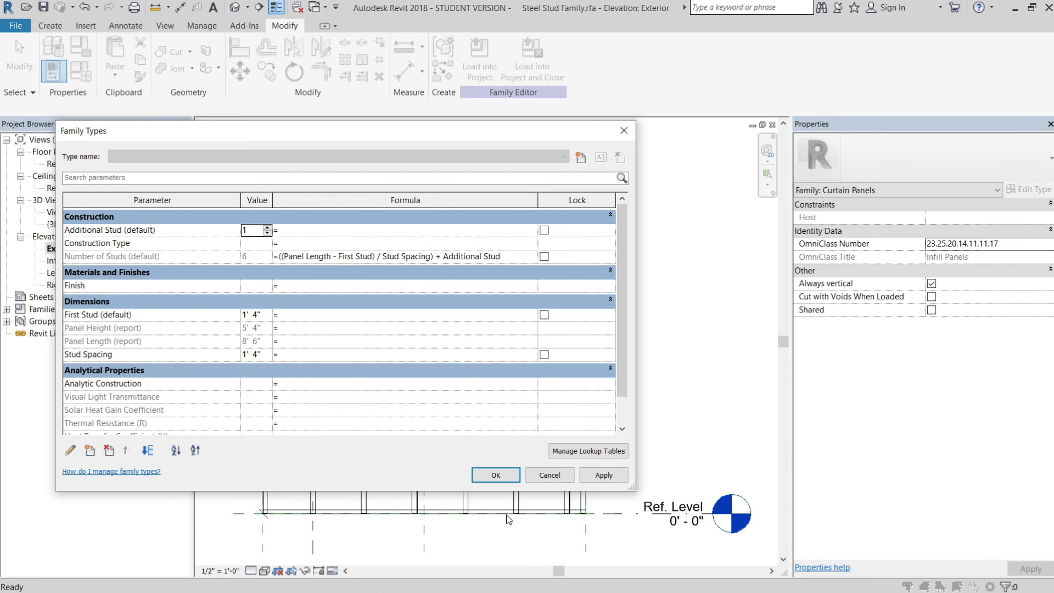
Step: Try an Additional Stud value of 2, set it back to 1 and confirm the family types
click(191, 229)
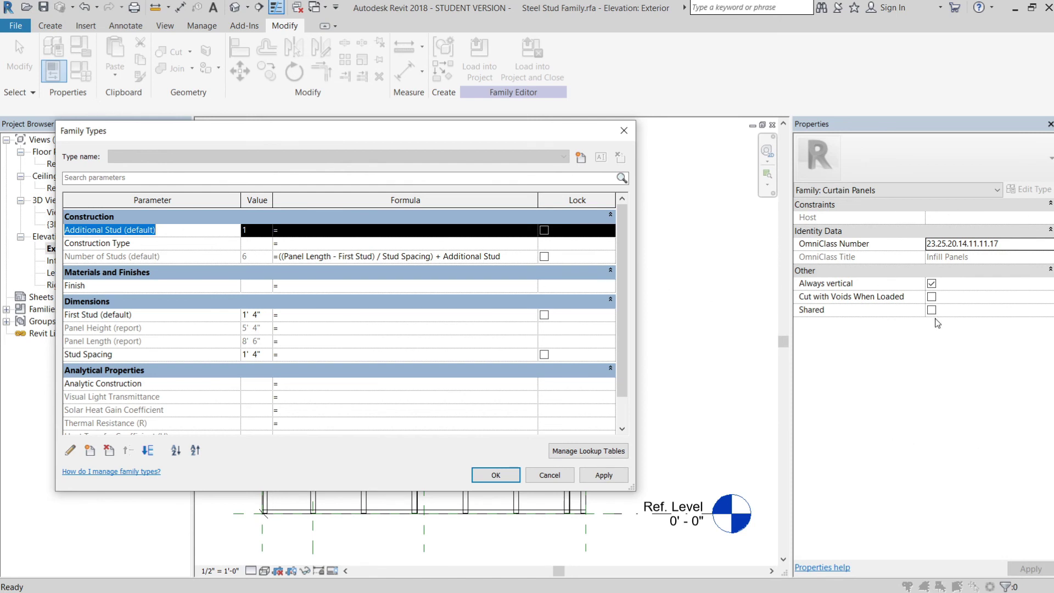
click(267, 235)
click(268, 228)
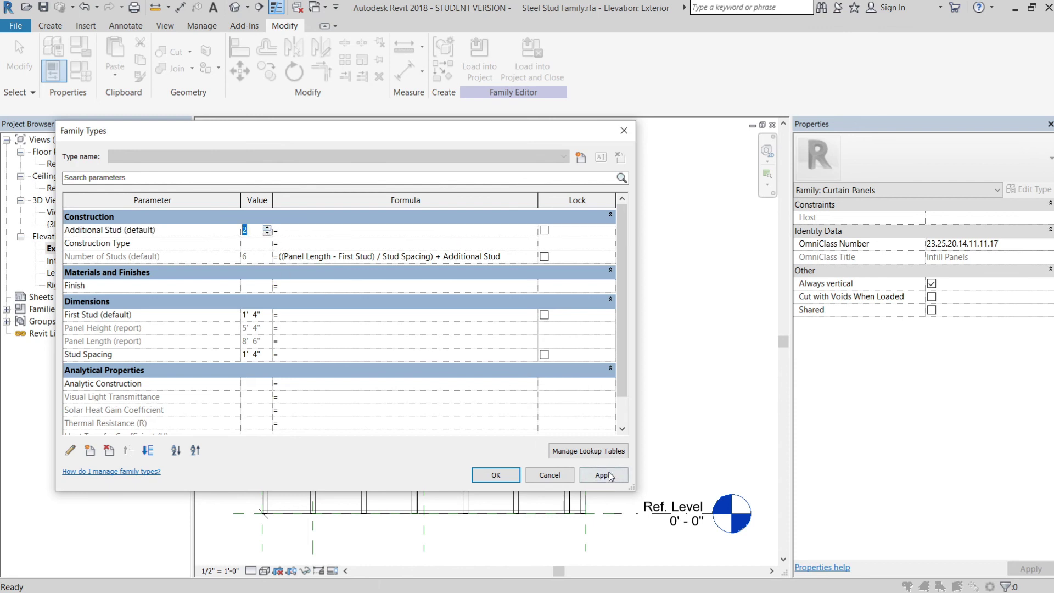
click(604, 475)
click(251, 231)
click(267, 233)
click(495, 476)
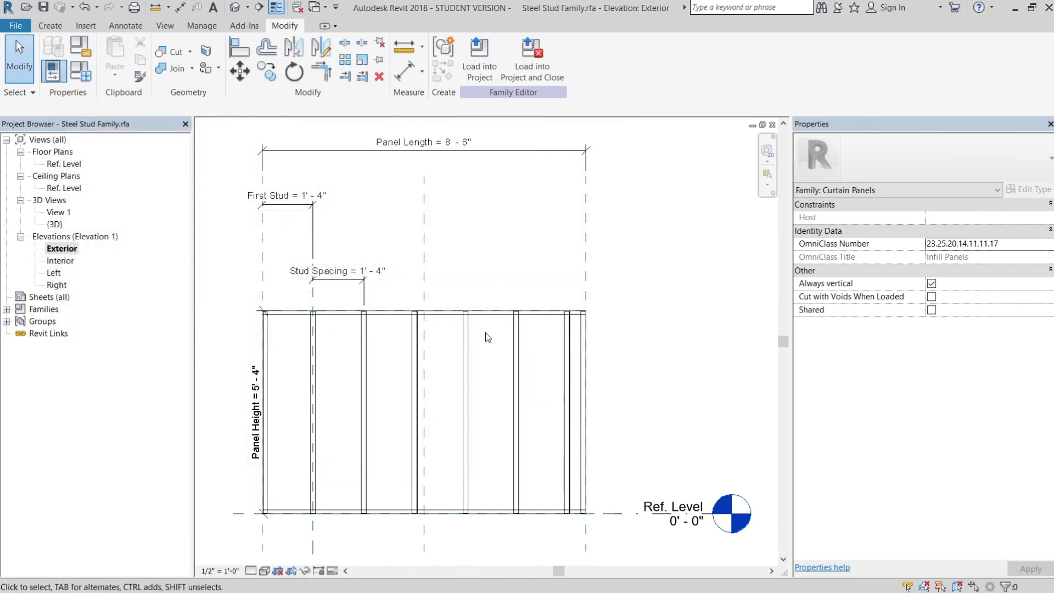
Step: Inspect the framed panel in the default 3D view and return to the Exterior elevation
click(235, 7)
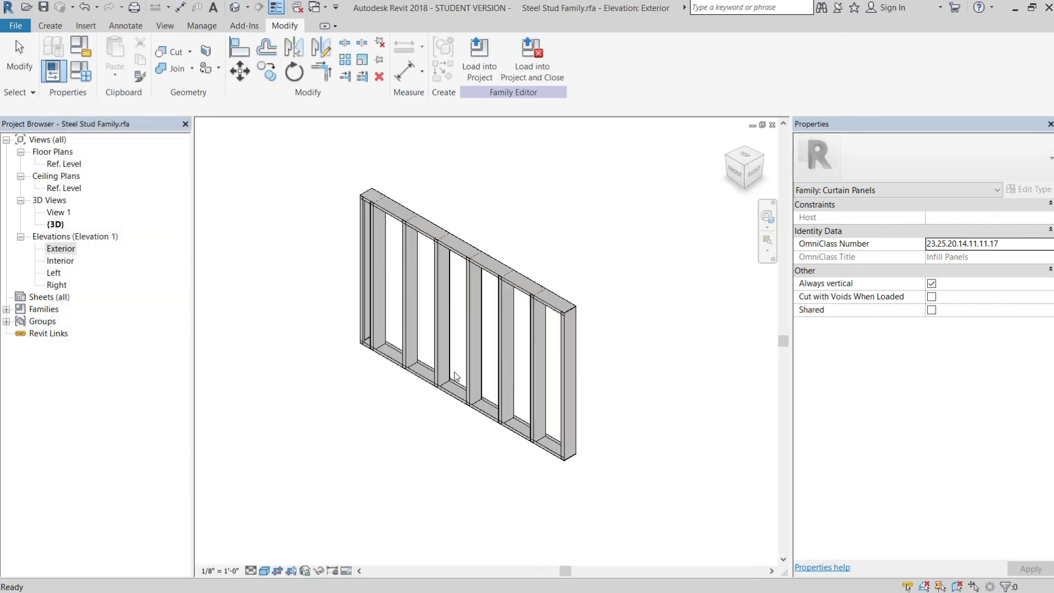
middle_drag(513, 307, 438, 290)
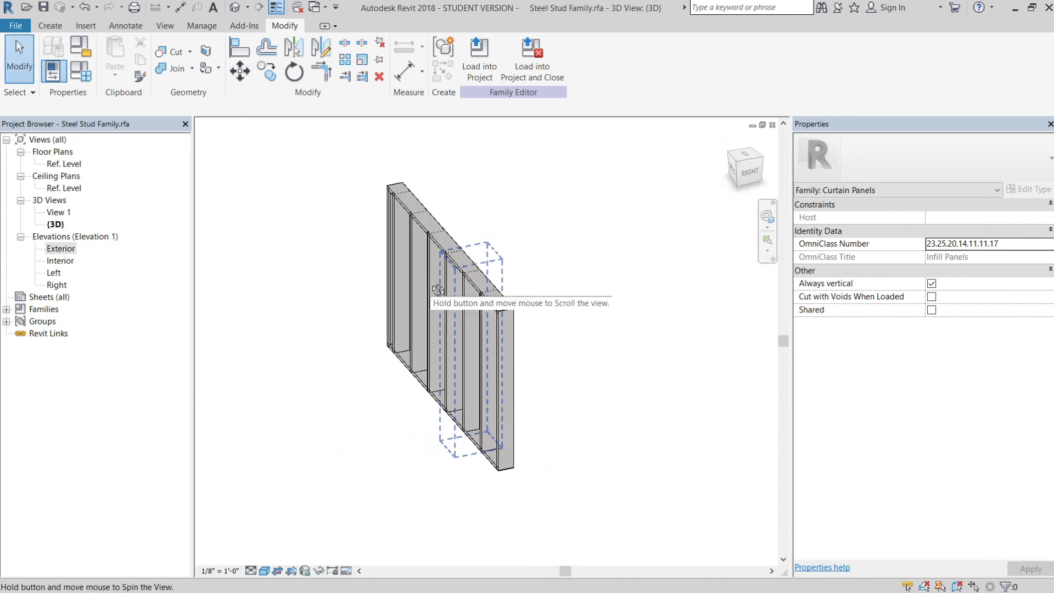
double_click(62, 249)
Step: Move the reference plane named Left inward to shorten the panel to a length of about 5' - 4"
scroll(487, 298, up, 3)
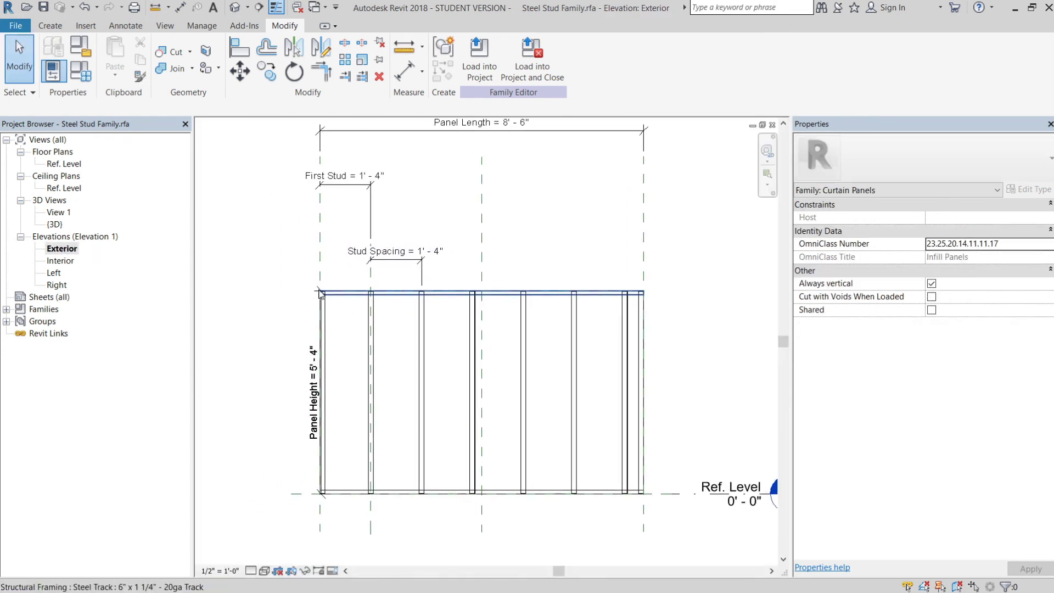
scroll(488, 297, down, 4)
scroll(631, 247, up, 2)
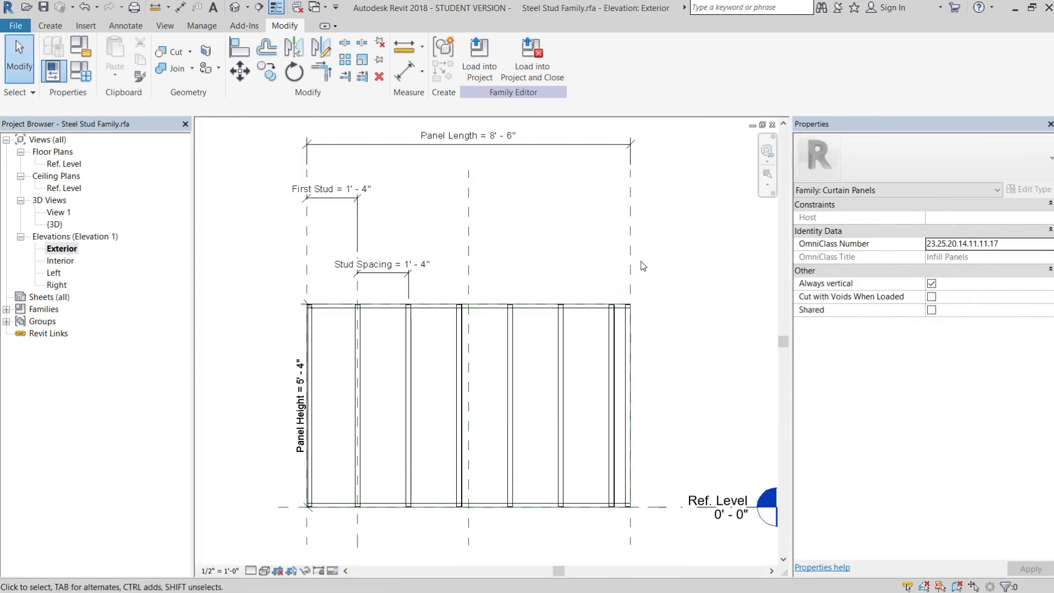
click(631, 247)
scroll(632, 261, up, 2)
drag(632, 261, 540, 266)
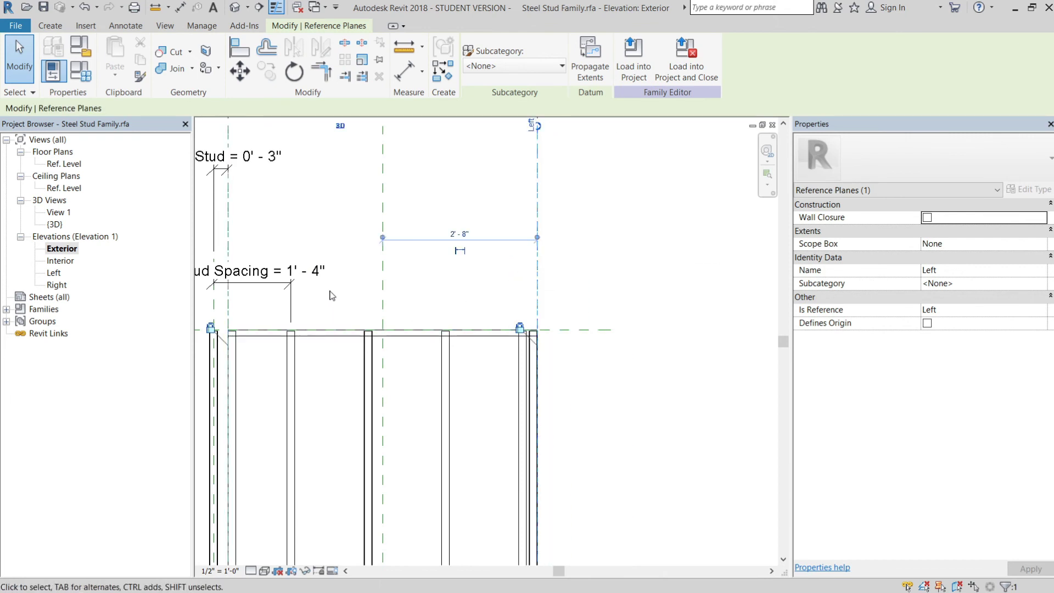
Step: Move the First Stud reference plane back inside the panel and set the First Stud dimension to 16"
scroll(406, 228, down, 3)
scroll(352, 236, up, 1)
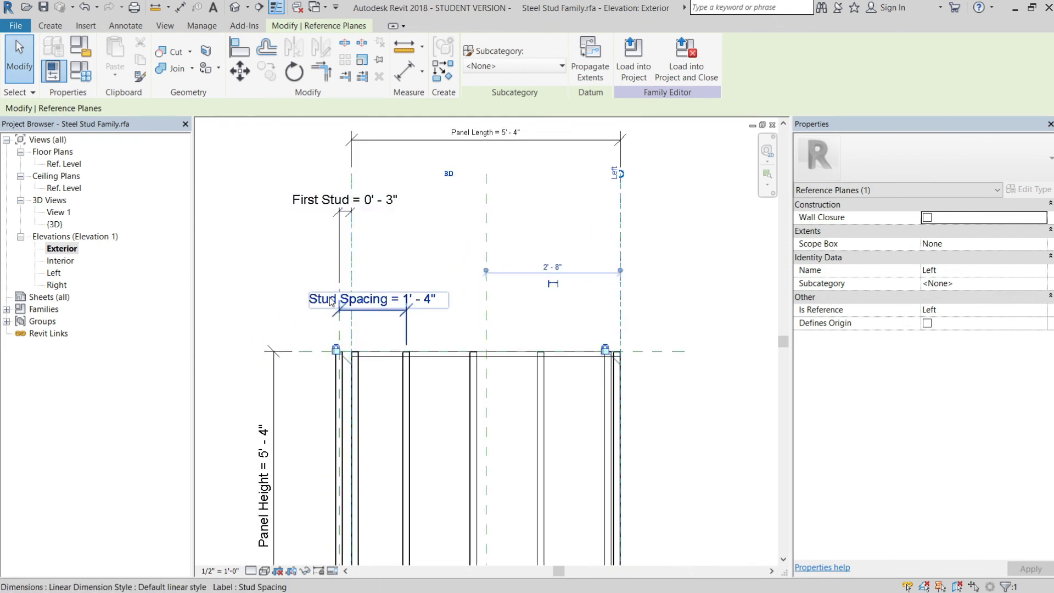
scroll(344, 334, up, 2)
click(336, 330)
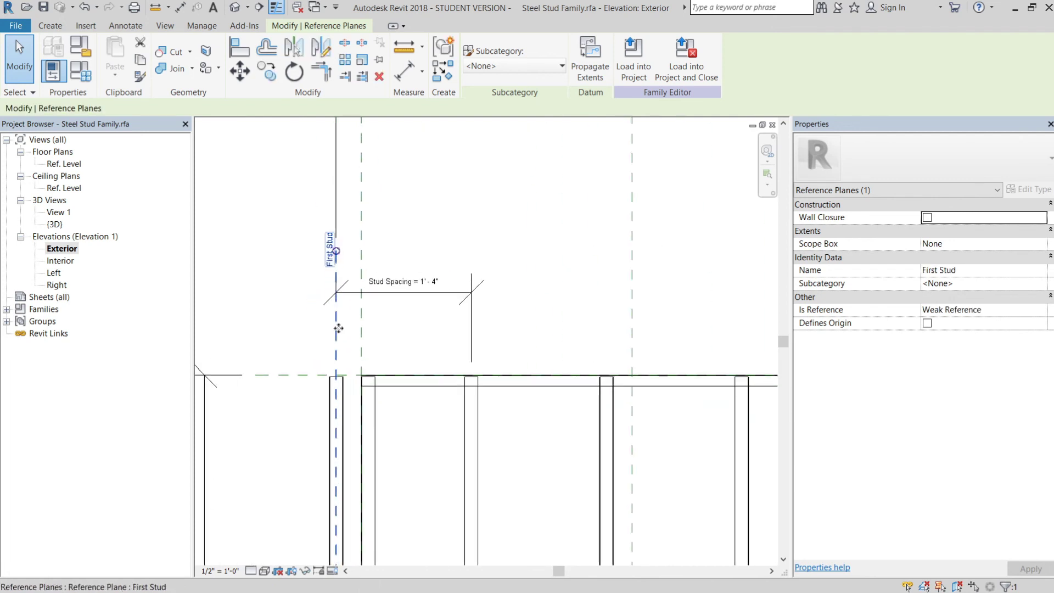
drag(336, 330, 427, 328)
scroll(429, 329, down, 2)
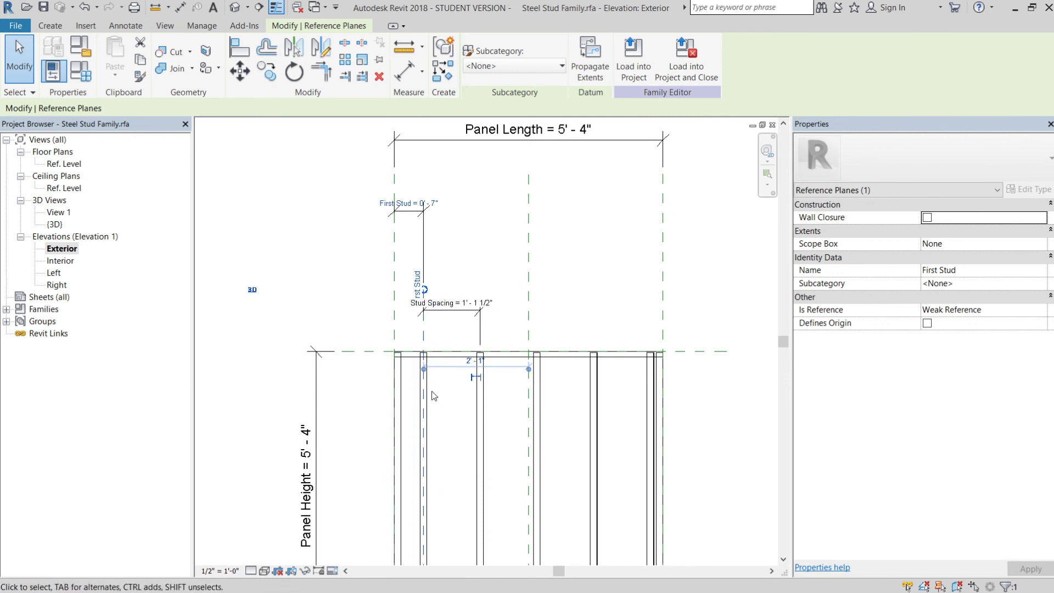
scroll(432, 245, up, 1)
scroll(430, 230, up, 1)
click(411, 191)
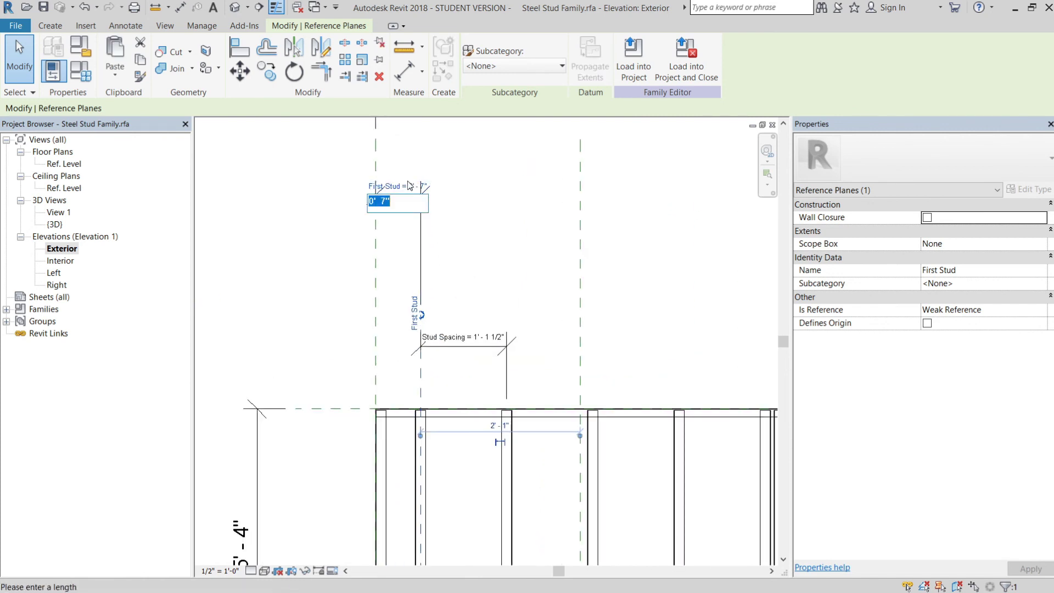
text(16")
key(Return)
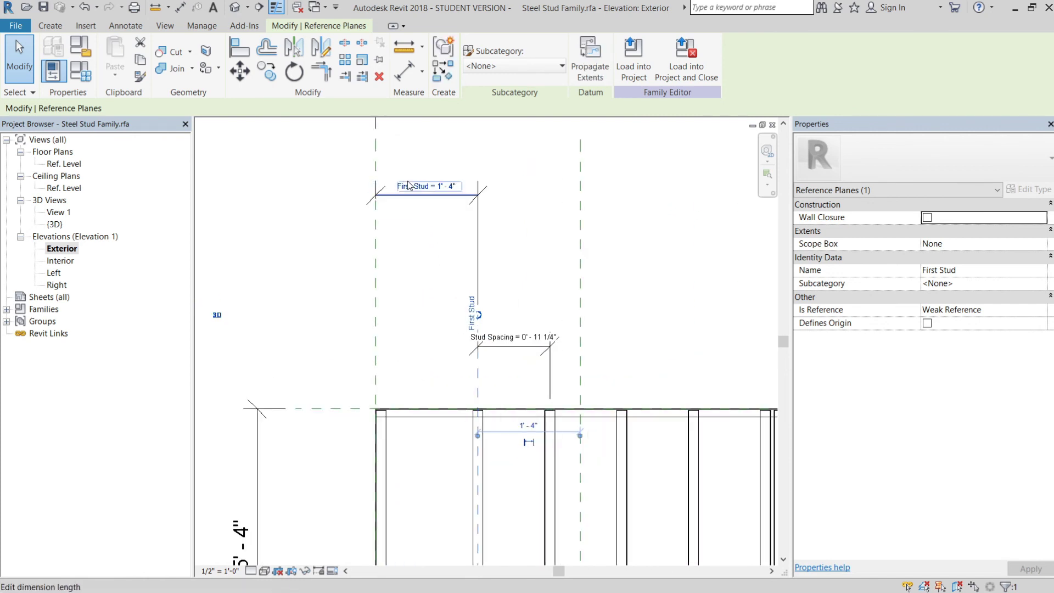
Step: Set the Stud Spacing dimension to 16"
scroll(538, 269, down, 3)
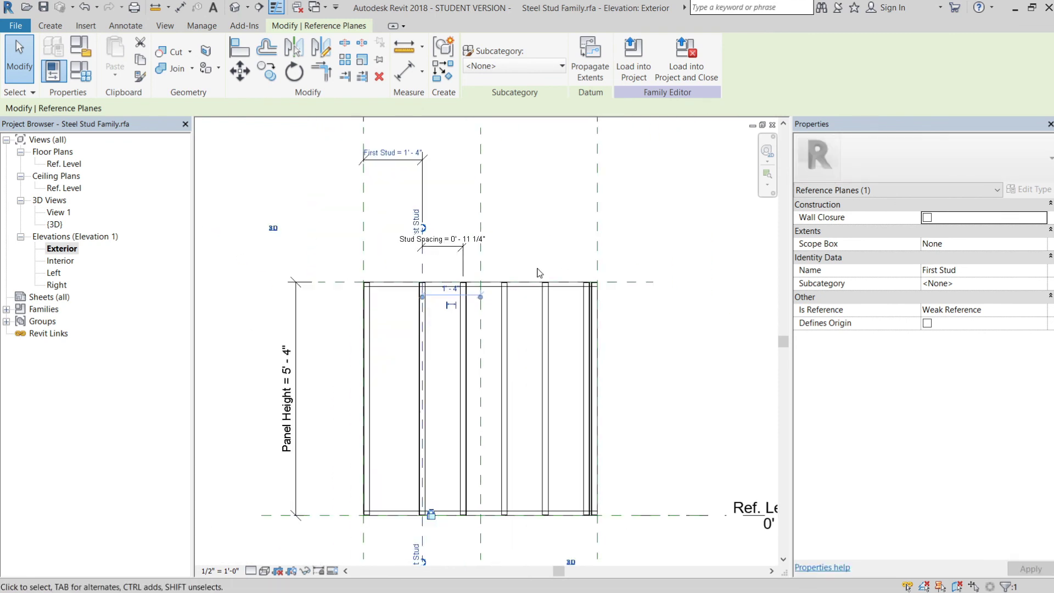
key(Escape)
click(481, 241)
click(481, 240)
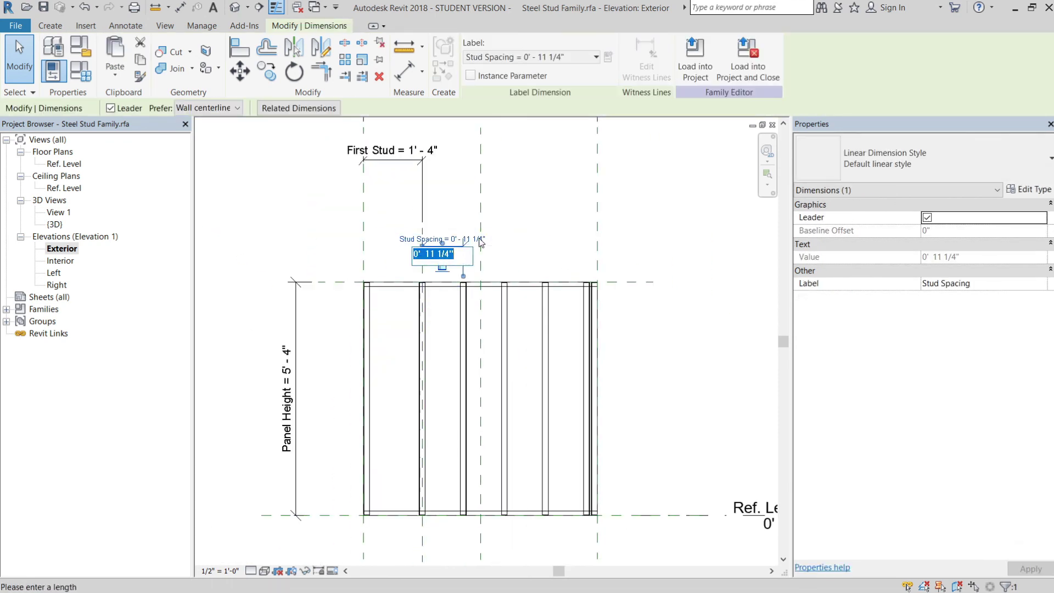
text(16")
key(Return)
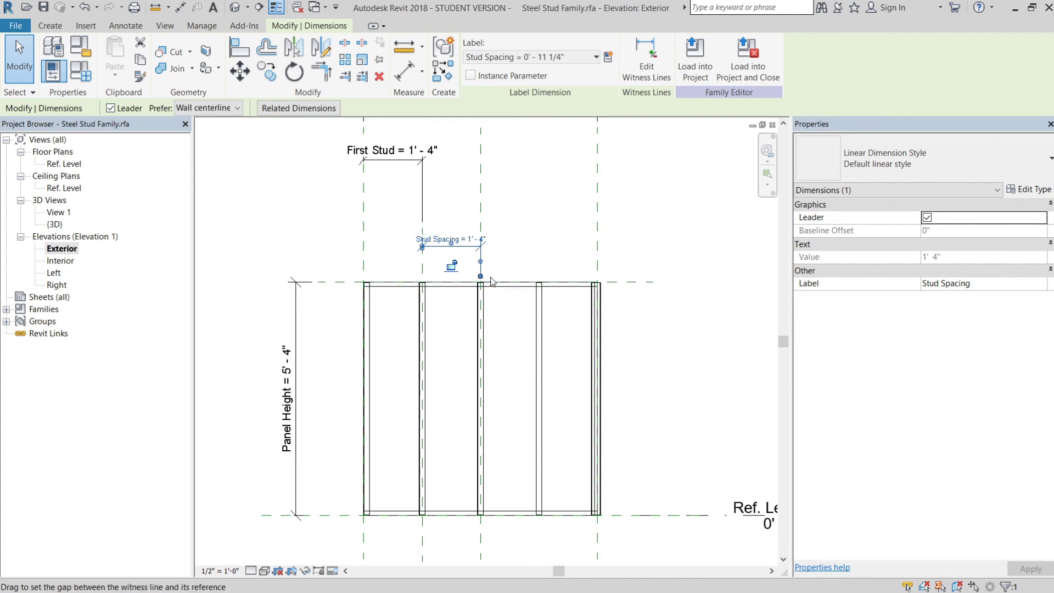
Step: Move the reference plane named Top upward to raise the panel height to about 6' - 7"
scroll(489, 283, up, 1)
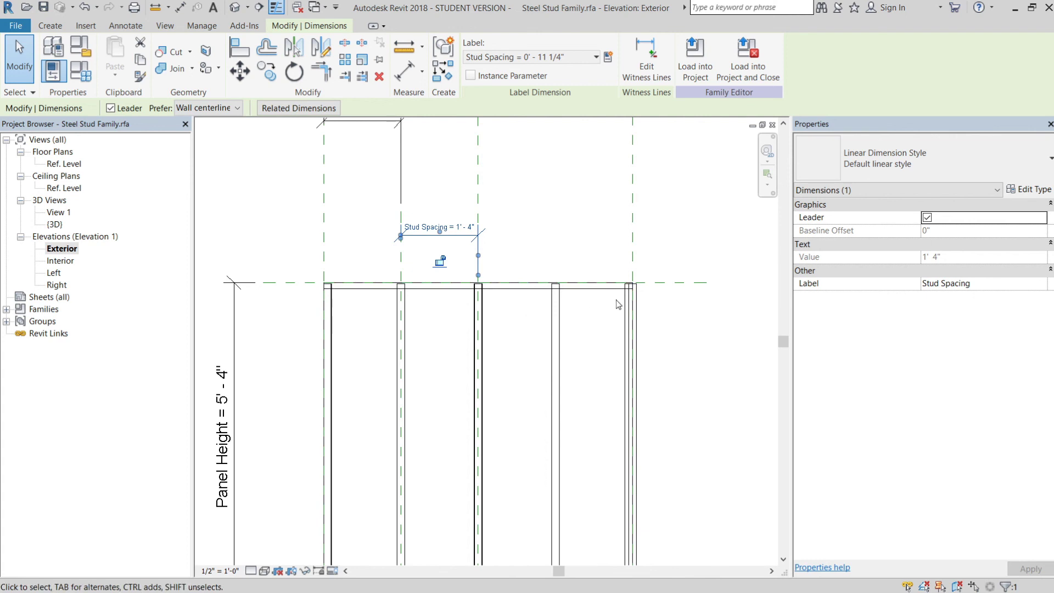
mouse_move(512, 310)
middle_down()
mouse_move(518, 299)
mouse_move(512, 324)
middle_up()
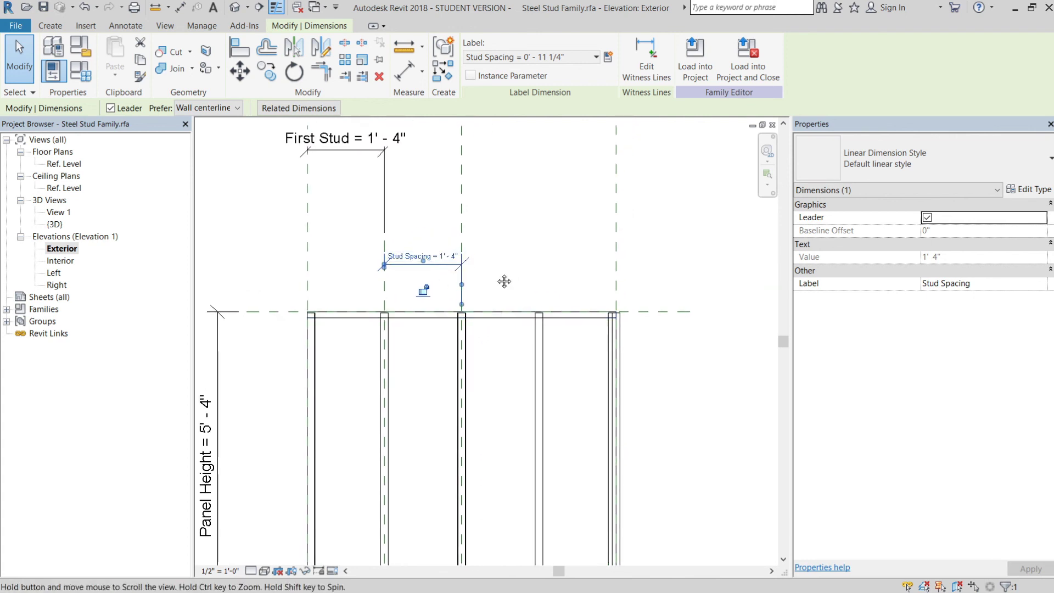
middle_drag(502, 282, 467, 338)
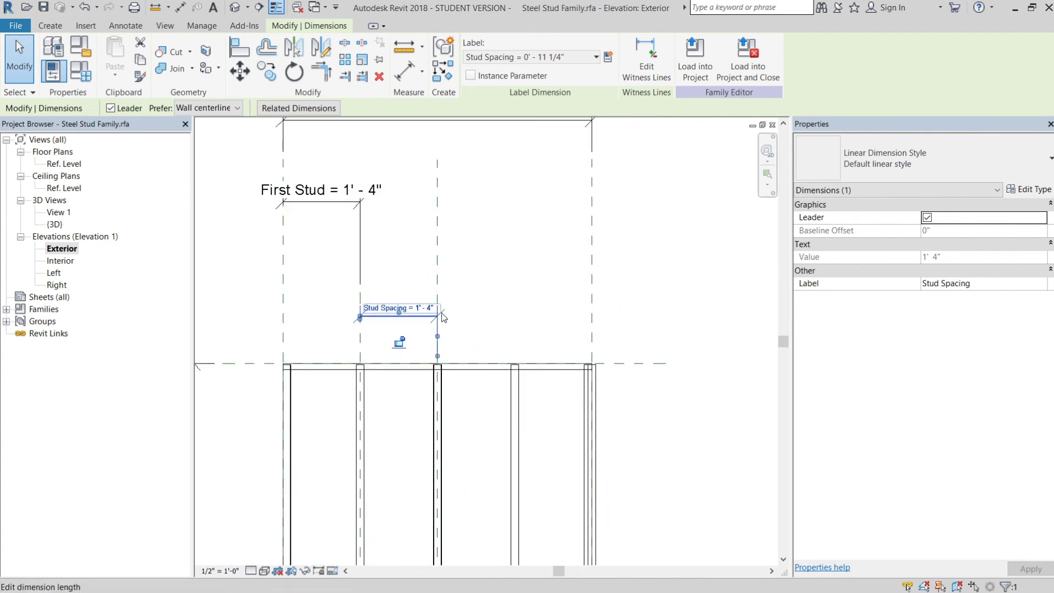
middle_drag(513, 299, 466, 290)
scroll(467, 289, down, 2)
click(575, 312)
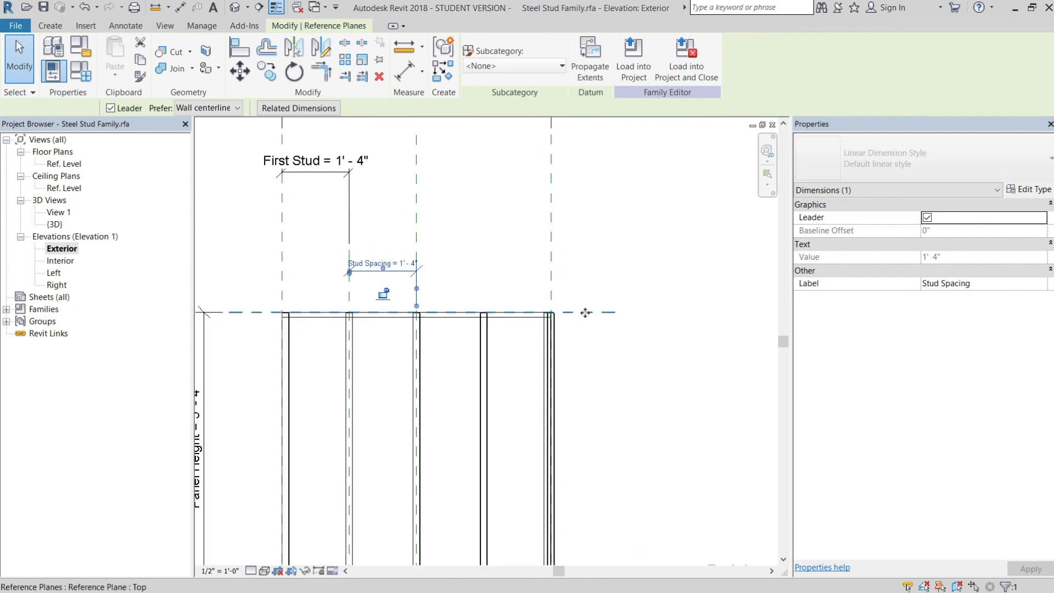
scroll(582, 311, up, 2)
scroll(584, 311, down, 3)
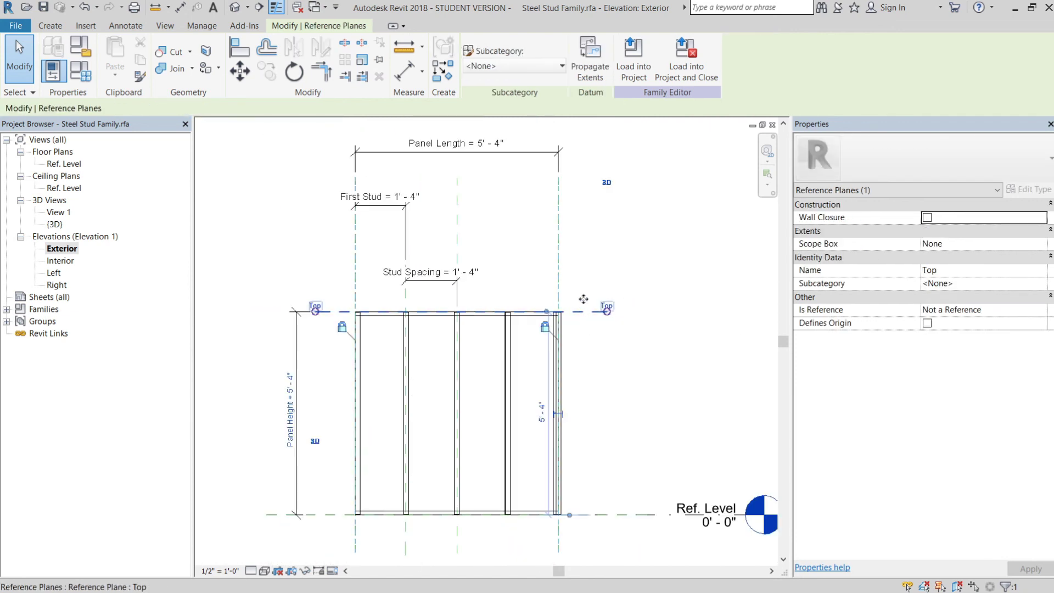
drag(587, 271, 587, 264)
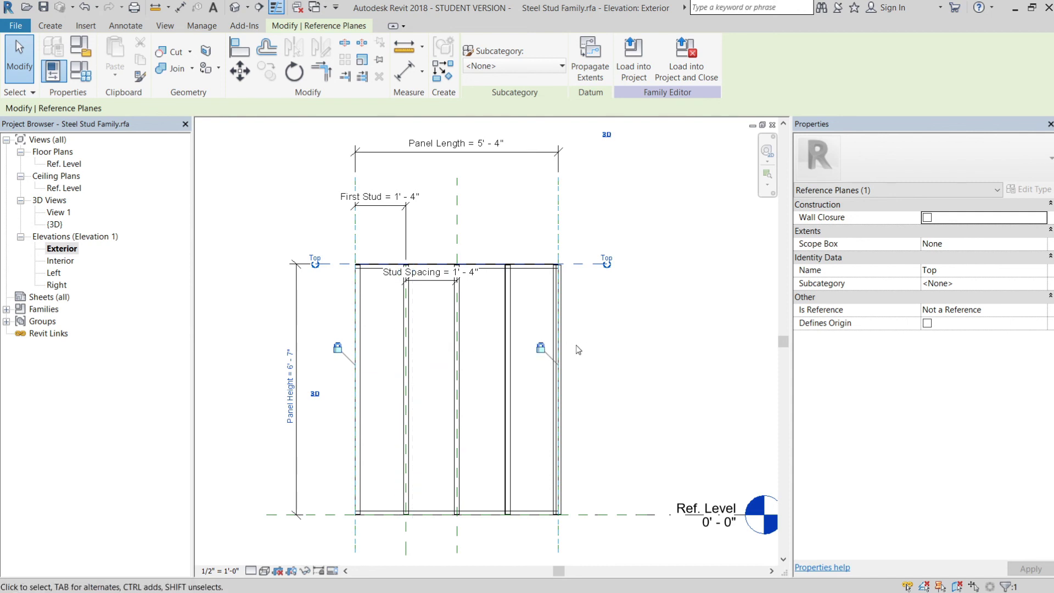
Step: Select the first arrayed stud to check the Number of Studs in the resized panel
click(412, 353)
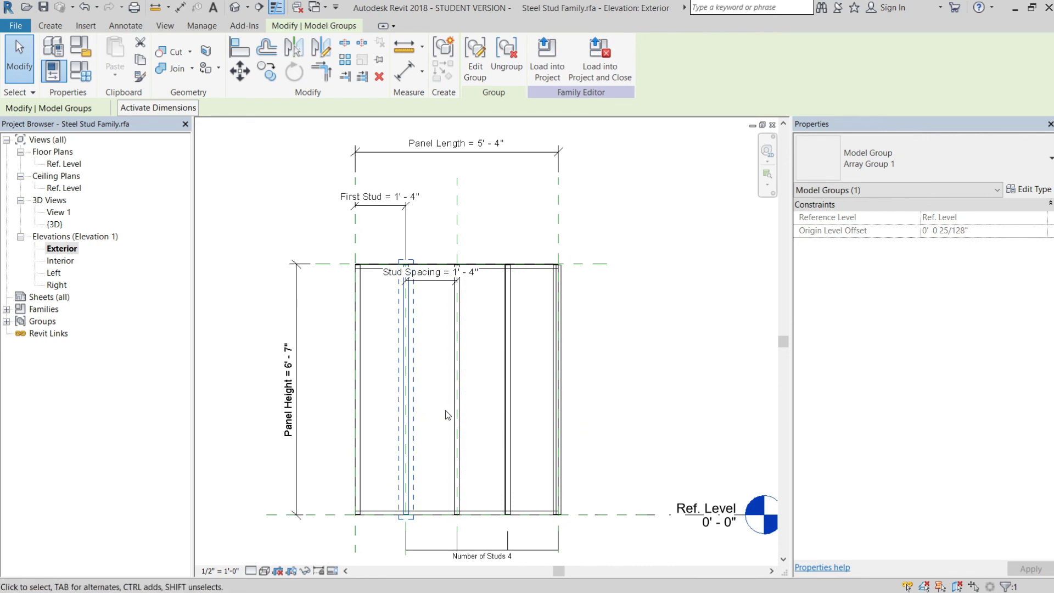
click(480, 352)
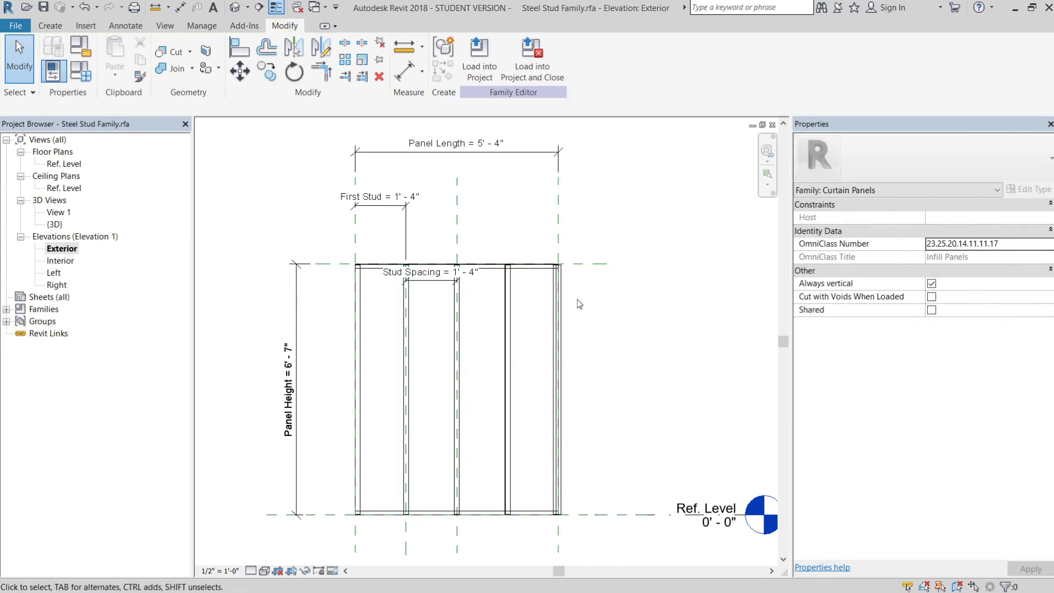
scroll(571, 291, up, 2)
scroll(558, 283, down, 2)
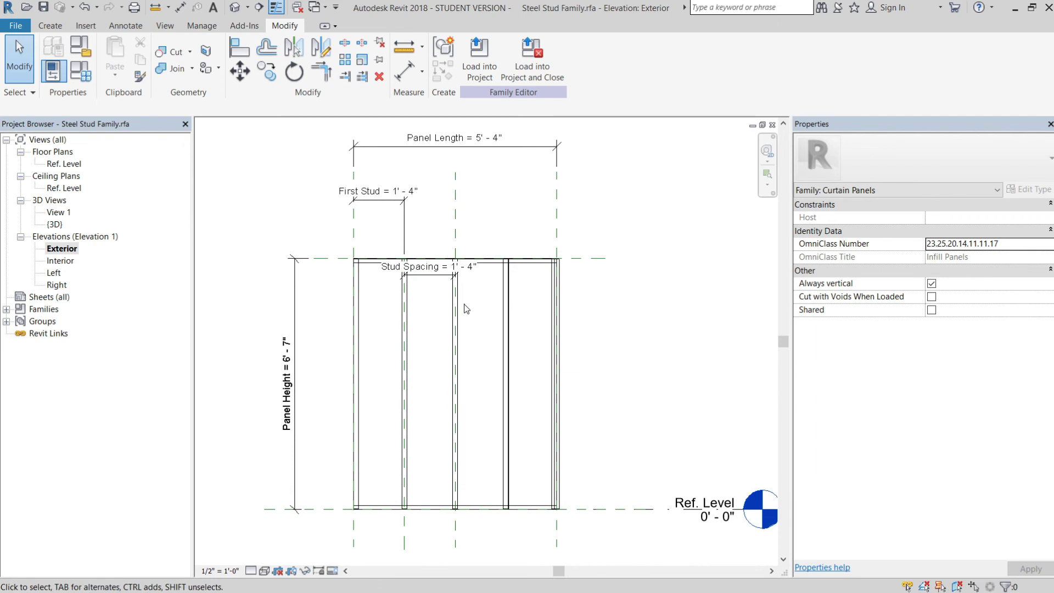
Step: Select the edge stud beside the first arrayed stud and review its Label options, leaving the label at <None>
click(359, 306)
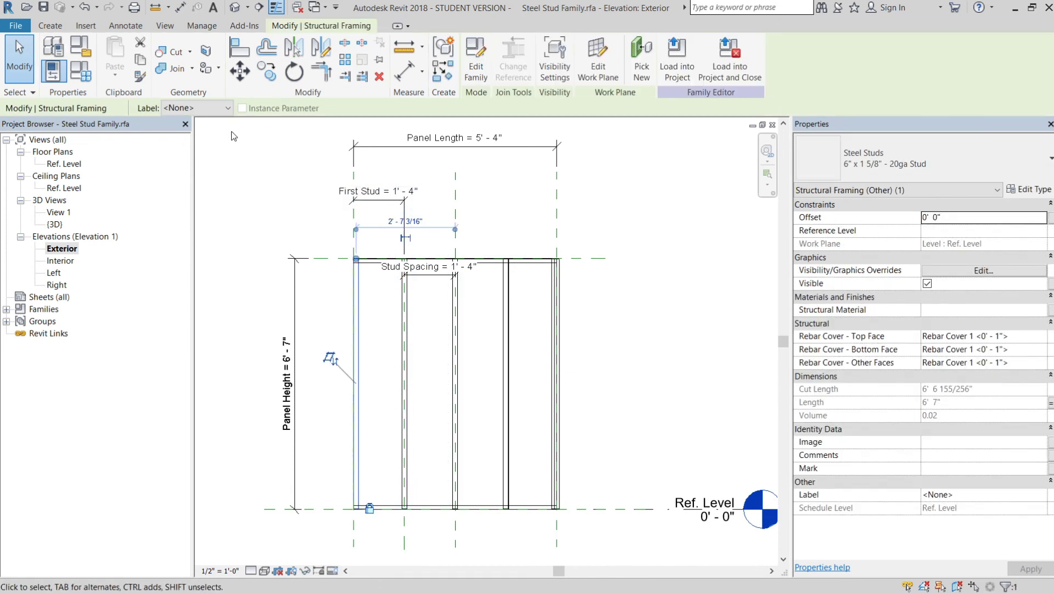
click(214, 110)
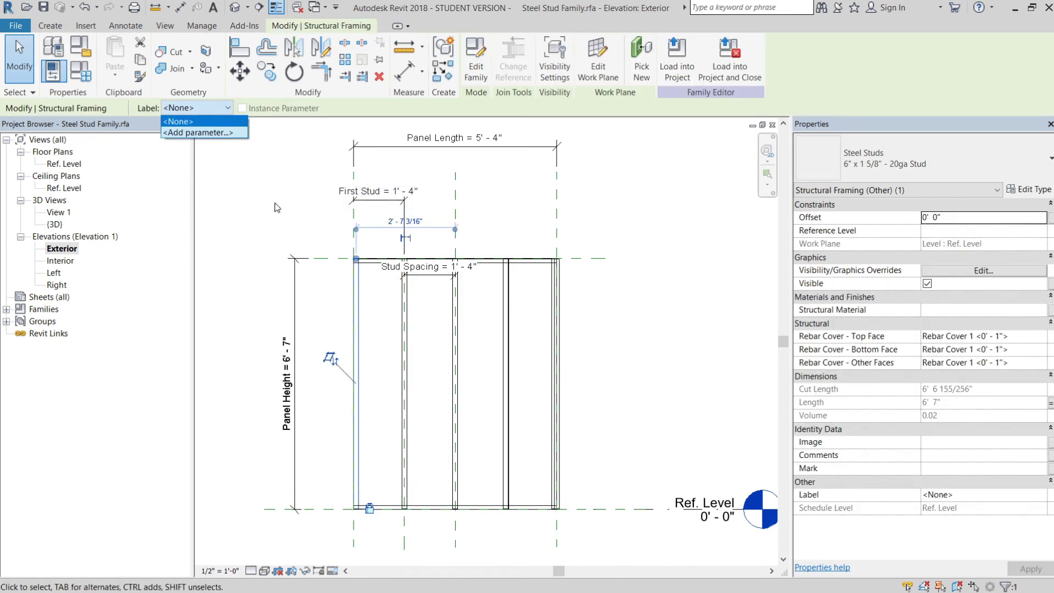
click(206, 122)
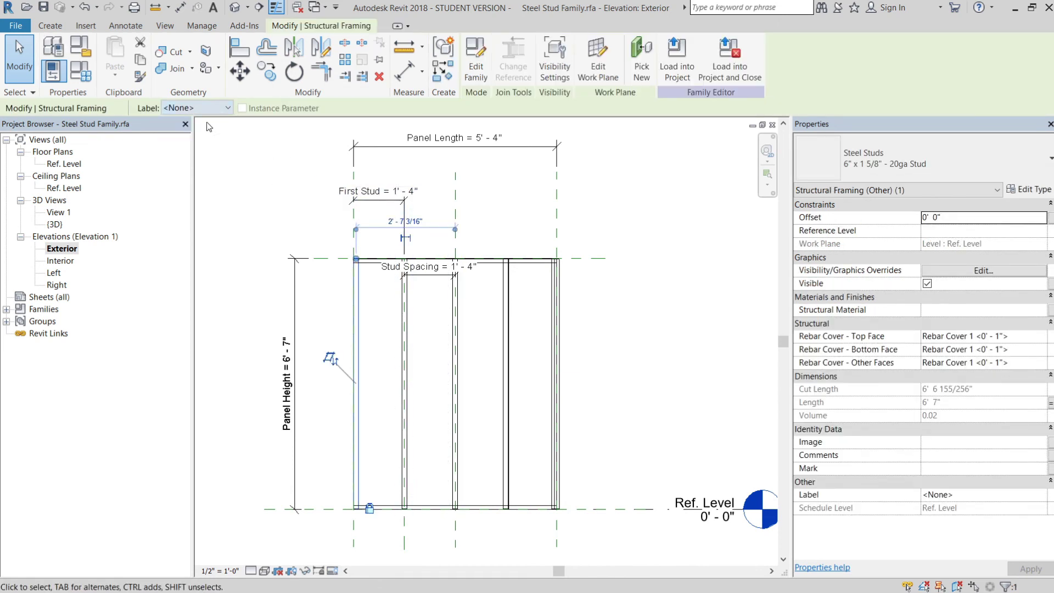
scroll(361, 306, up, 1)
click(367, 306)
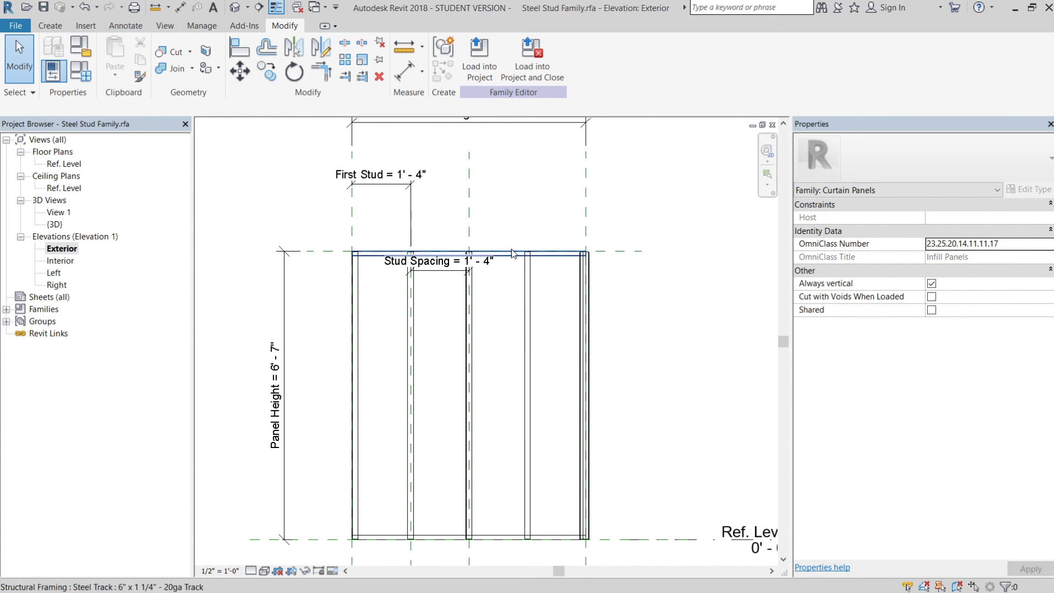
click(587, 214)
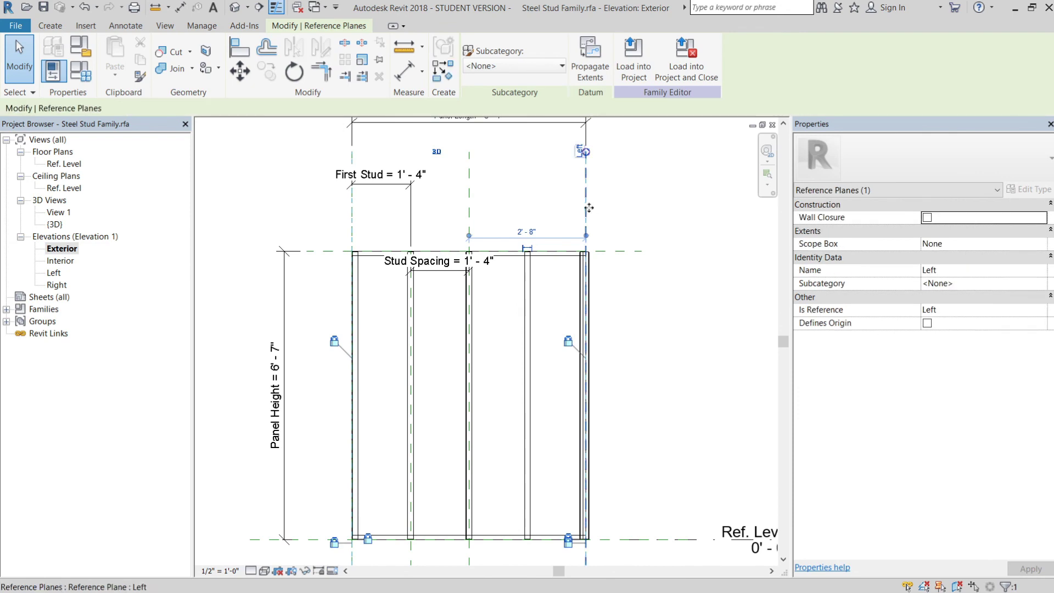
key(Escape)
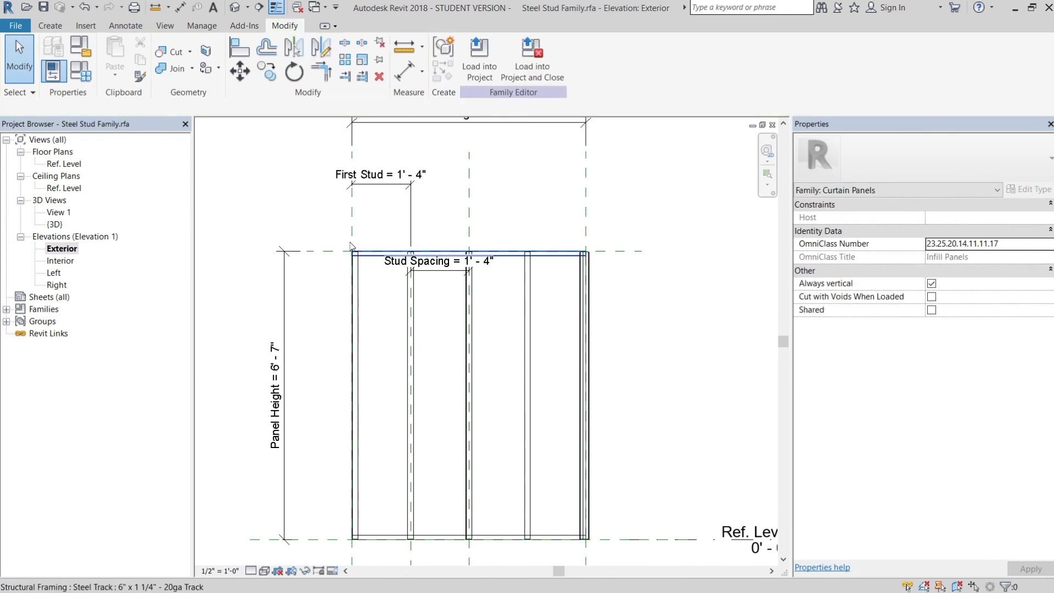